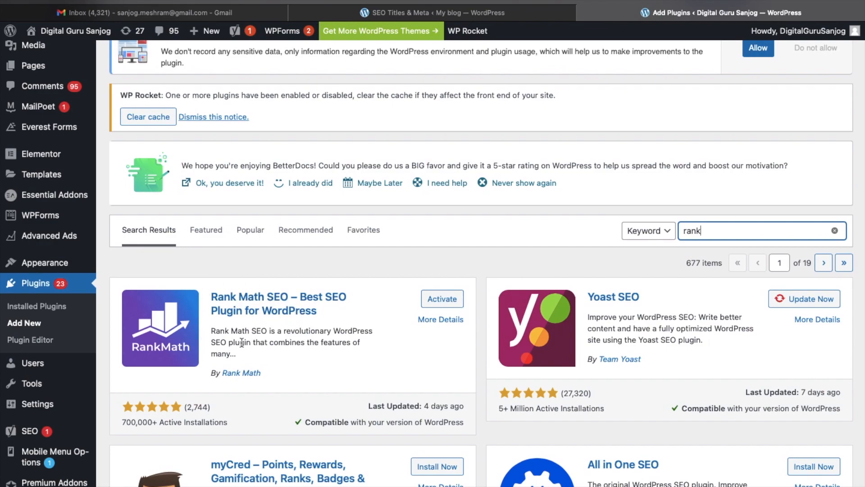
Step: Activate the Rank Math SEO plugin and connect it to the free Rank Math account for this site
left_click(445, 304)
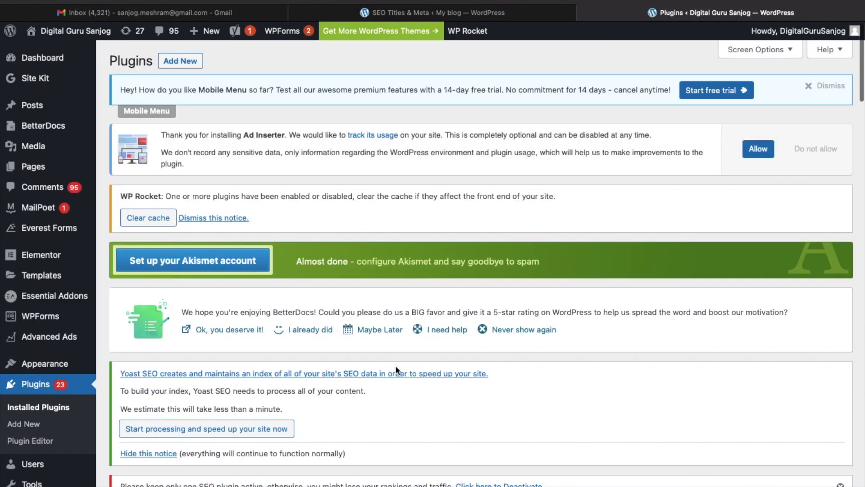
scroll(50, 435, "down", 10)
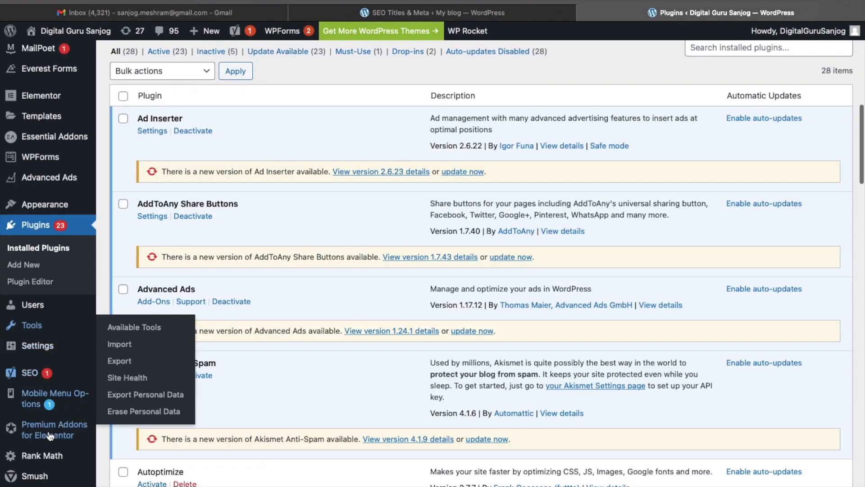
left_click(49, 458)
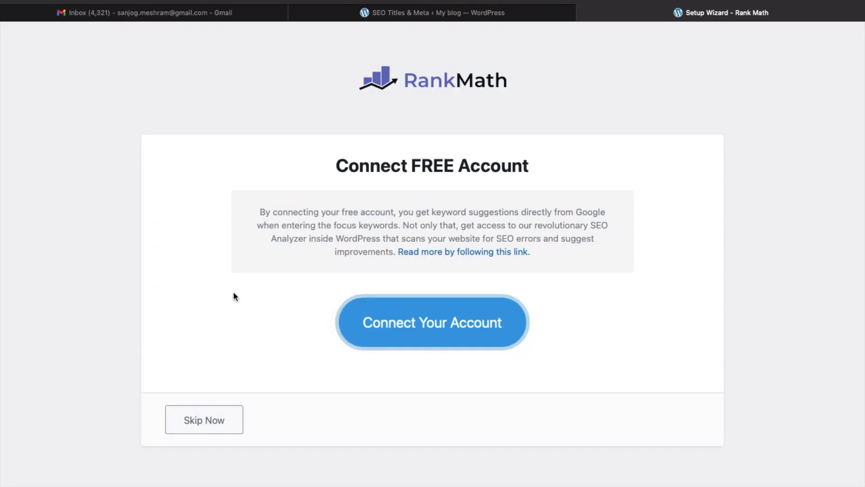
left_click(414, 330)
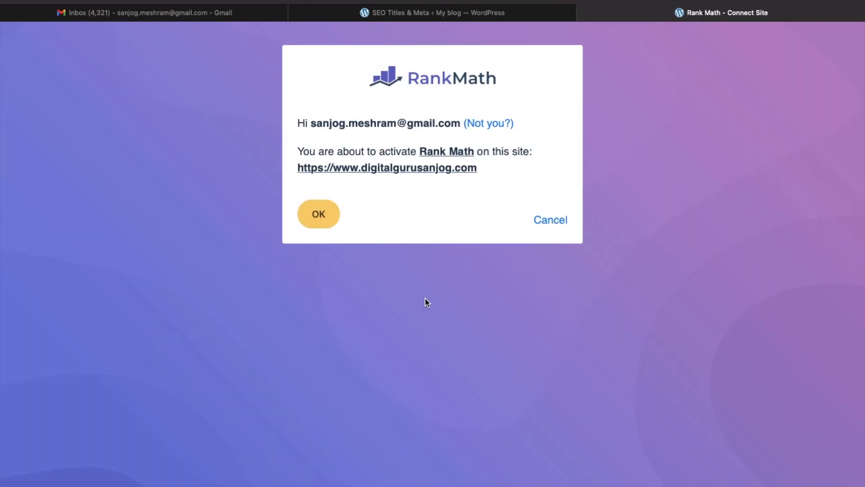
left_click(318, 220)
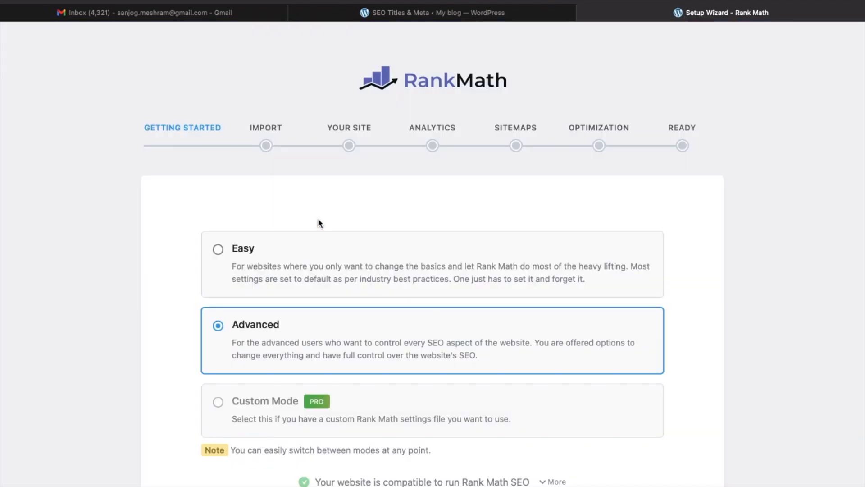
Step: Choose the Advanced setup mode and start the Rank Math setup wizard
scroll(319, 221, "down", 5)
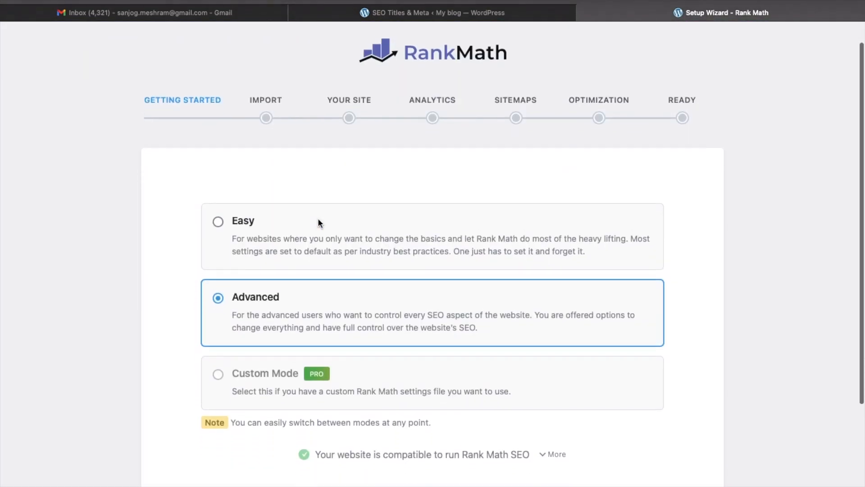
scroll(318, 218, "up", 1)
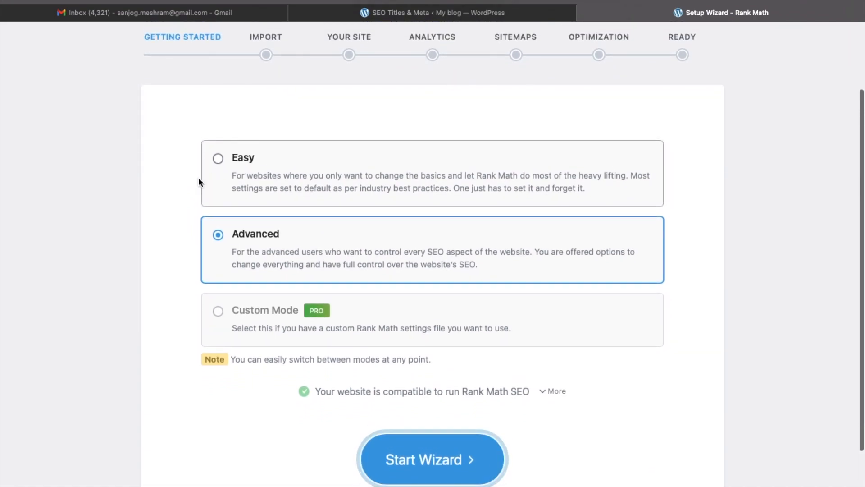
scroll(247, 207, "up", 2)
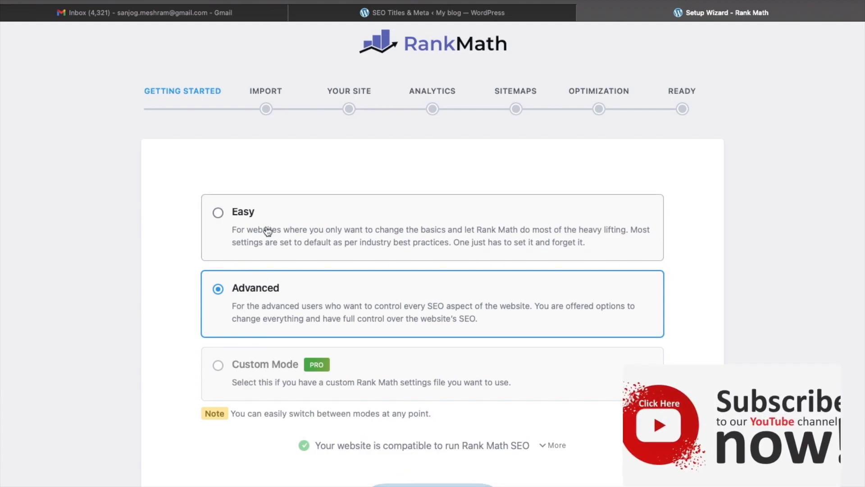
left_click(266, 228)
left_click(258, 298)
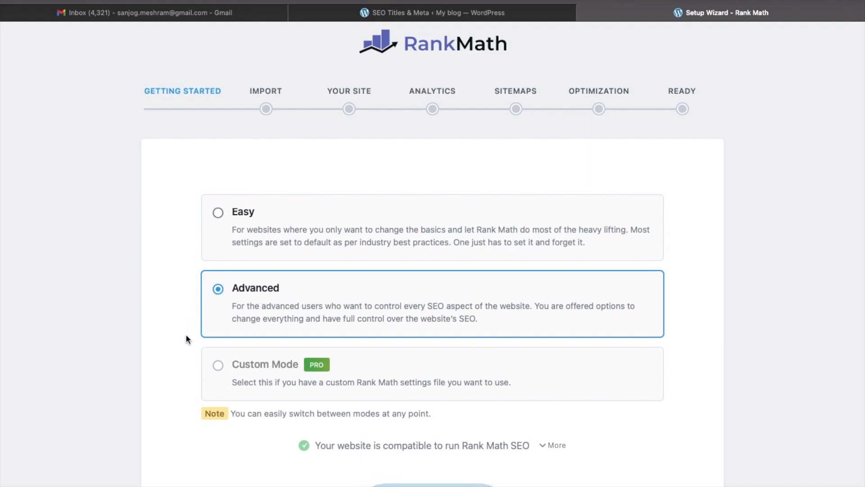
scroll(185, 334, "down", 3)
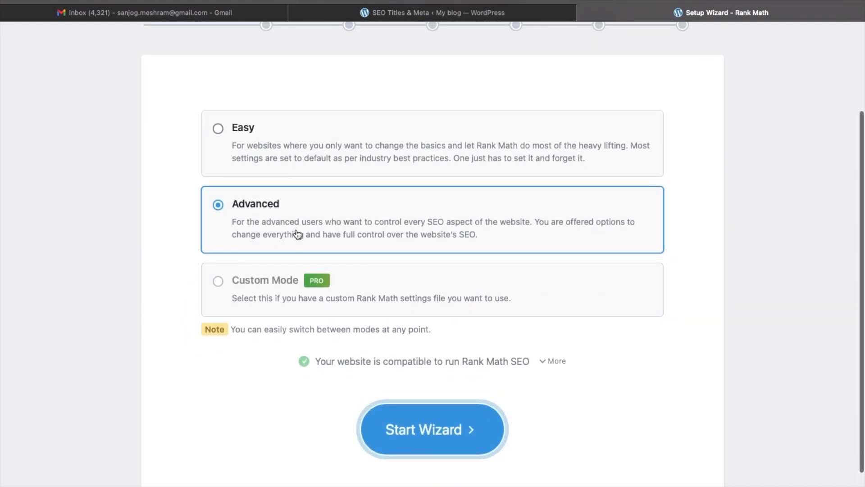
left_click(442, 436)
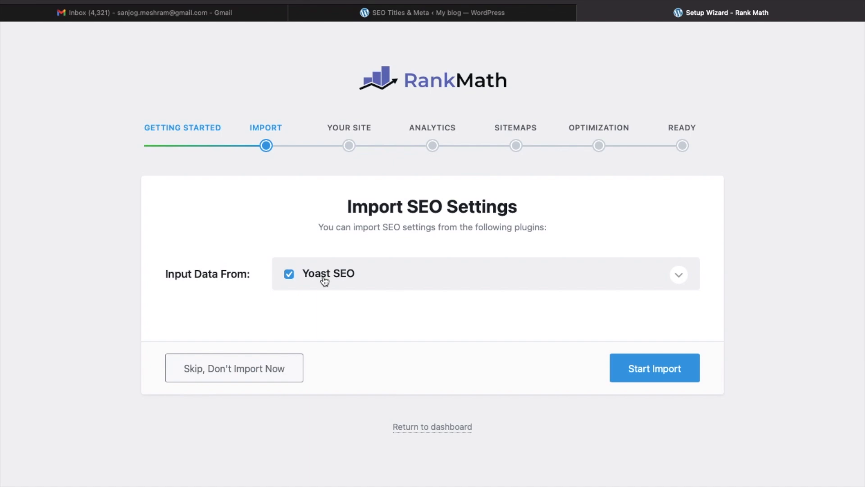
Step: Import all the listed Yoast SEO data, including settings, post meta and redirections, and continue to the site details
left_click(445, 275)
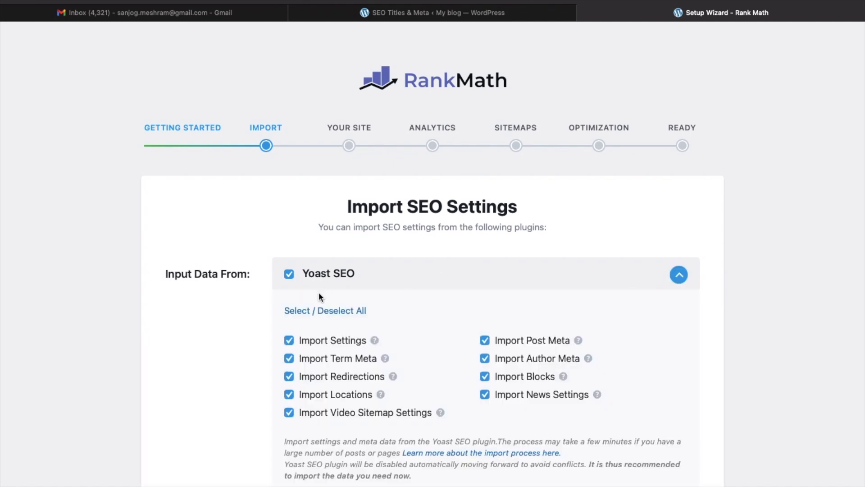
scroll(238, 360, "down", 5)
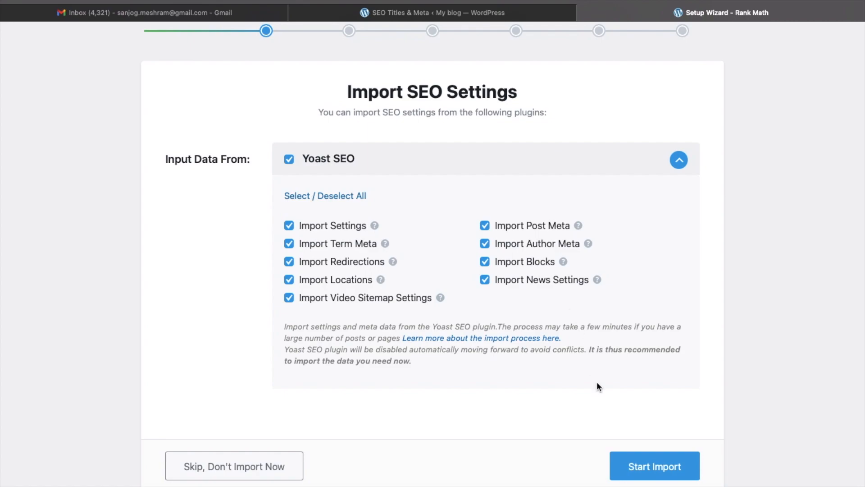
left_click(654, 466)
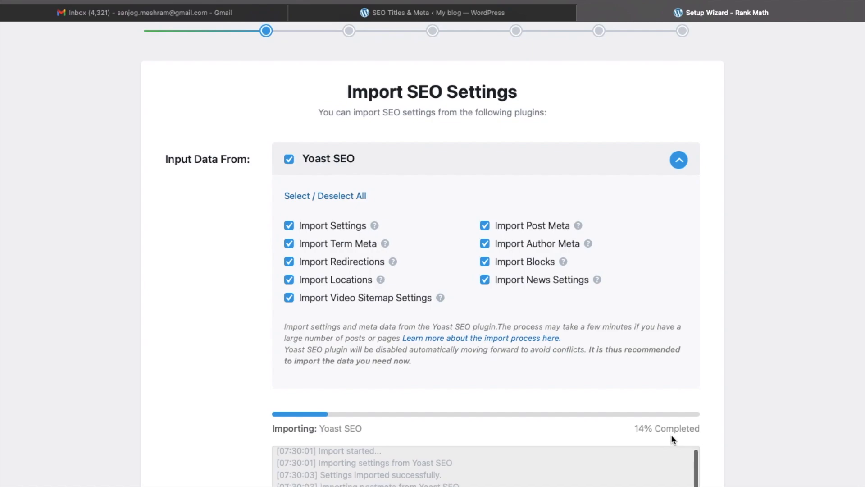
scroll(728, 419, "down", 3)
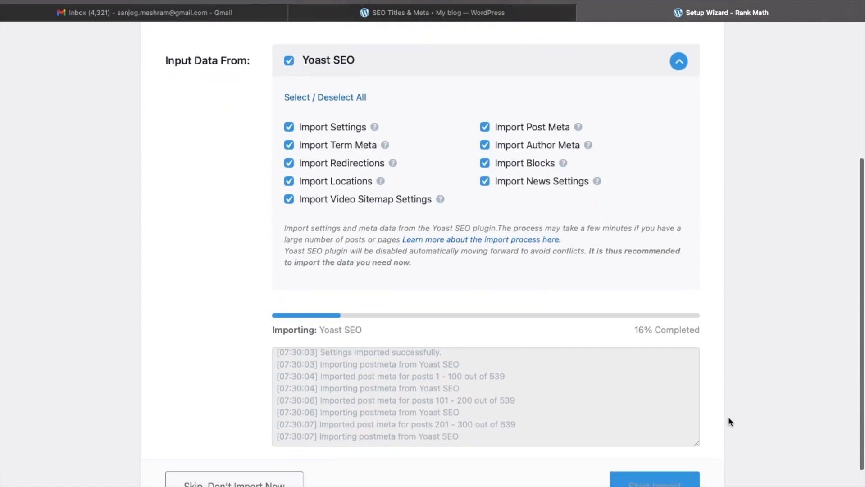
scroll(729, 421, "up", 1)
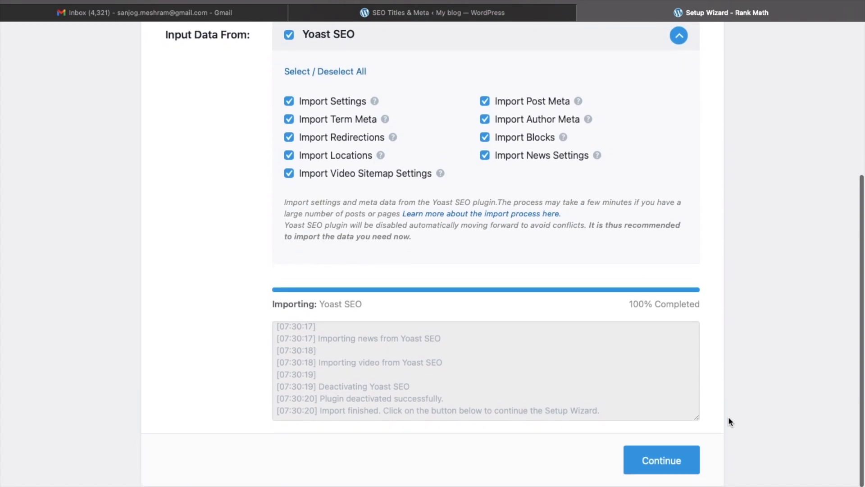
left_click(669, 446)
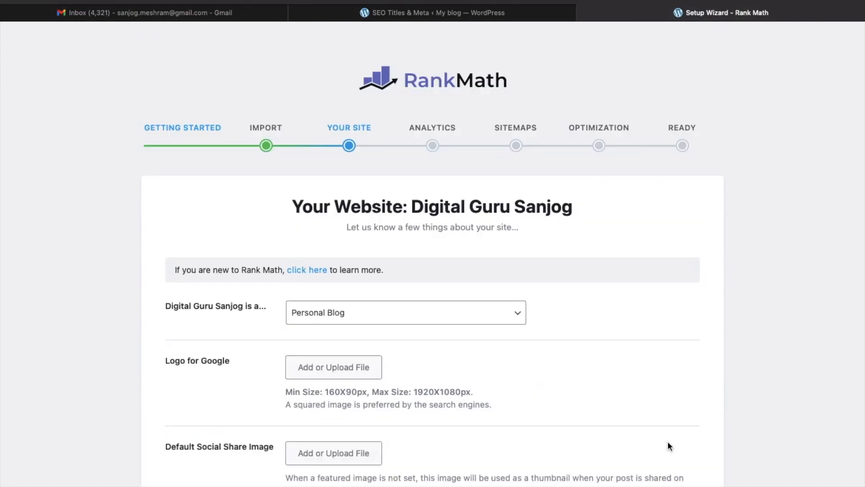
Step: Set the website type to Personal Blog in the site details
scroll(668, 445, "down", 2)
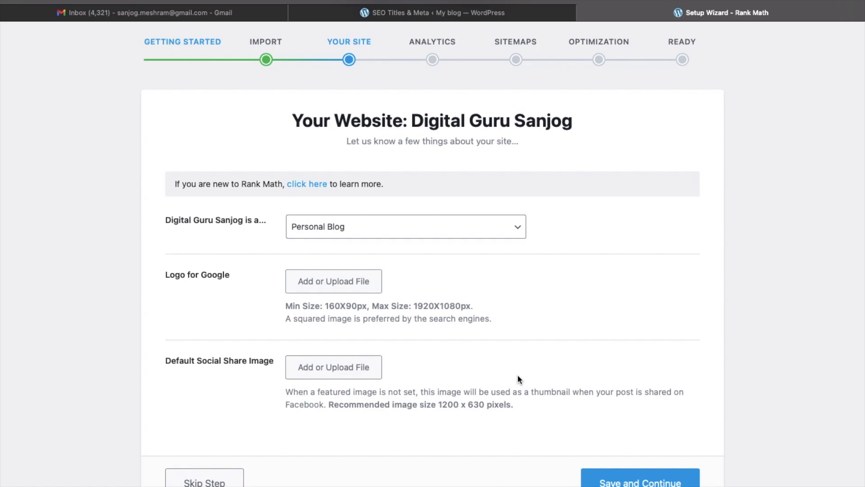
scroll(517, 378, "down", 3)
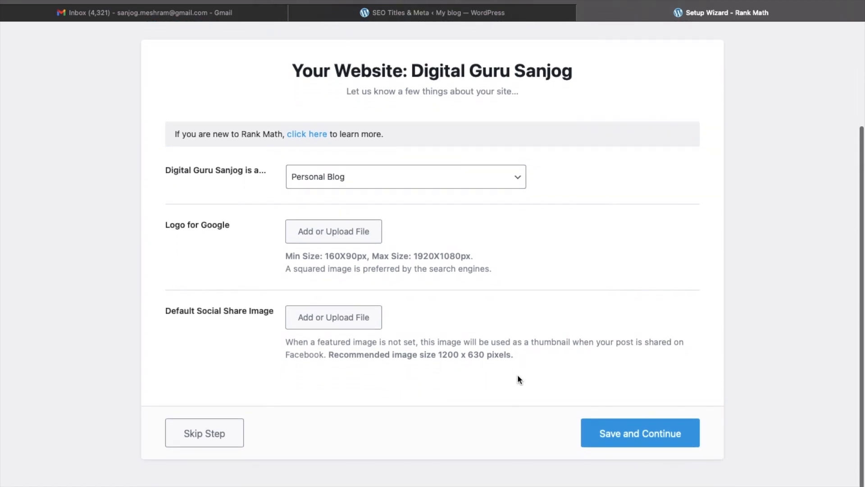
scroll(376, 110, "up", 4)
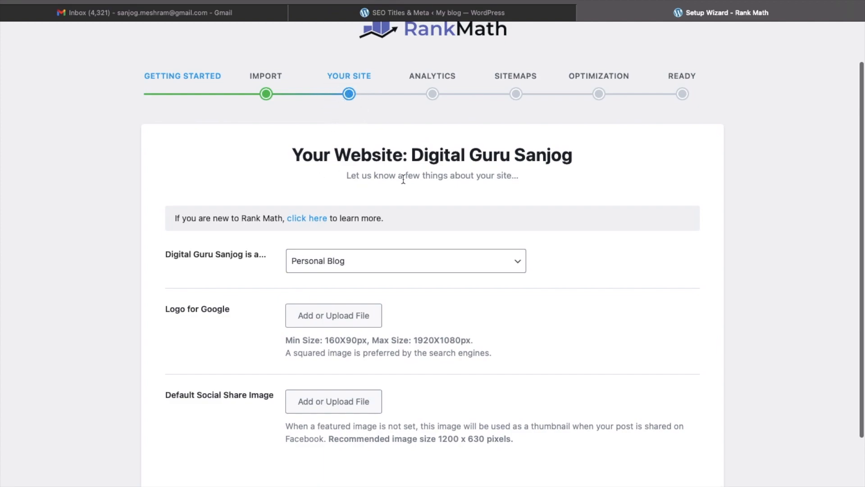
scroll(443, 217, "down", 2)
scroll(444, 218, "down", 2)
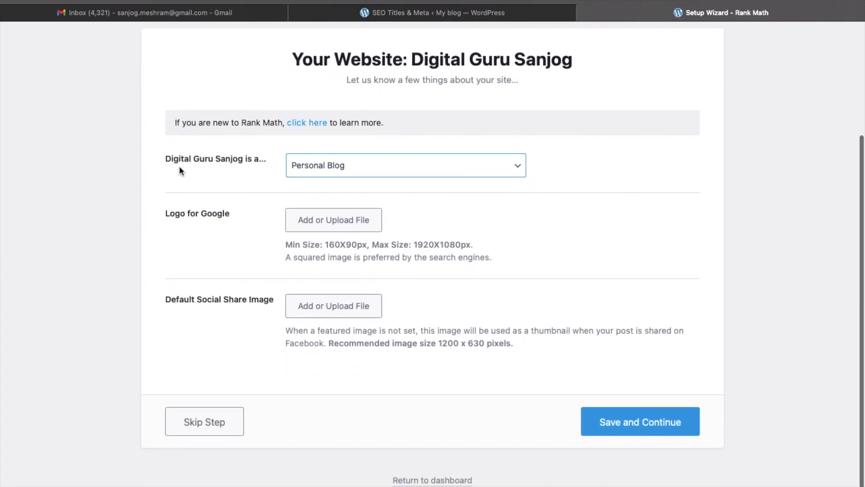
left_click(372, 173)
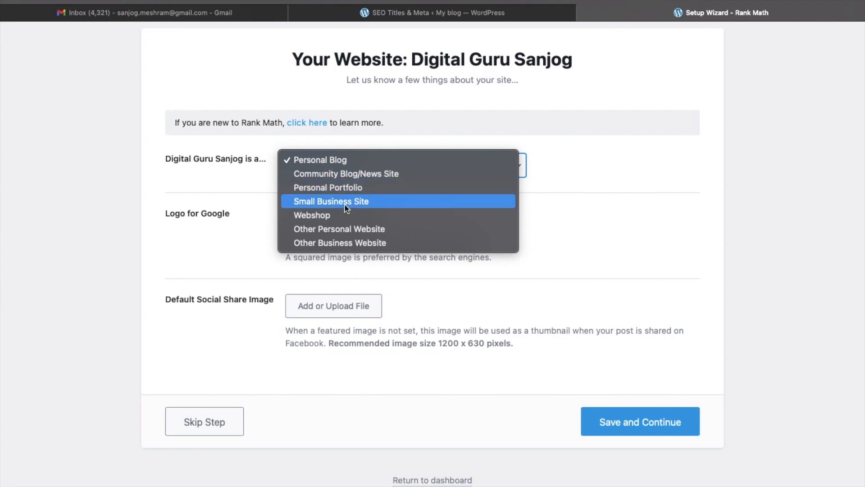
left_click(337, 160)
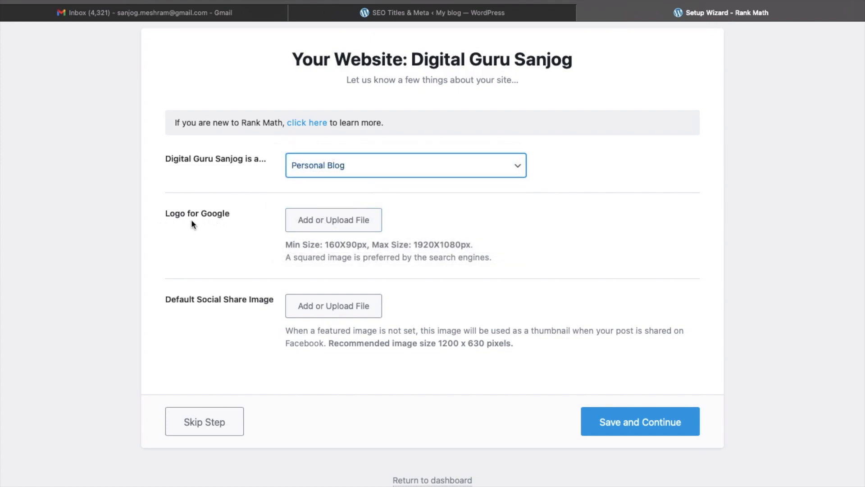
Step: Set DGS-Logo-Design-03-1024x230-2.jpg from the media library as the logo for Google, leaving its alt text empty
left_click(312, 224)
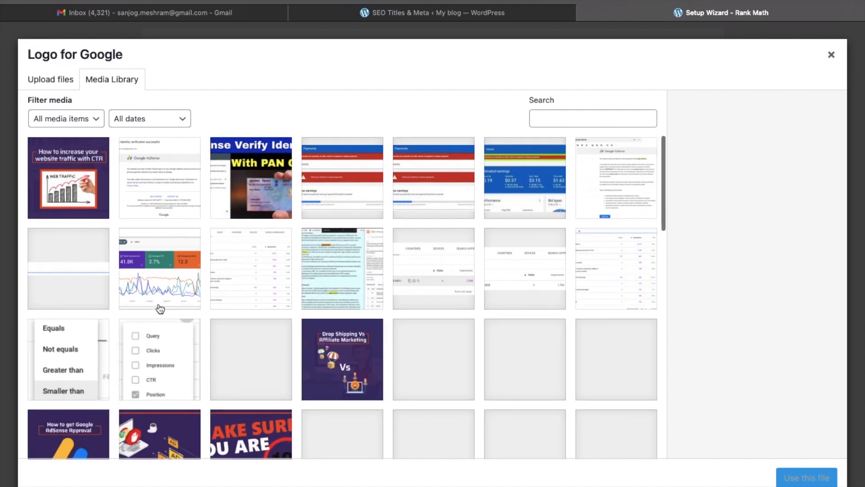
scroll(160, 308, "down", 6)
scroll(160, 308, "down", 15)
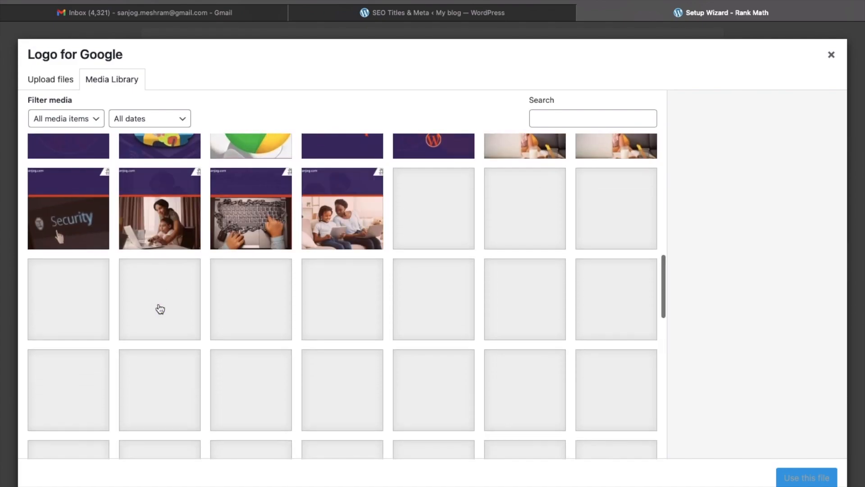
scroll(160, 308, "down", 4)
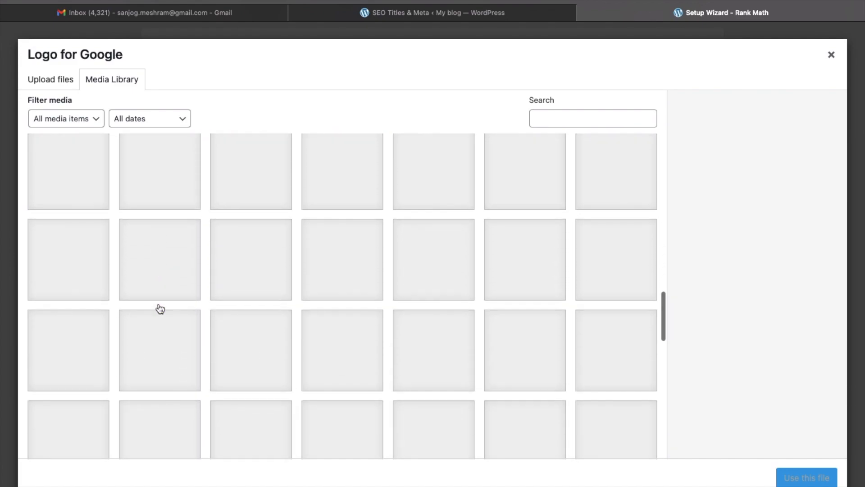
scroll(160, 308, "up", 1)
scroll(160, 309, "down", 1)
scroll(160, 309, "down", 10)
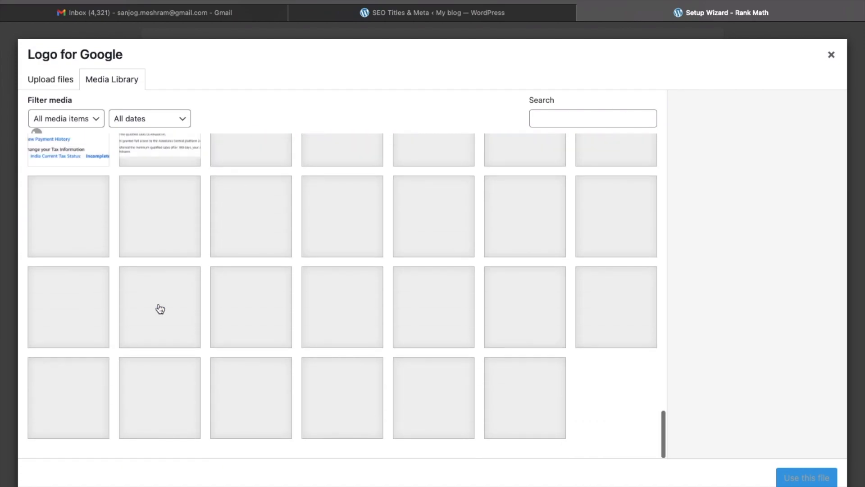
scroll(159, 308, "down", 10)
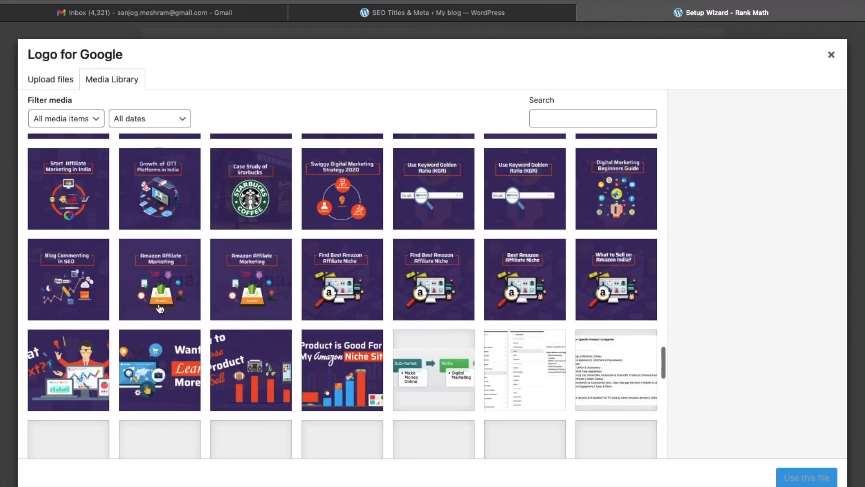
scroll(160, 308, "down", 5)
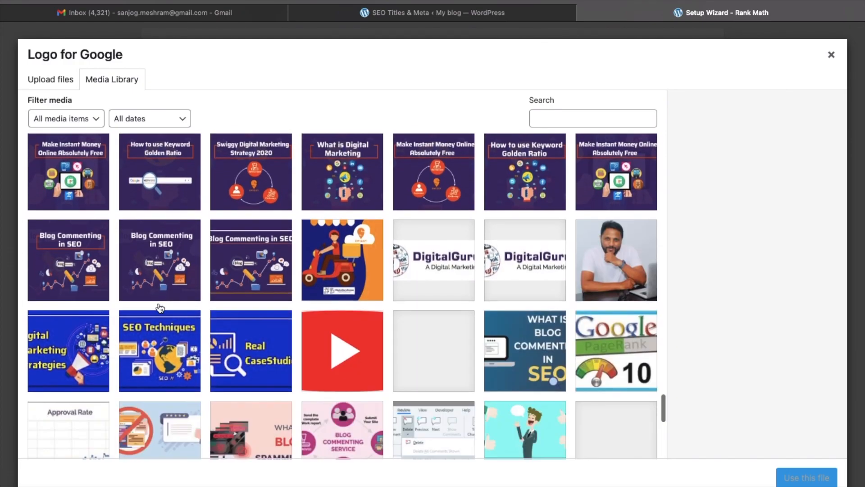
left_click(430, 254)
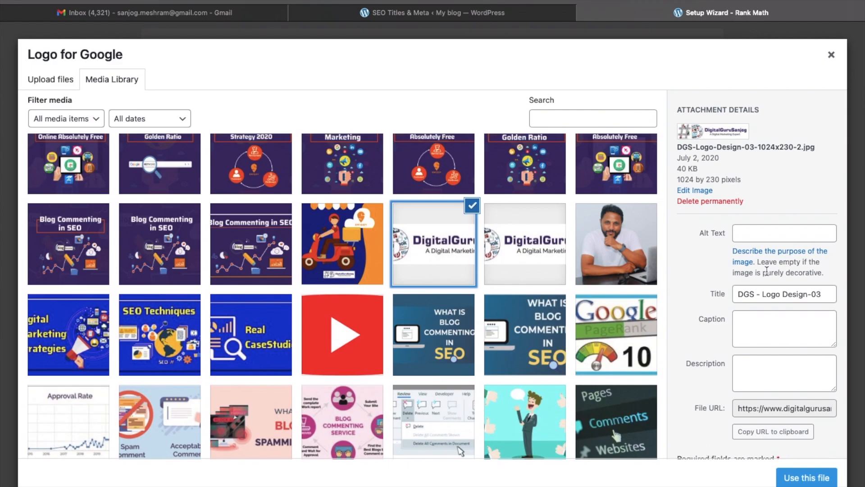
left_click(762, 231)
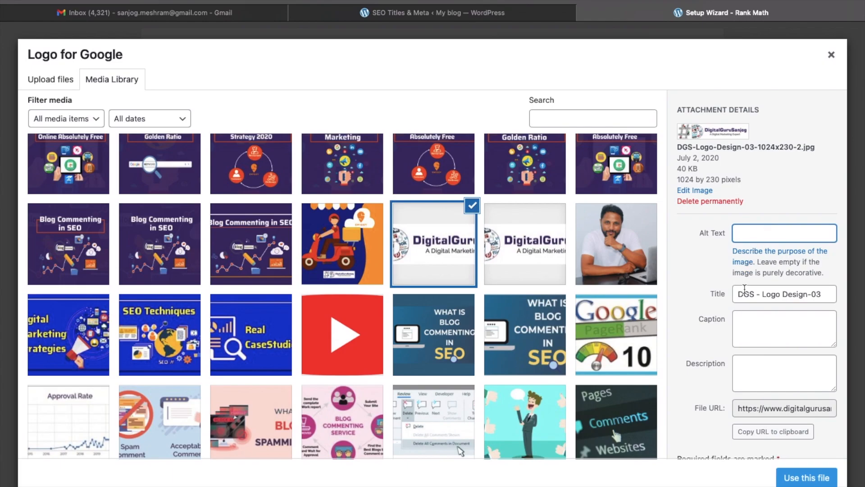
left_click(806, 479)
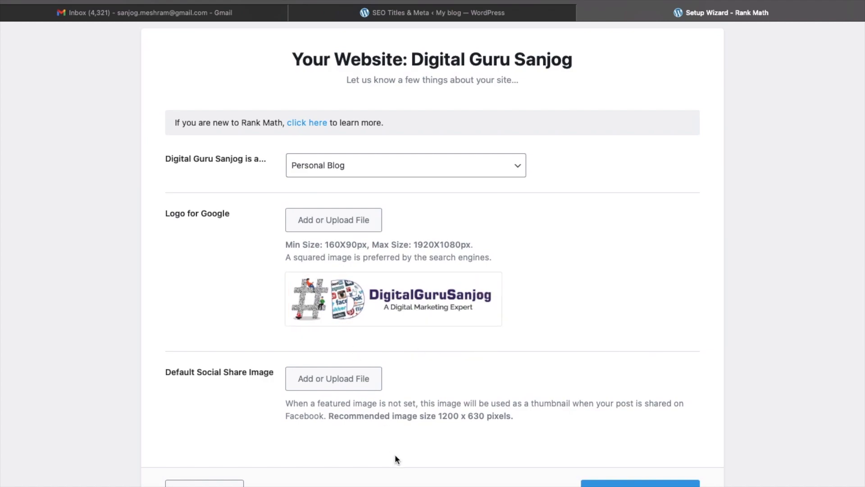
Step: Set digitalgurusanjog-1.jpeg from the media library as the default social share image, with the full site name as its alt text
scroll(350, 459, "down", 3)
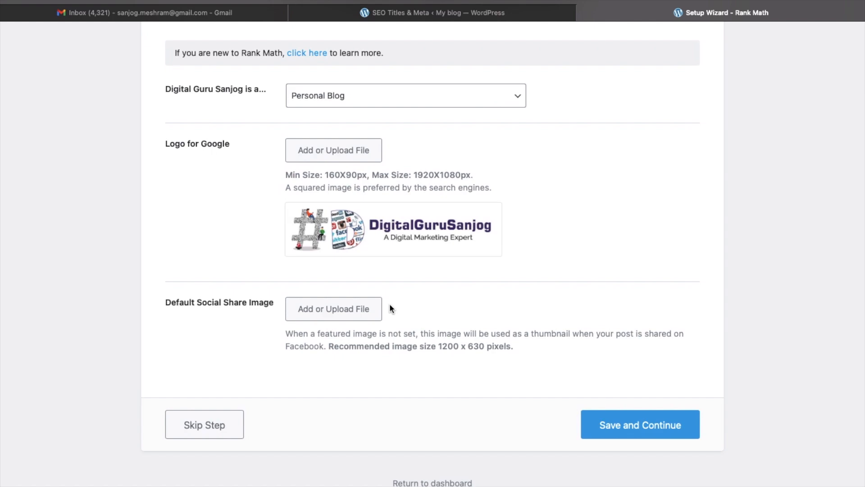
left_click(352, 317)
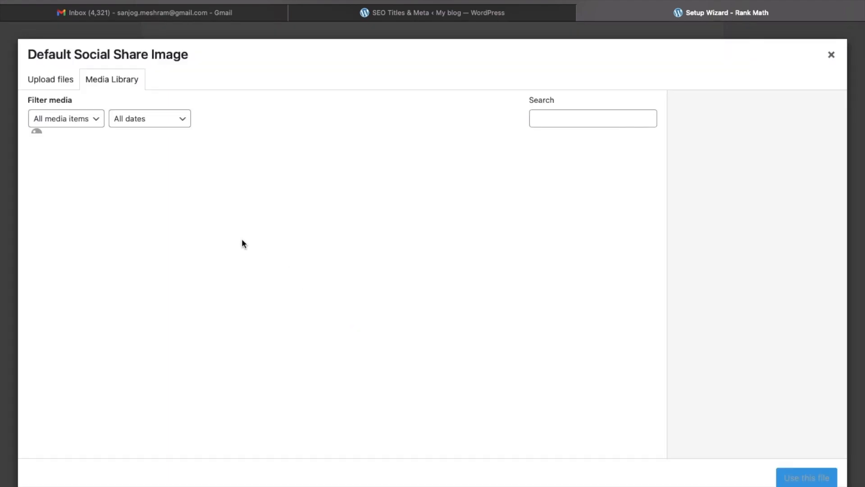
scroll(282, 344, "down", 15)
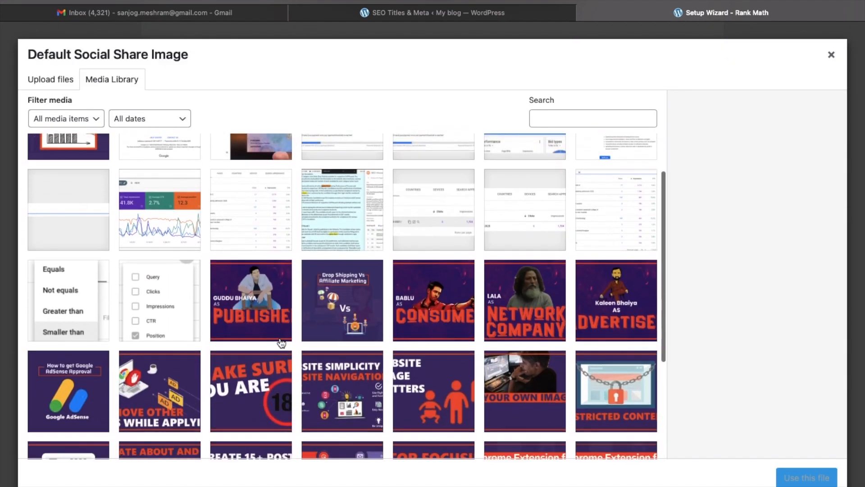
scroll(281, 344, "down", 15)
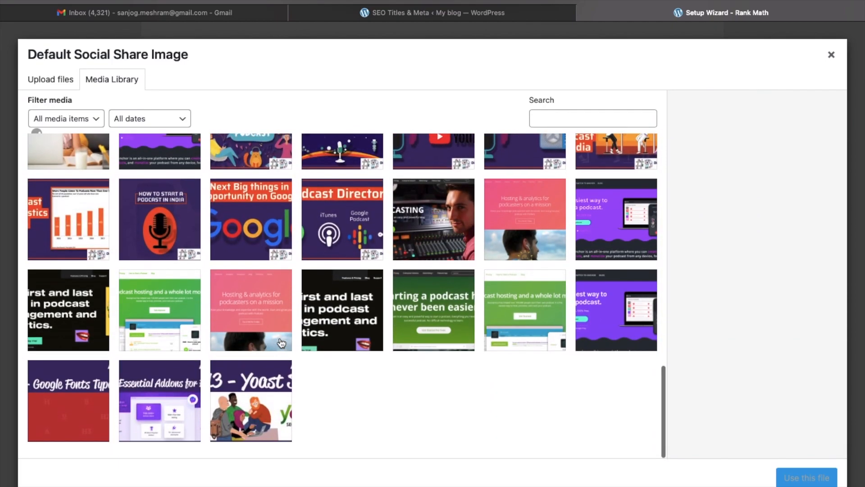
scroll(286, 344, "down", 15)
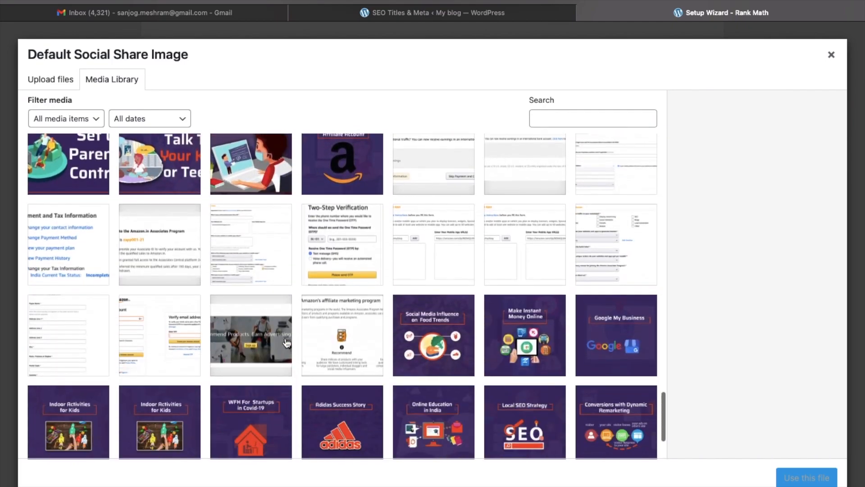
scroll(286, 343, "down", 3)
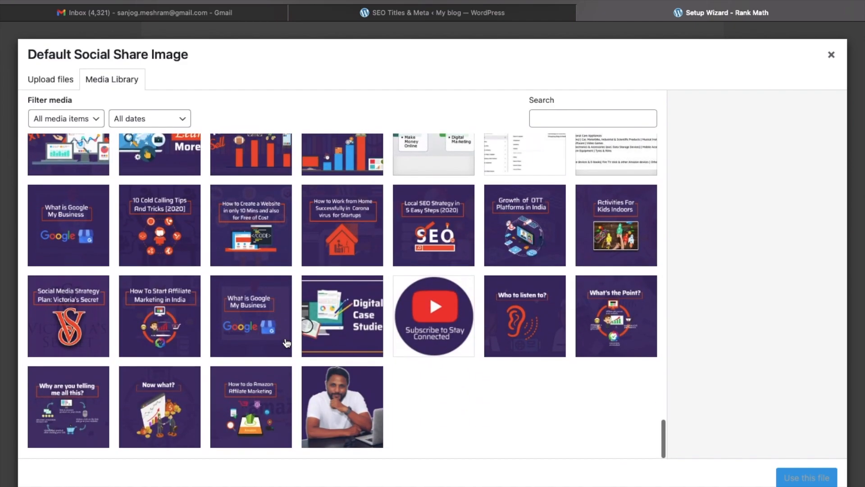
left_click(333, 395)
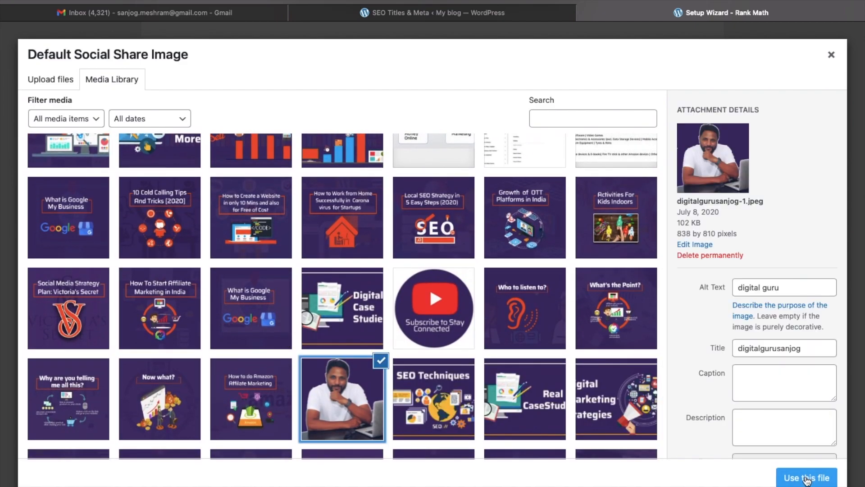
left_click(804, 289)
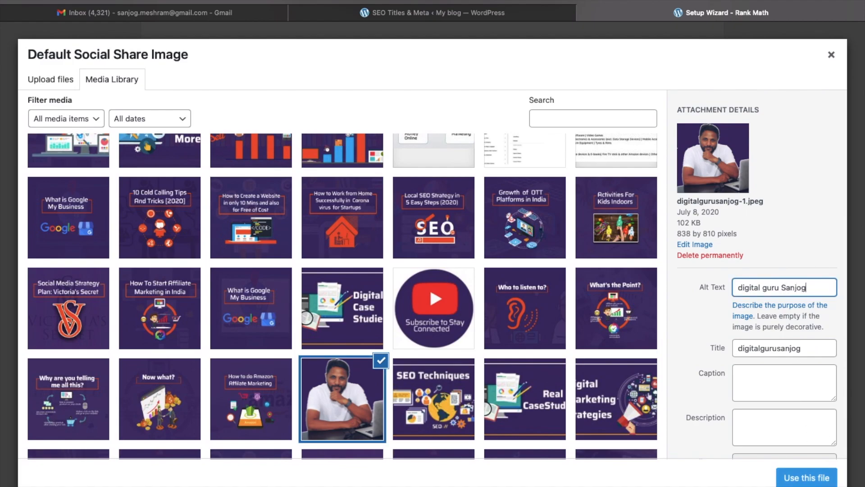
left_click(814, 476)
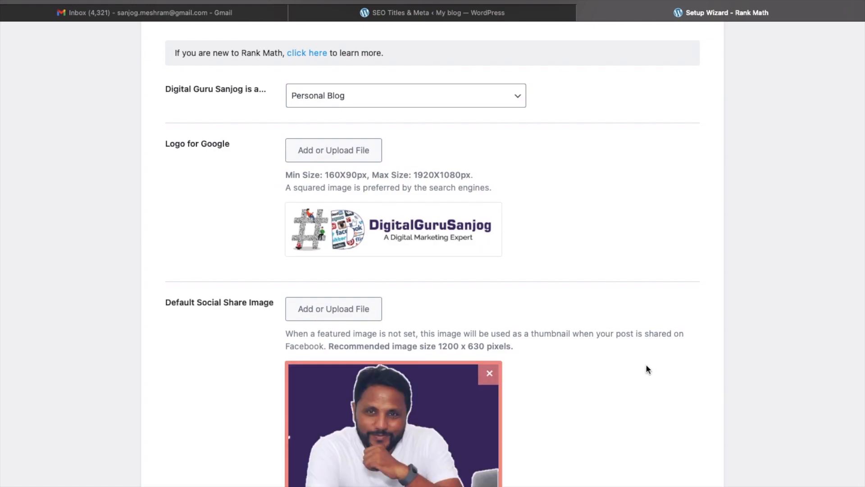
Step: Save the site details and continue to the analytics setup
scroll(641, 382, "down", 2)
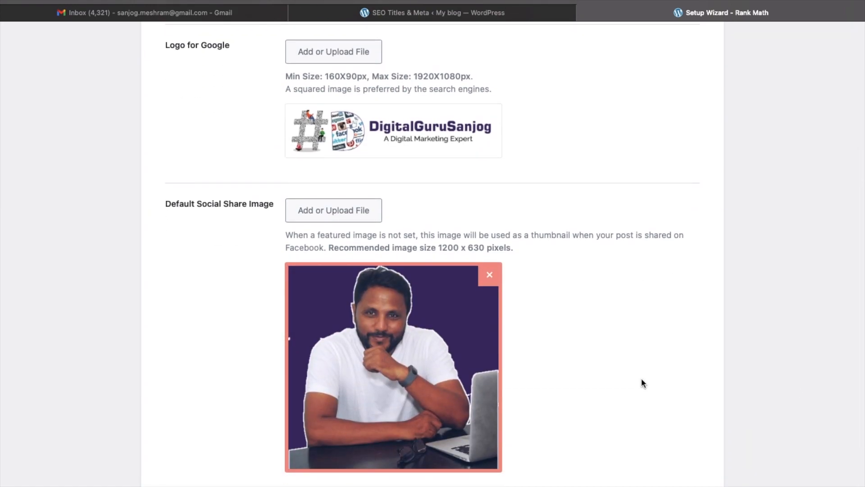
scroll(642, 382, "down", 3)
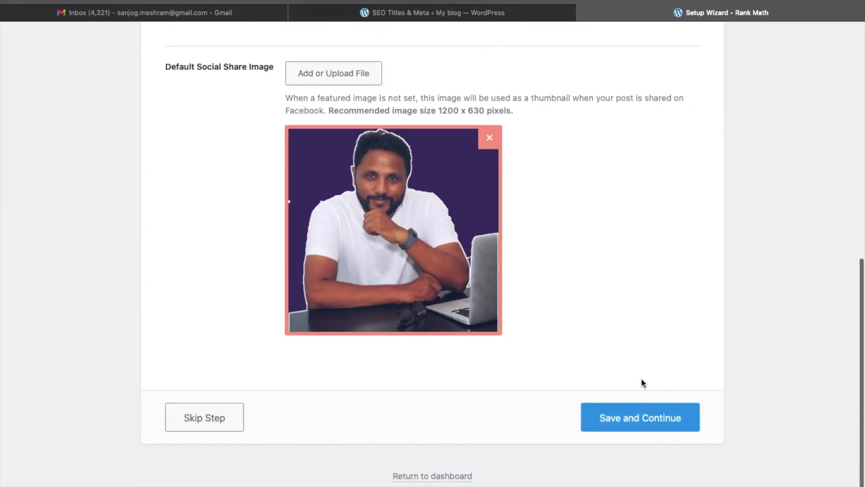
left_click(630, 426)
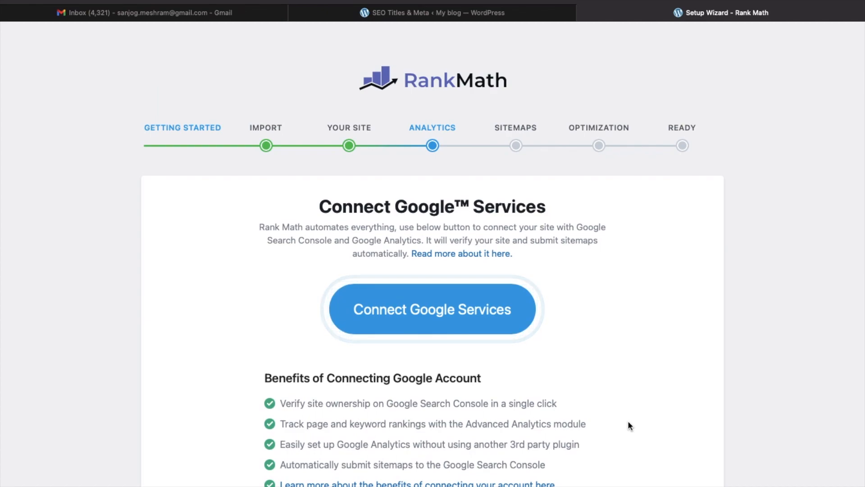
Step: Start connecting Google services and choose the site owner's main Google account, the one signed in to the open Gmail inbox
scroll(209, 322, "down", 2)
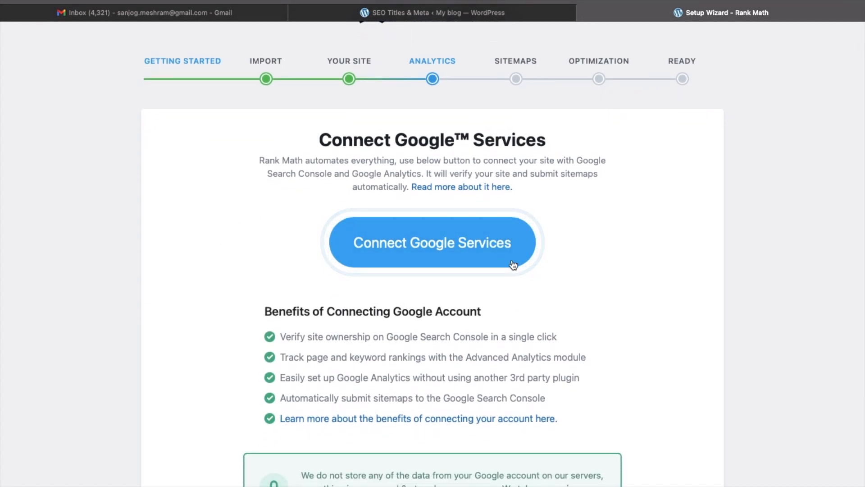
scroll(519, 294, "down", 1)
scroll(519, 294, "down", 1)
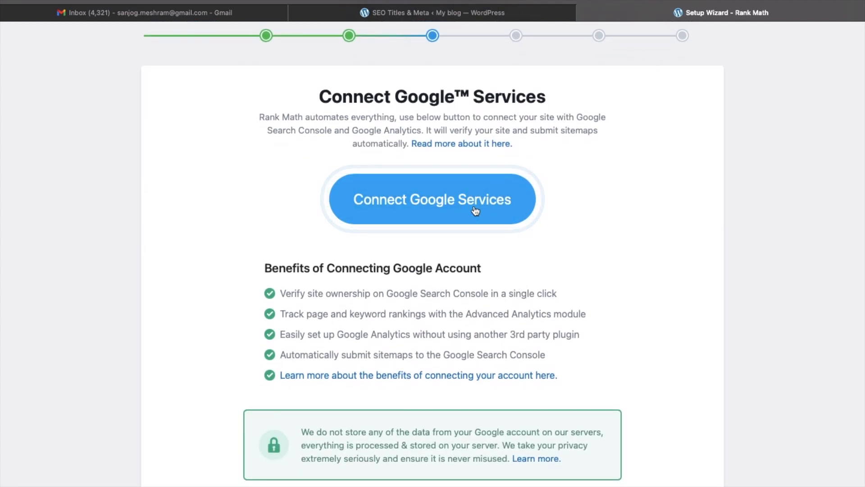
scroll(469, 218, "up", 1)
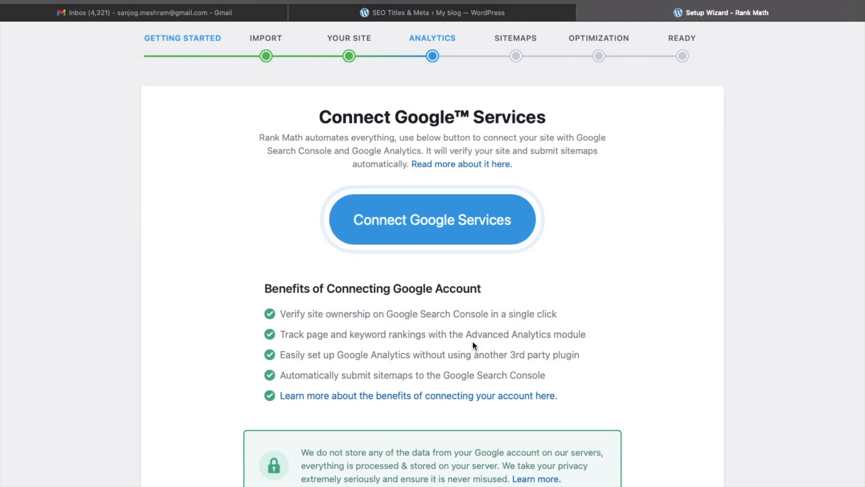
left_click(435, 230)
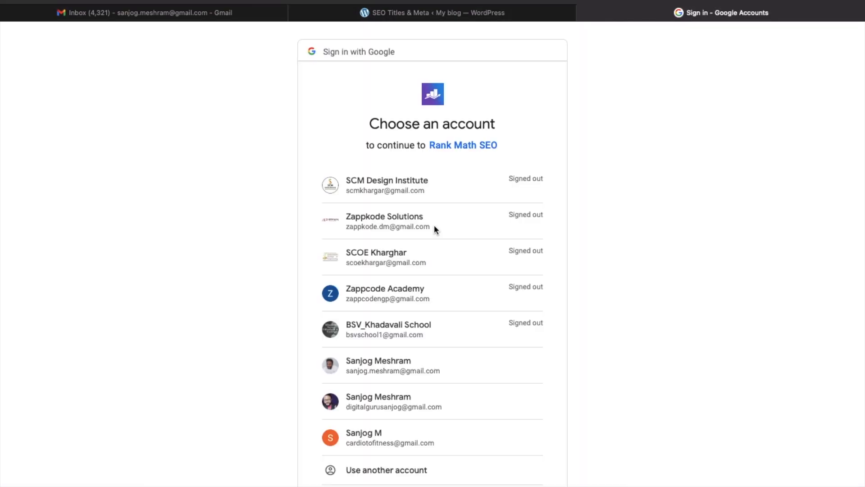
scroll(363, 365, "down", 3)
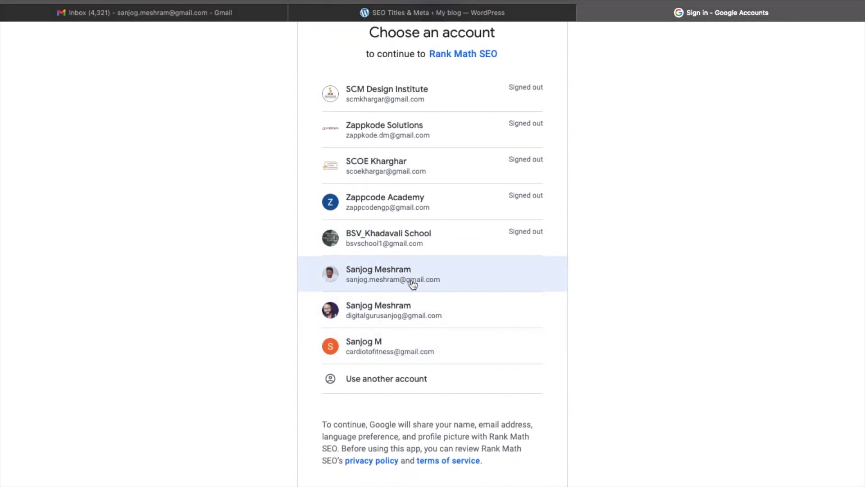
left_click(411, 281)
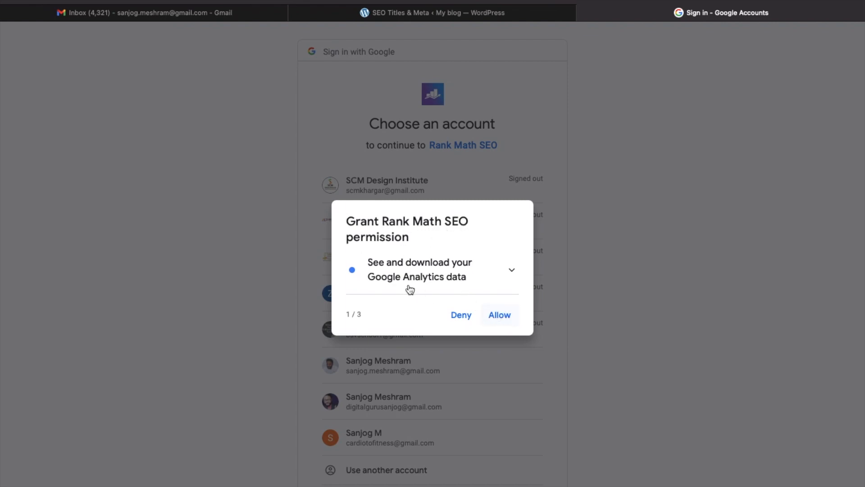
Step: Grant Rank Math SEO access to Google Analytics data, Search Console data and the list of controlled sites, and confirm these choices
left_click(508, 319)
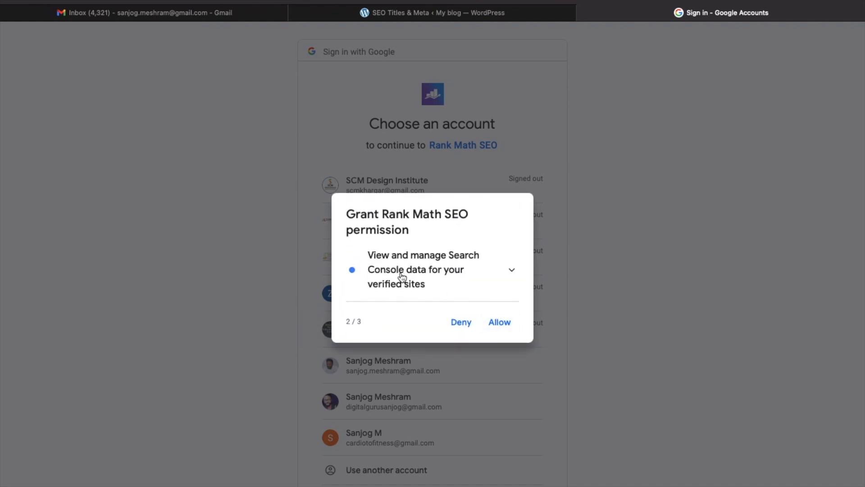
left_click(503, 324)
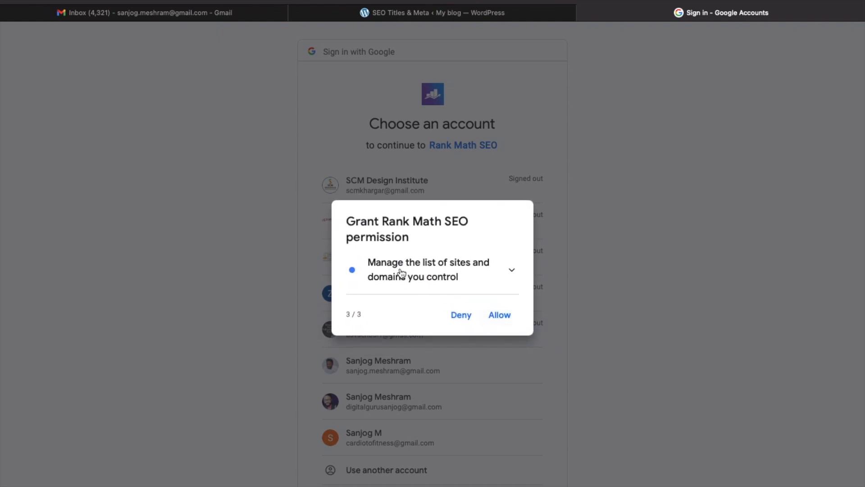
left_click(500, 315)
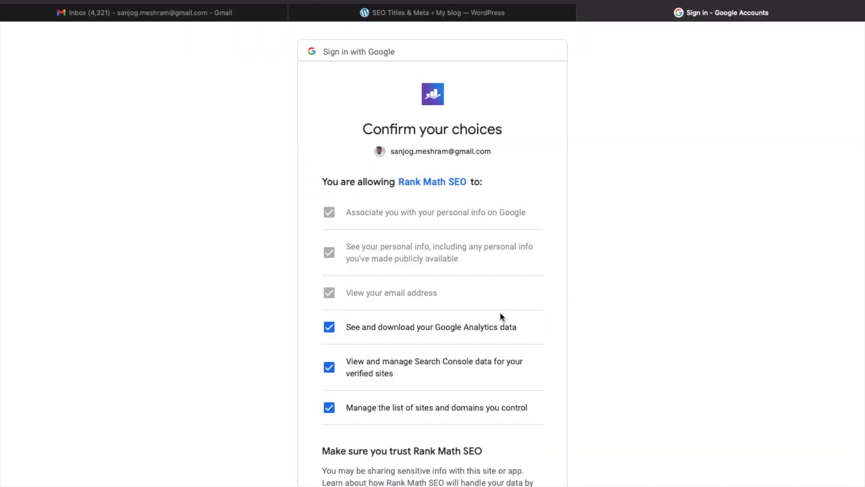
scroll(500, 314, "down", 5)
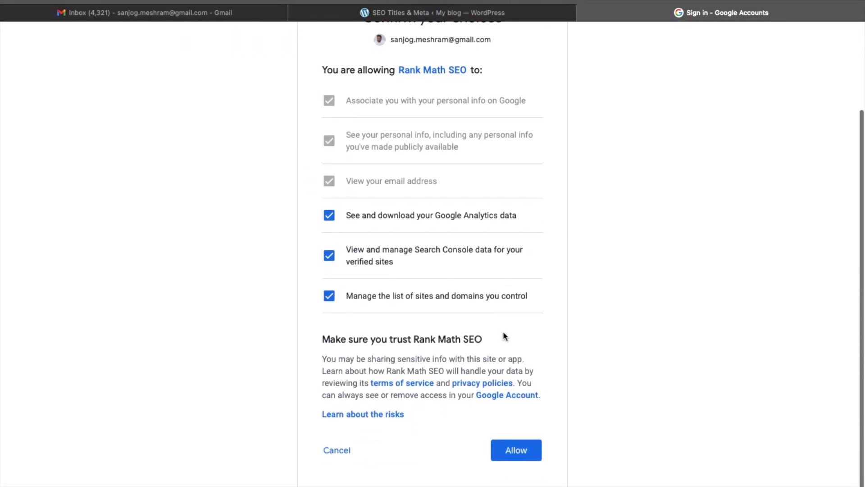
left_click(517, 451)
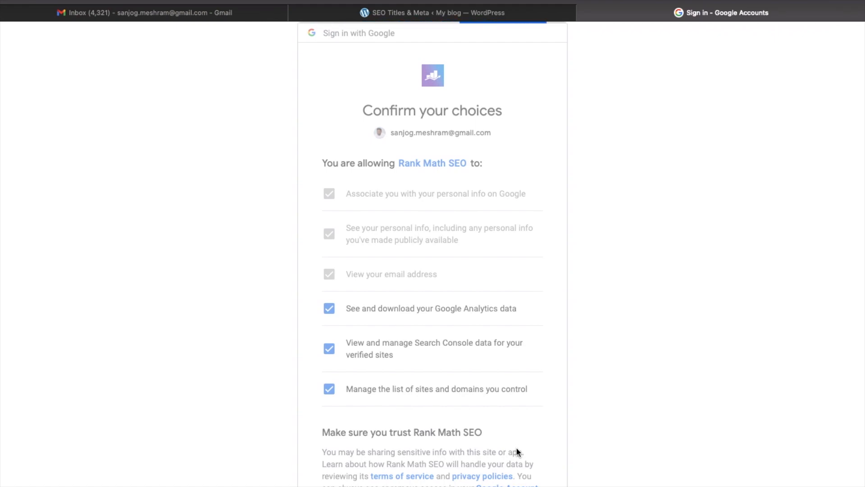
Step: Check the available Analytics accounts without choosing one, then save the Google services settings and continue to the sitemap setup
scroll(251, 159, "down", 5)
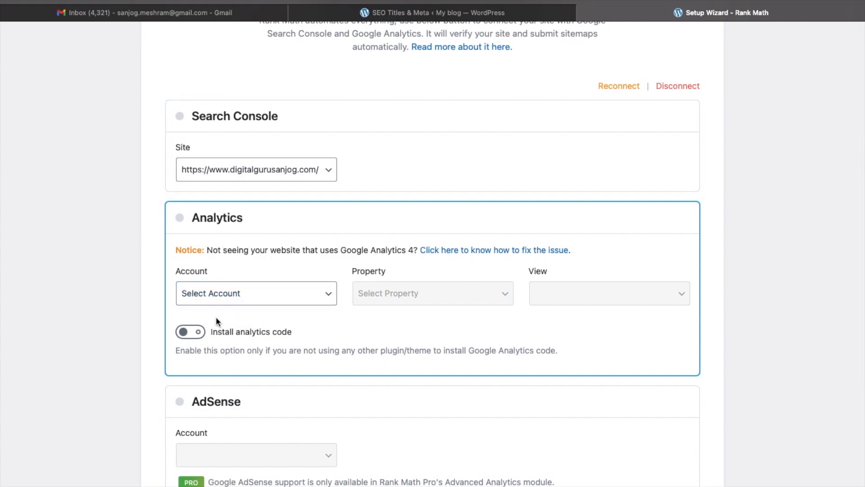
scroll(217, 319, "down", 5)
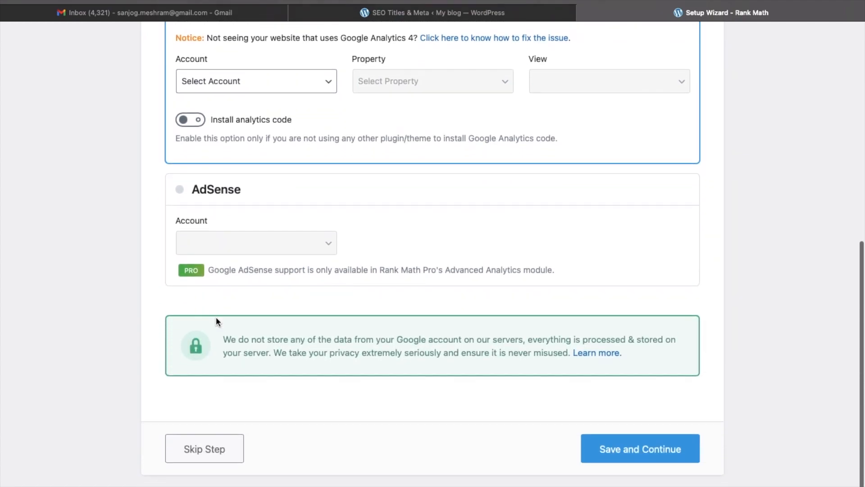
scroll(195, 102, "up", 3)
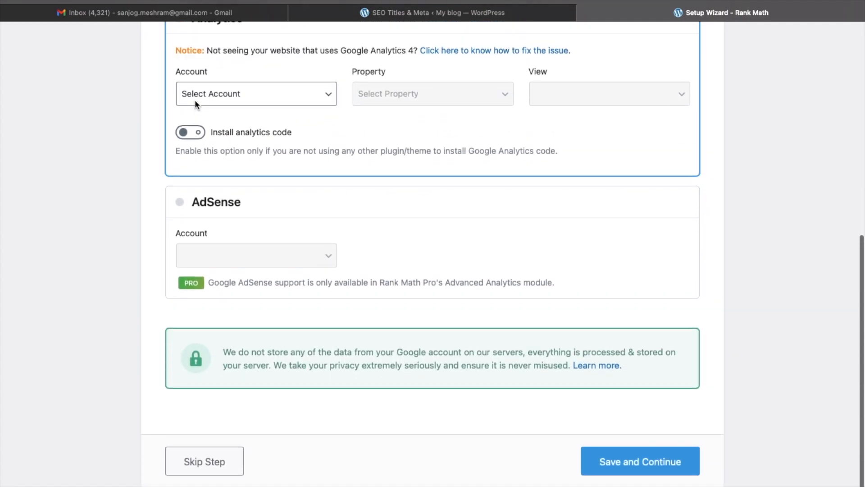
left_click(232, 145)
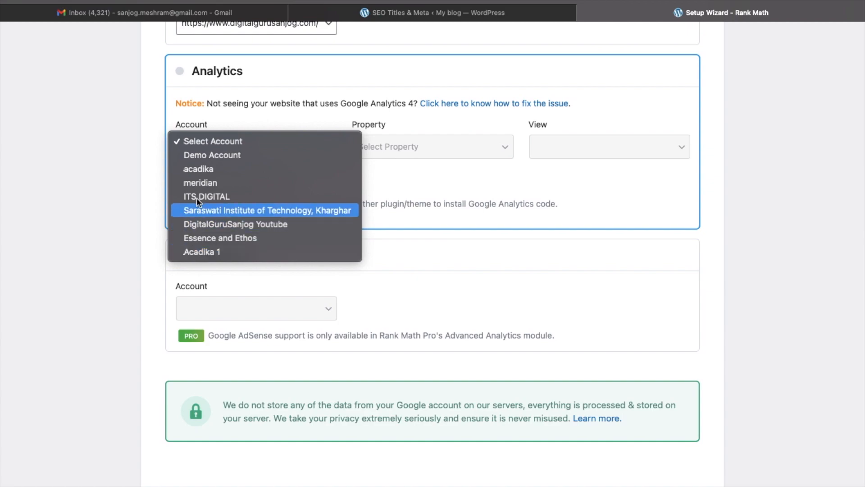
left_click(139, 191)
scroll(158, 277, "down", 1)
scroll(157, 277, "down", 3)
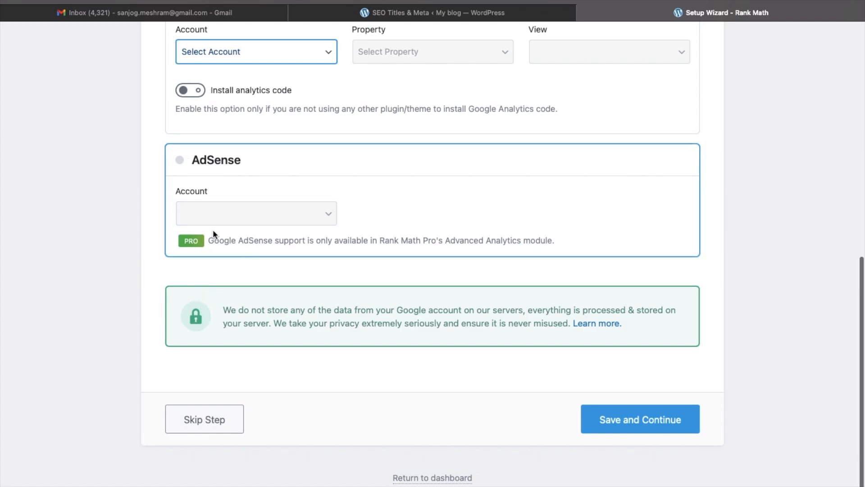
left_click(627, 422)
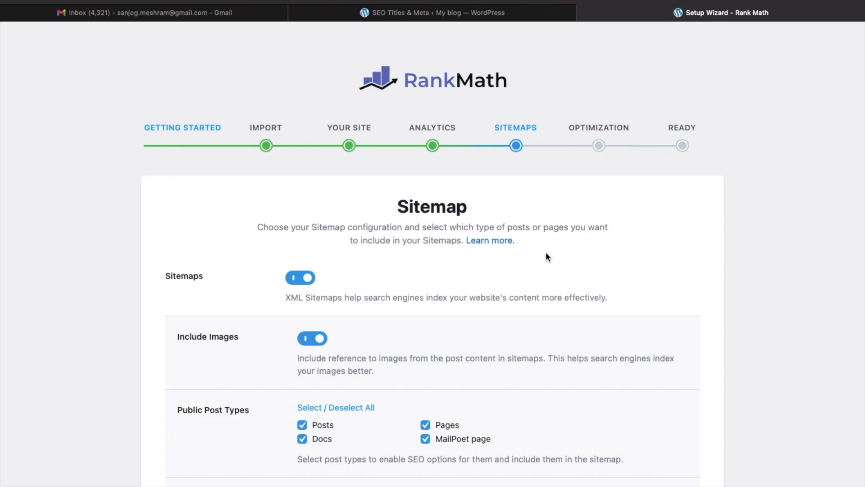
Step: Review the sitemap options and exclude the MailPoet page post type from the sitemap
scroll(518, 312, "down", 3)
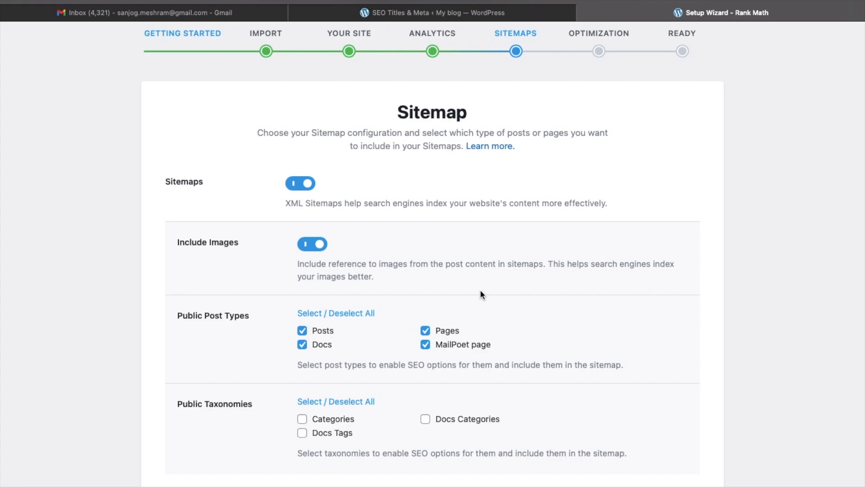
left_click_drag(286, 203, 344, 203)
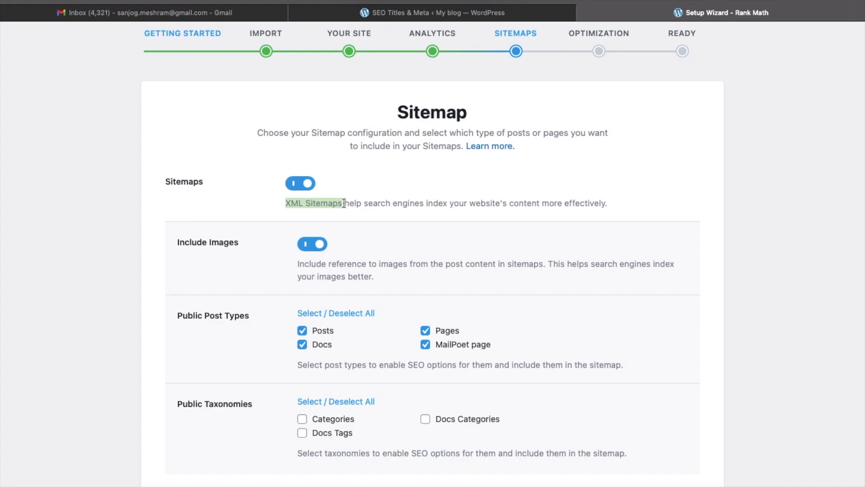
left_click(405, 205)
scroll(404, 207, "down", 2)
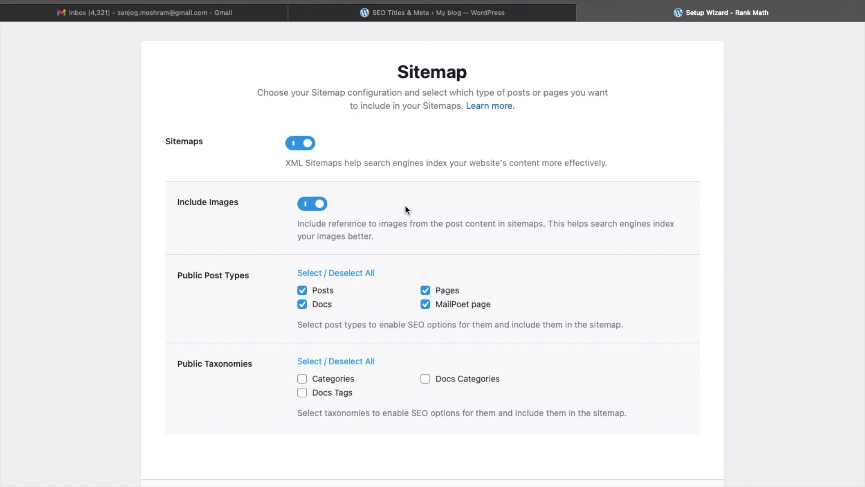
scroll(405, 204, "down", 2)
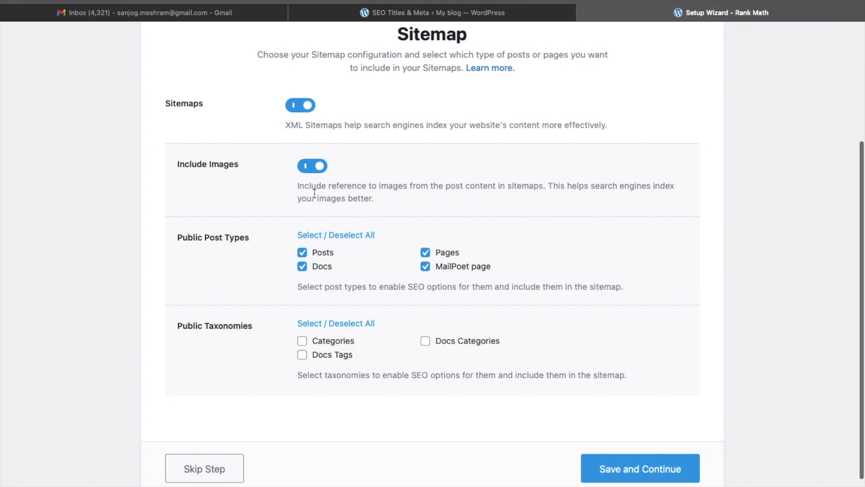
scroll(264, 290, "down", 2)
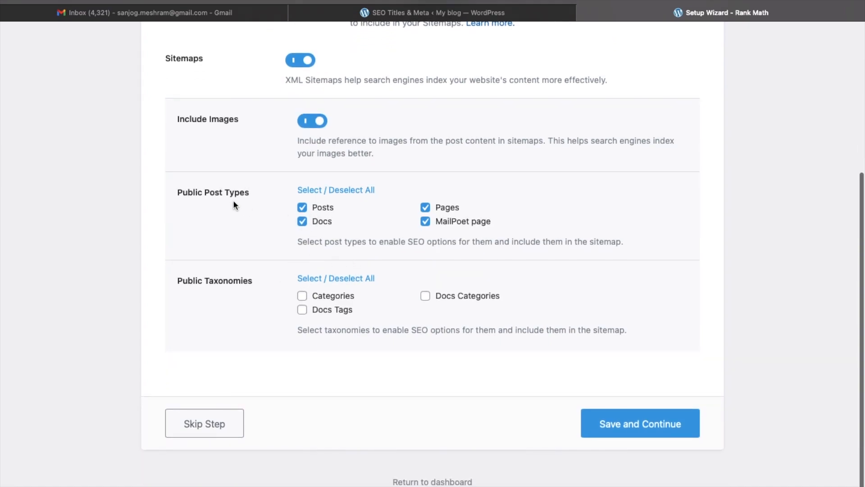
left_click(426, 222)
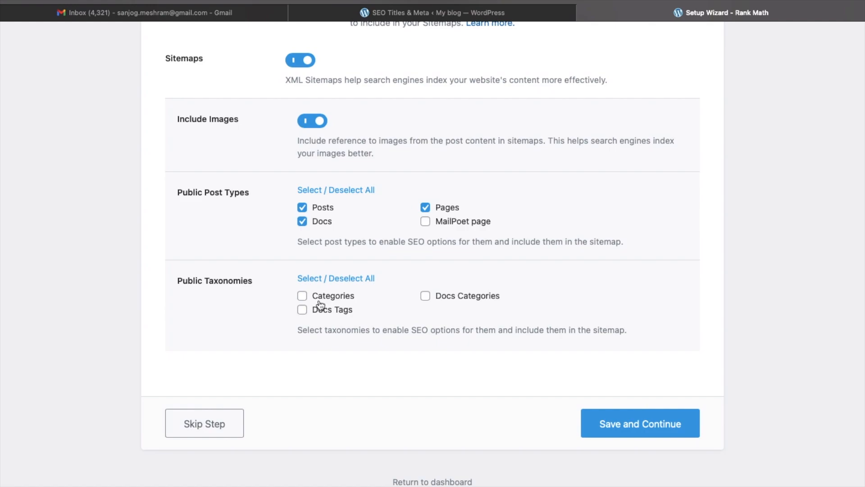
Step: Toggle the Categories taxonomy in the sitemap options and save them to continue to the SEO tweaks
left_click(302, 300)
left_click(303, 297)
left_click(302, 298)
left_click(302, 297)
left_click(646, 425)
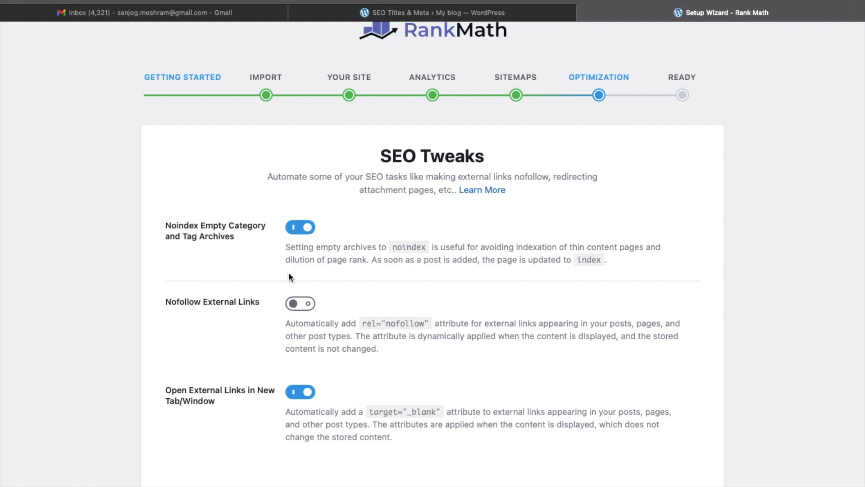
Step: Turn on Nofollow External Links in the SEO tweaks and review its rel="nofollow" description
scroll(288, 272, "down", 3)
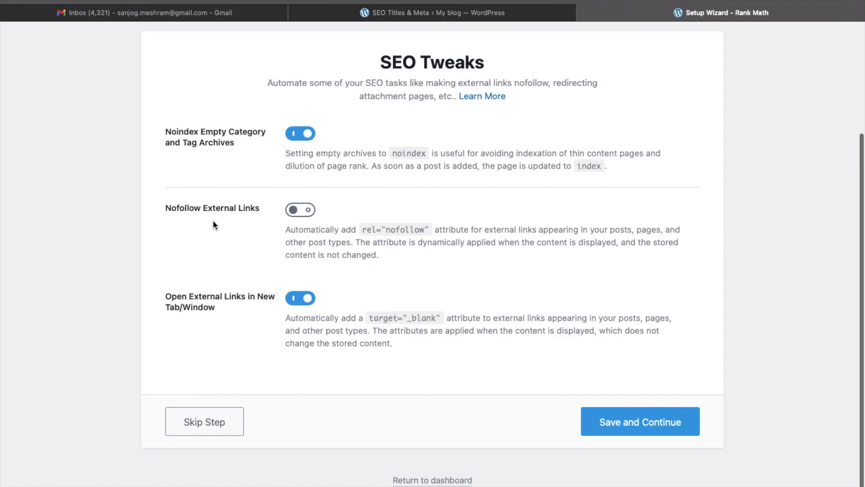
left_click(294, 211)
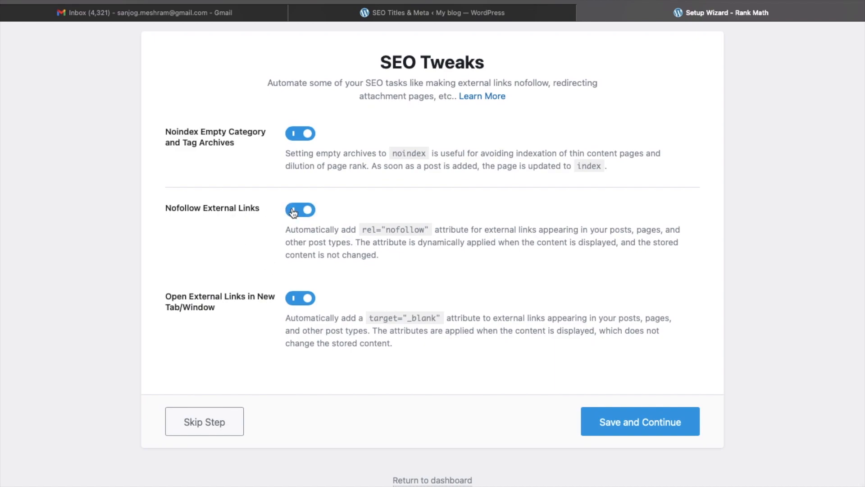
scroll(262, 254, "down", 1)
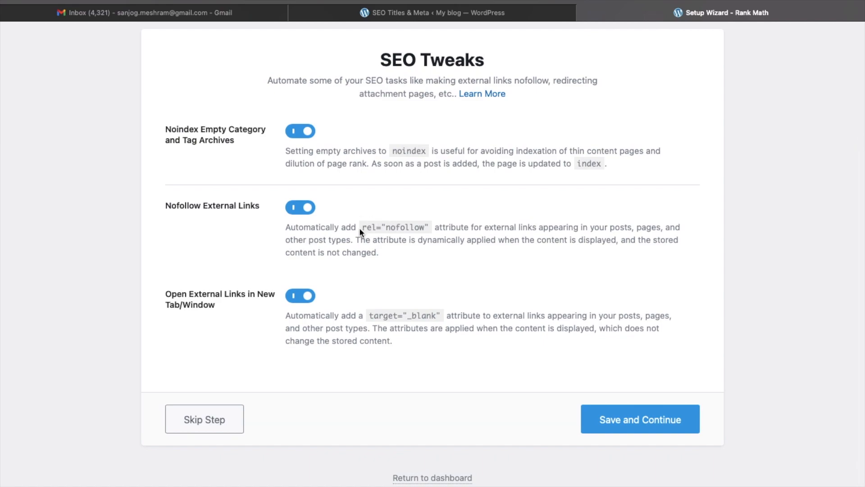
left_click_drag(362, 226, 433, 226)
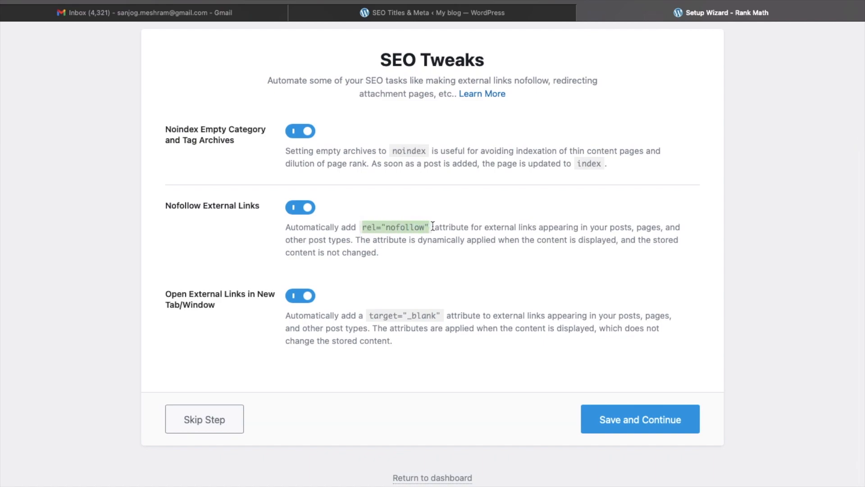
left_click(432, 225)
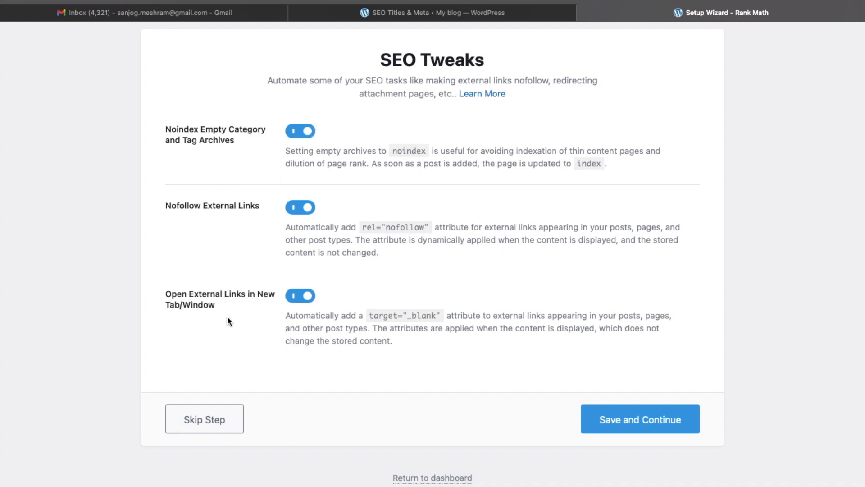
Step: Try the Open External Links in New Tab/Window switch in both states, and save the SEO tweaks to finish the basic setup
left_click(310, 300)
left_click(308, 301)
left_click(308, 301)
left_click(295, 298)
left_click(294, 296)
left_click(293, 298)
left_click(620, 420)
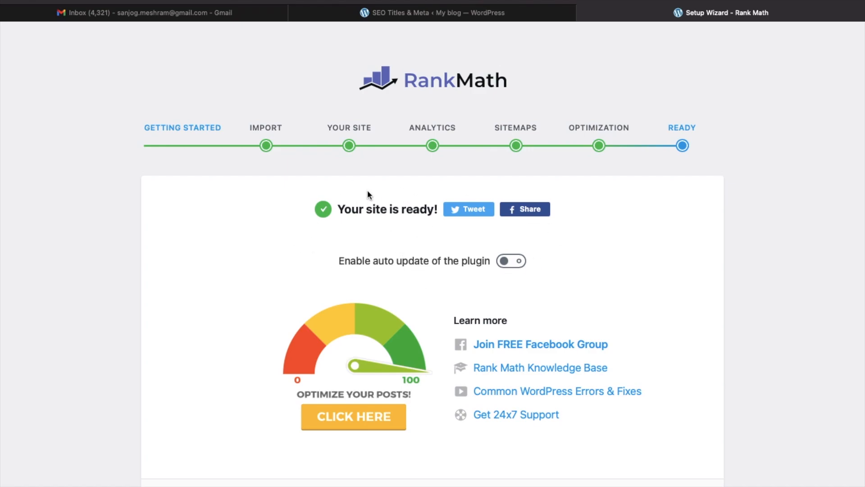
Step: Try the plugin auto-update switch and proceed to the advanced setup options
scroll(362, 236, "down", 2)
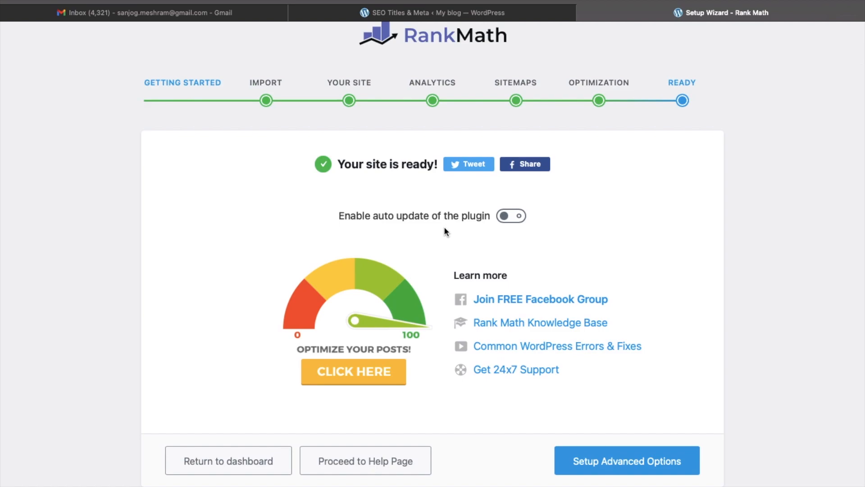
left_click(507, 222)
left_click(517, 218)
left_click(622, 463)
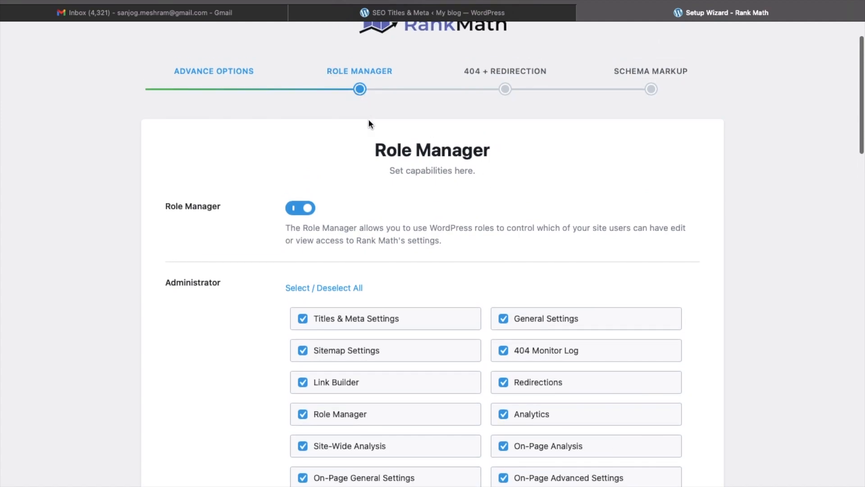
Step: Review the capabilities per user role, turn the Role Manager off, and save to continue to the 404 and redirection setup
scroll(348, 199, "down", 2)
scroll(348, 203, "down", 1)
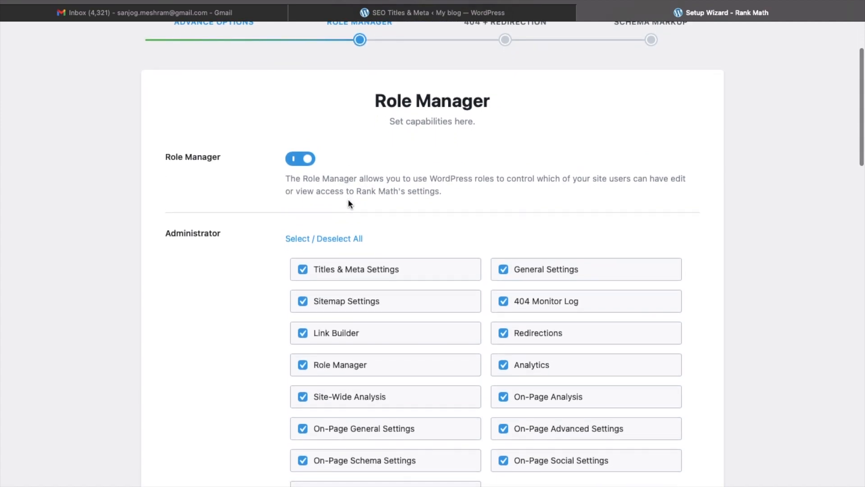
left_click(305, 162)
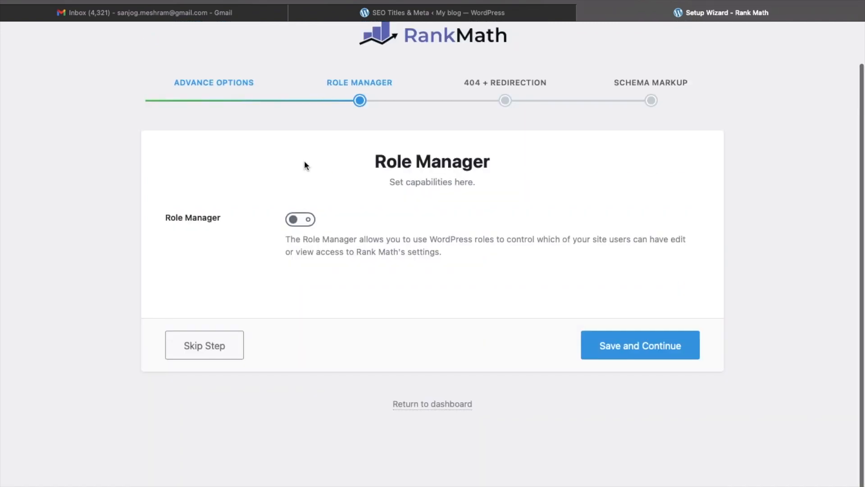
left_click(293, 221)
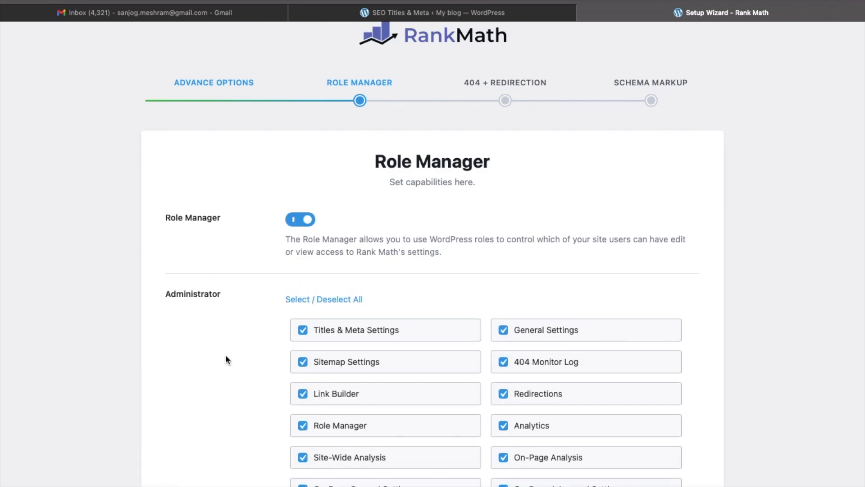
scroll(225, 357, "down", 3)
scroll(226, 361, "down", 5)
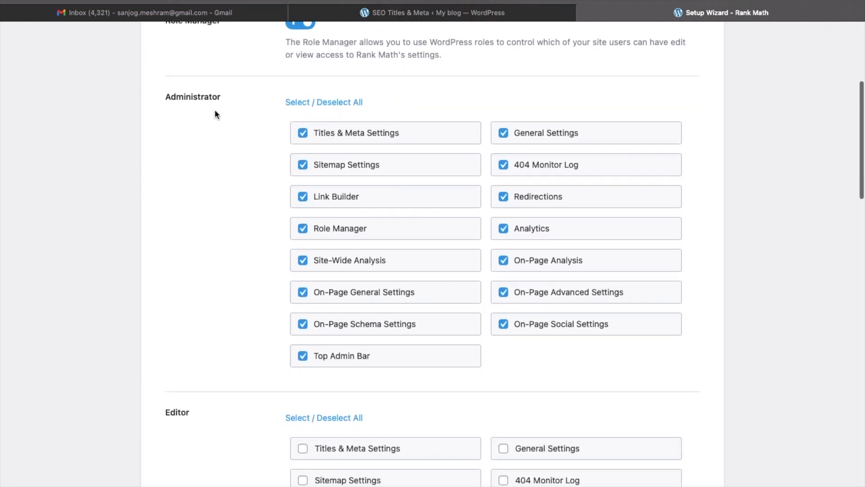
scroll(210, 344, "down", 8)
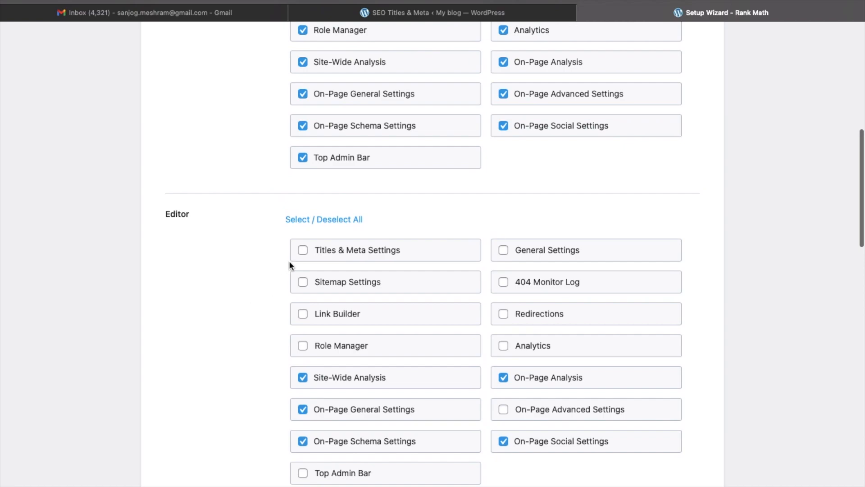
scroll(211, 297, "down", 10)
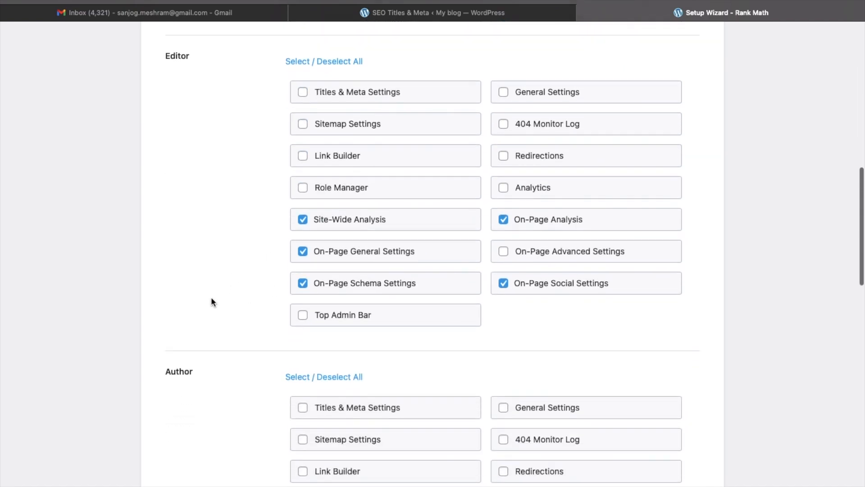
scroll(211, 297, "down", 14)
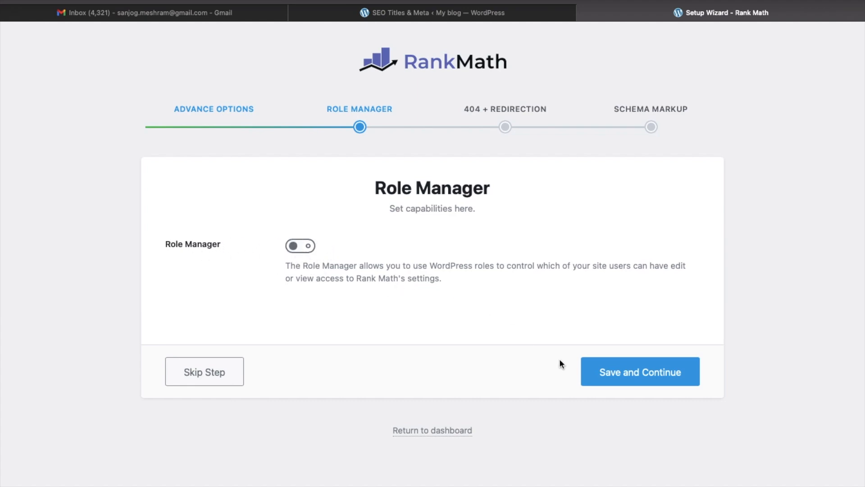
left_click(644, 379)
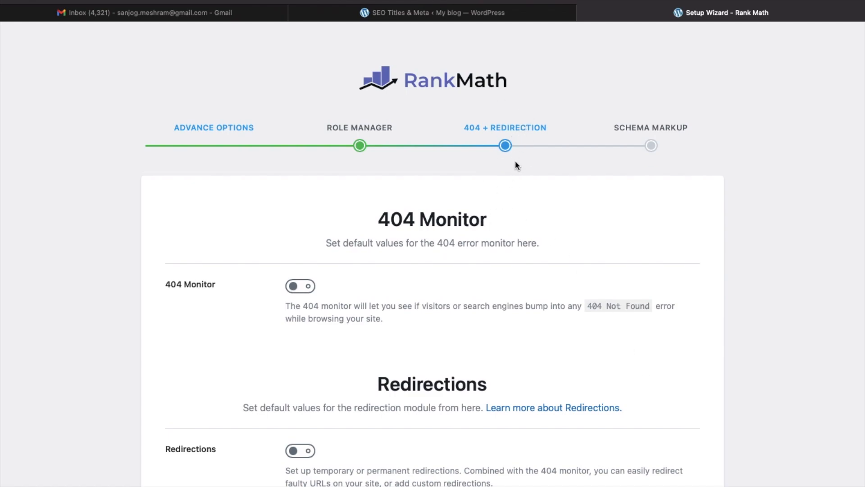
Step: Enable both the 404 Monitor and Redirections, and save to continue to the schema markup setup
scroll(512, 212, "down", 2)
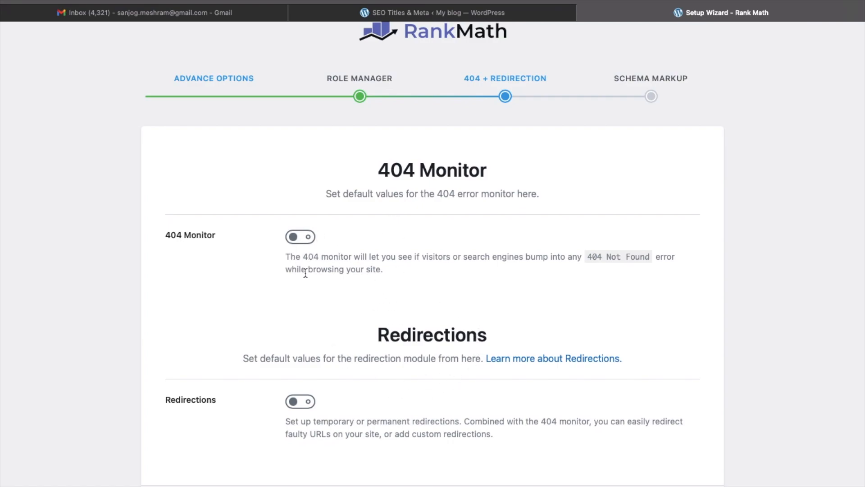
left_click(293, 241)
scroll(315, 363, "down", 3)
left_click(294, 309)
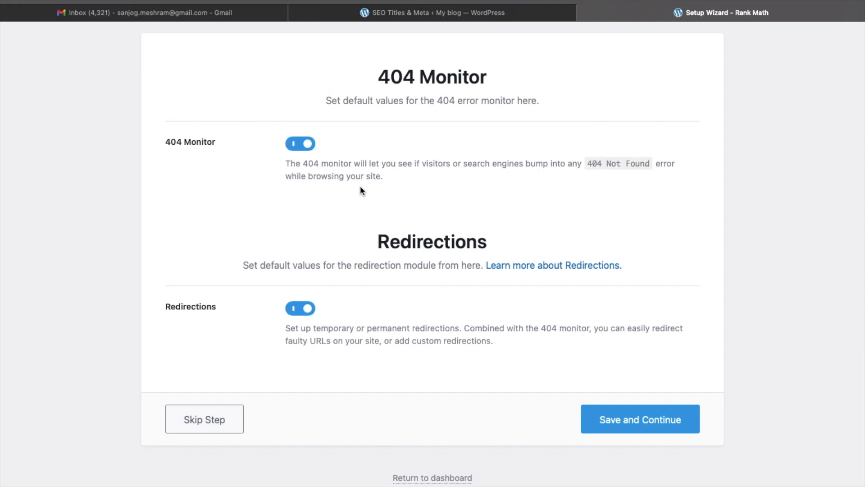
scroll(360, 188, "up", 3)
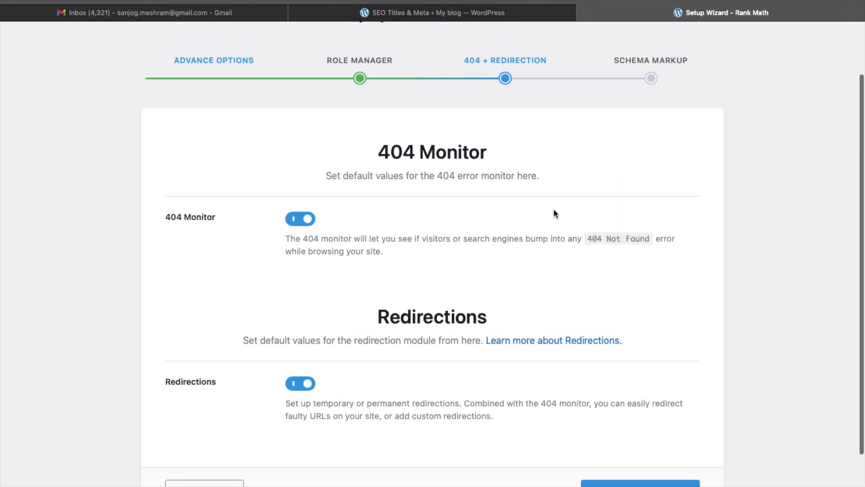
scroll(546, 215, "down", 3)
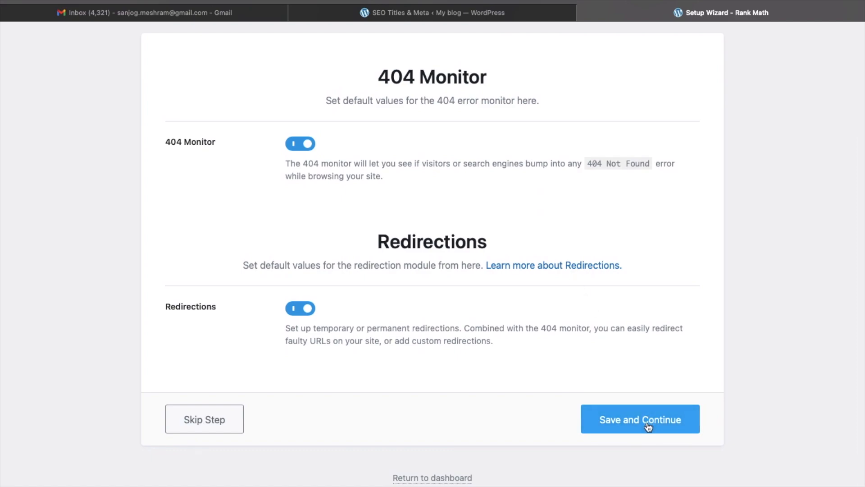
left_click(647, 423)
Step: Review the default schema types and article types for posts and pages in the Schema Markup settings
scroll(643, 419, "down", 1)
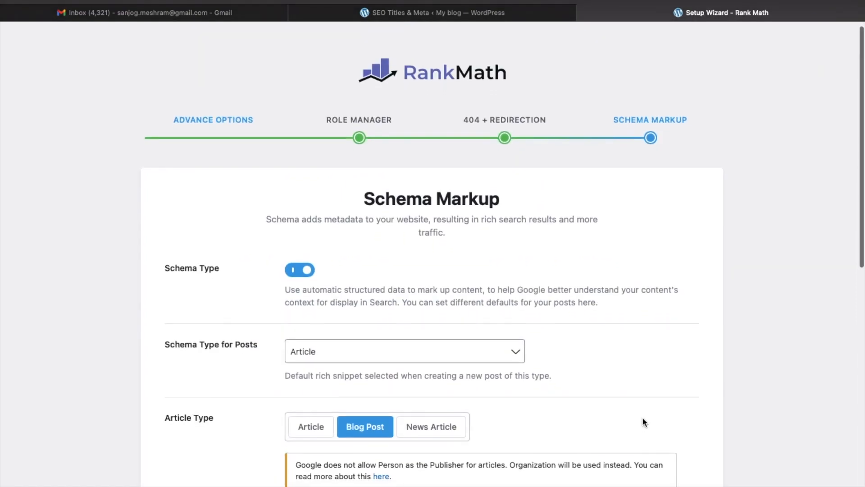
scroll(642, 420, "down", 4)
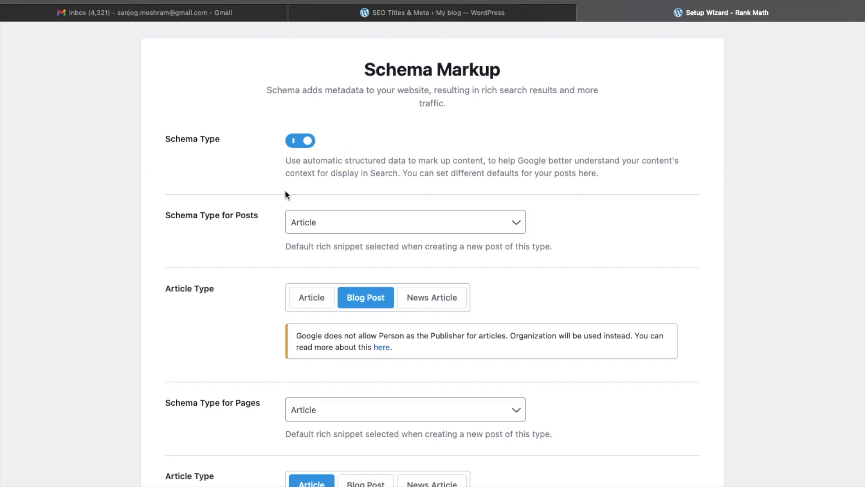
scroll(281, 337, "down", 1)
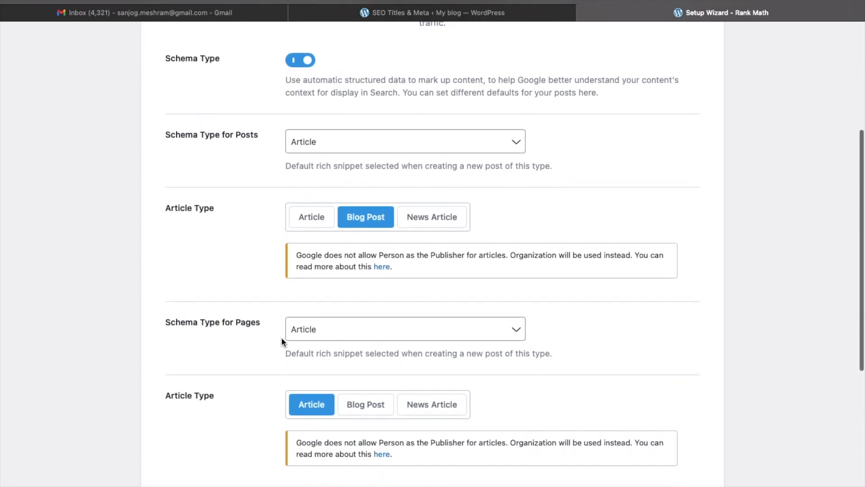
scroll(281, 337, "up", 2)
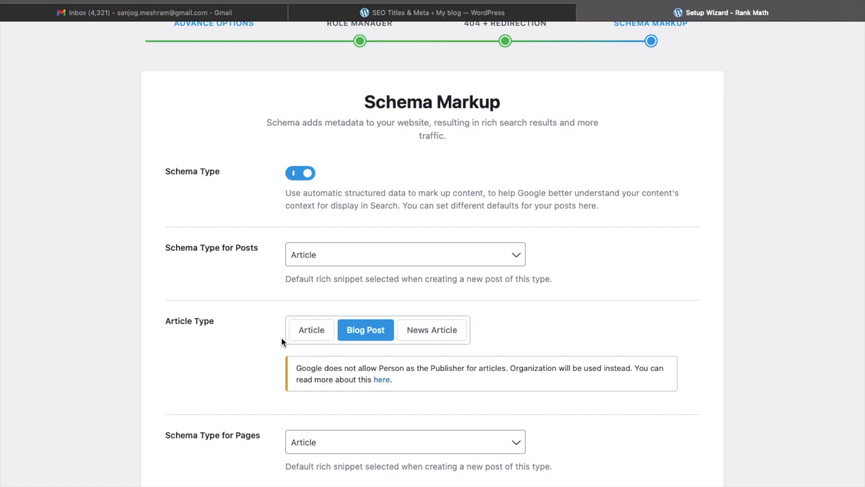
scroll(281, 337, "down", 3)
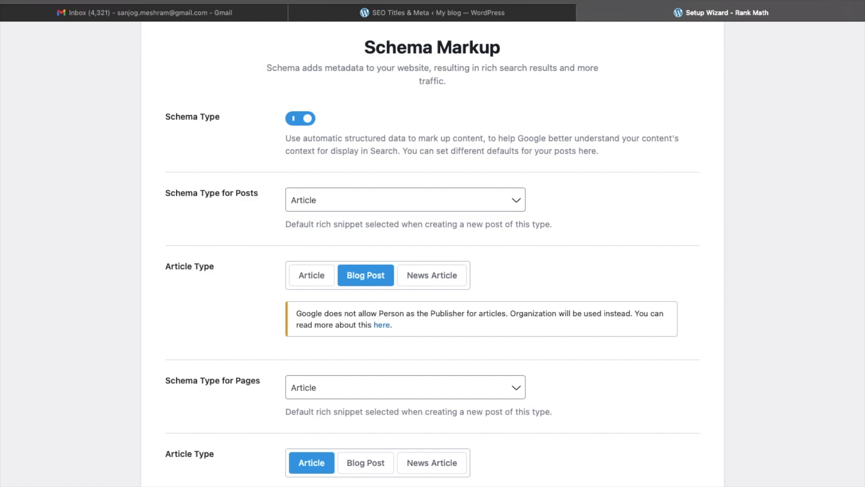
Step: Open Google in a new browser tab and search for "biryani restaurant"
key("super+t")
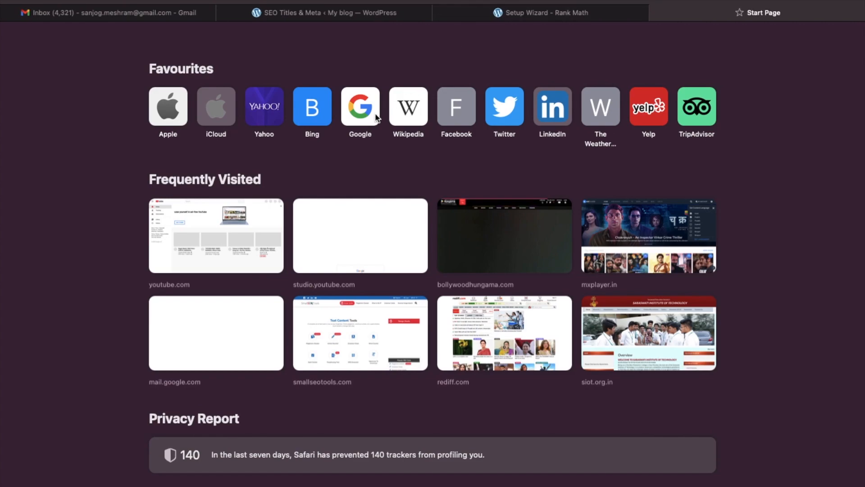
left_click(375, 115)
left_click(307, 244)
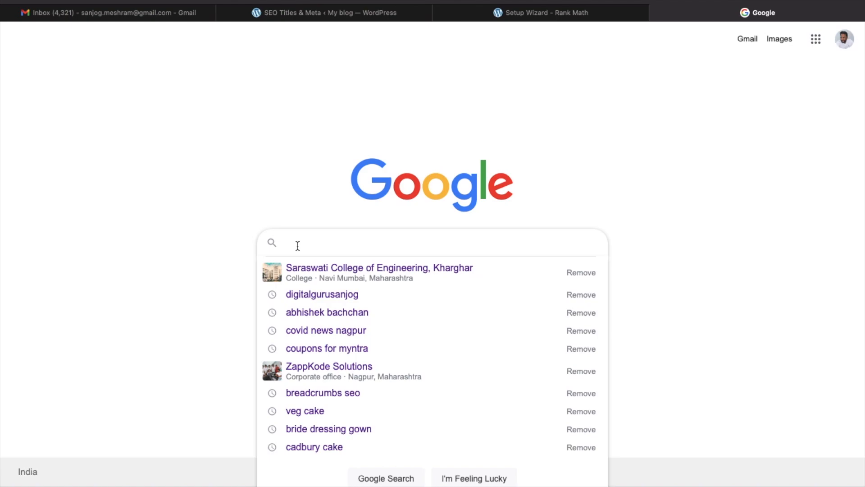
type("biryani")
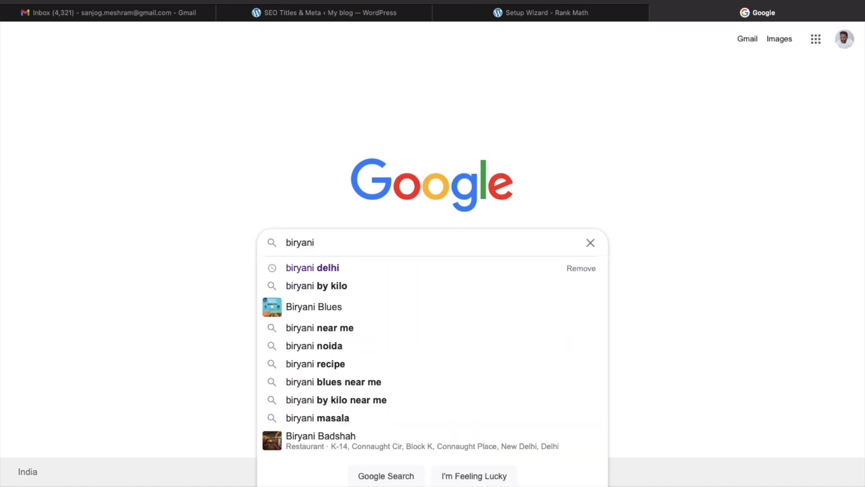
type("  res")
key("Down")
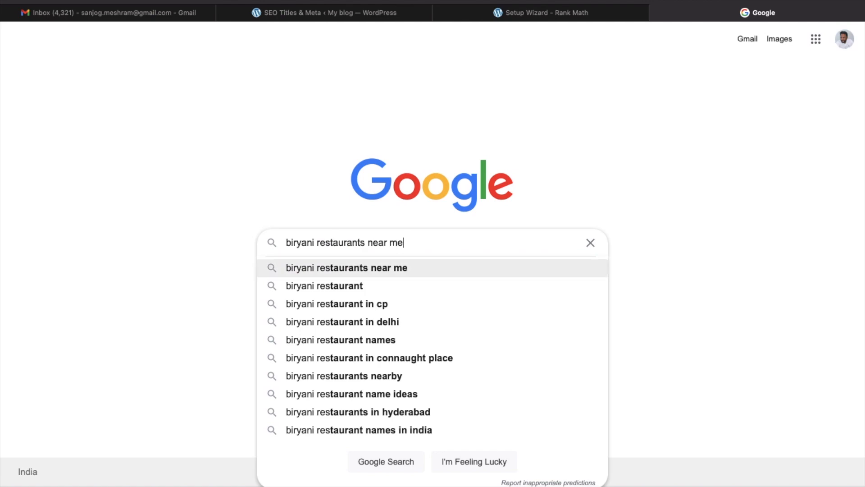
key("Down")
key("Return")
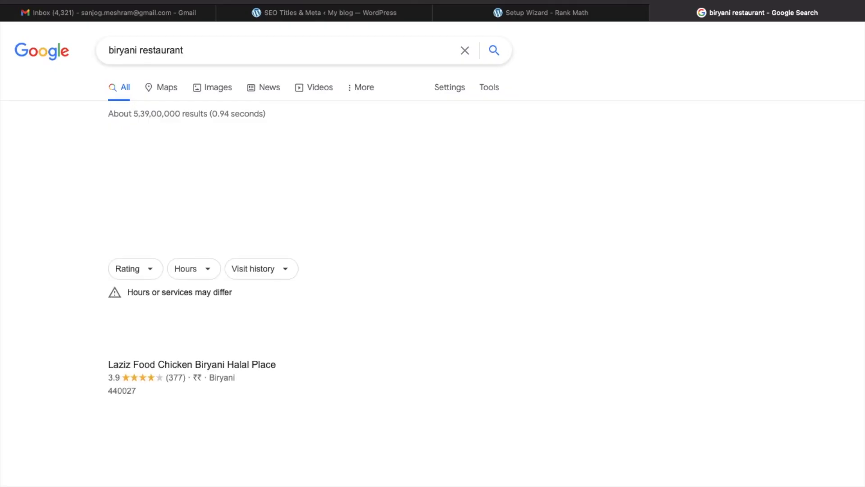
Step: Examine the biryani restaurant search results for rich snippets such as star ratings, votes and expandable questions
scroll(54, 394, "down", 2)
scroll(54, 391, "down", 15)
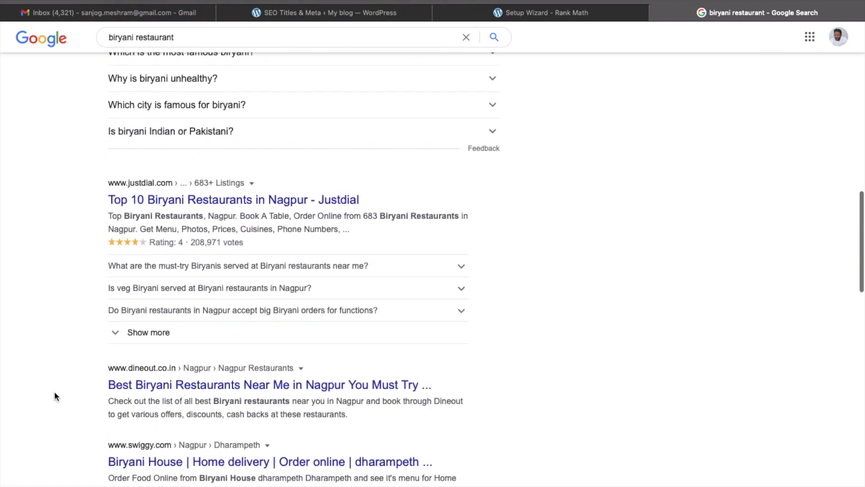
scroll(54, 396, "up", 5)
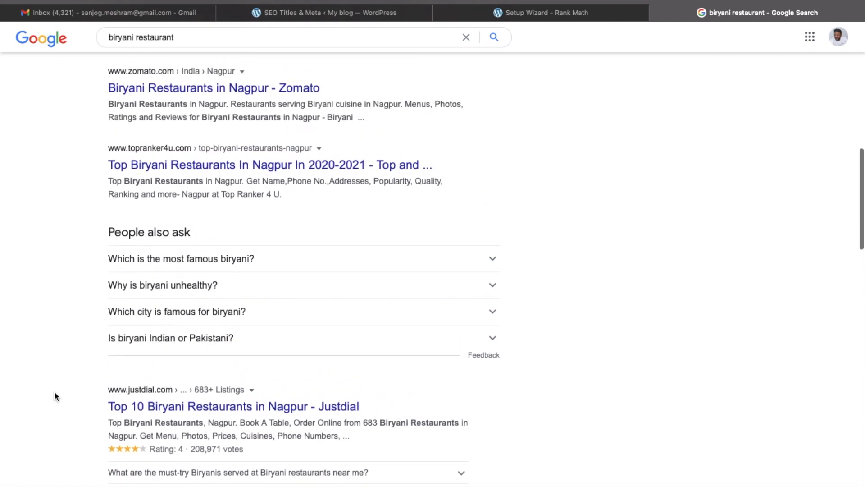
scroll(54, 396, "up", 3)
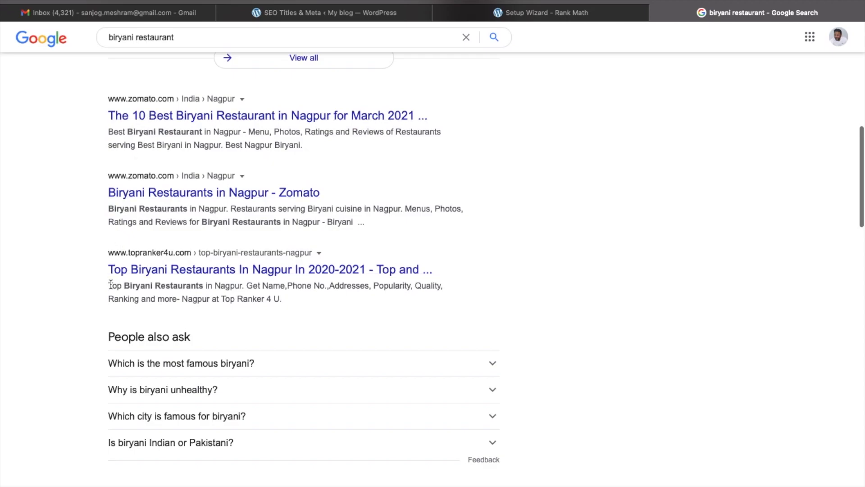
scroll(106, 300, "down", 6)
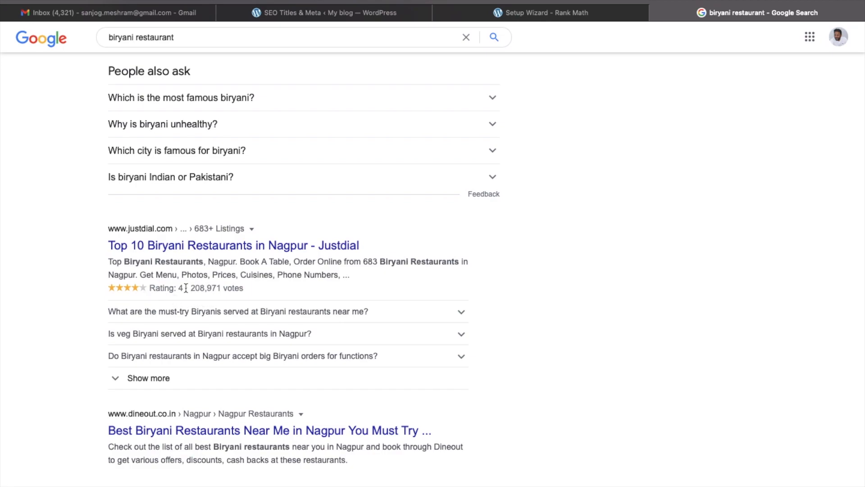
Step: Examine the Heritage Plaza Biryani Restaurant search result's rich snippet, including its star rating, votes and price range
scroll(194, 292, "down", 7)
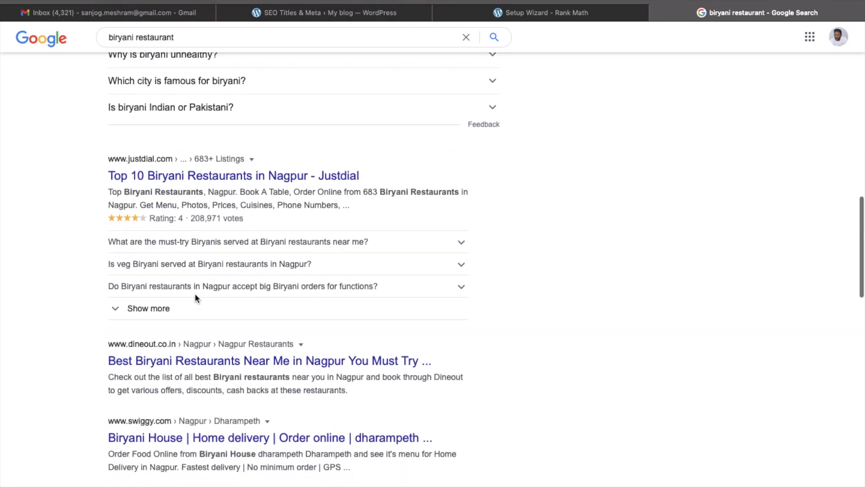
scroll(195, 293, "down", 1)
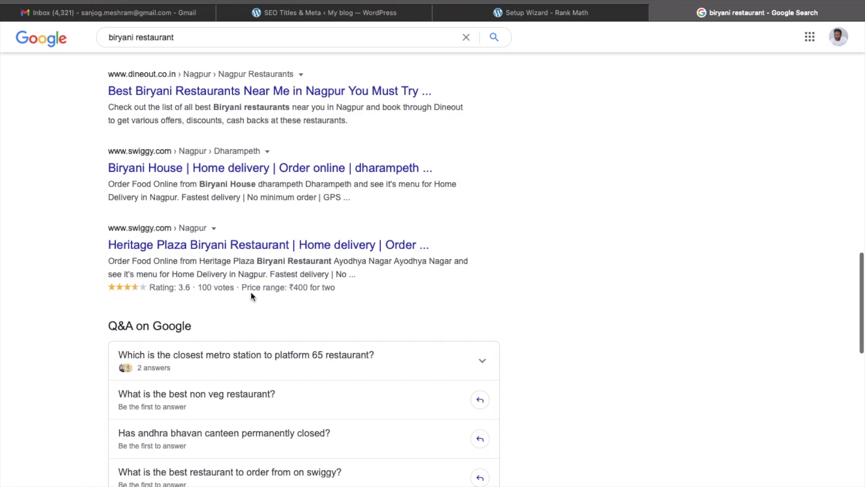
mouse_move(289, 287)
left_mouse_down()
mouse_move(345, 287)
mouse_move(99, 291)
mouse_move(286, 287)
left_mouse_up()
left_click(346, 287)
left_click(207, 294)
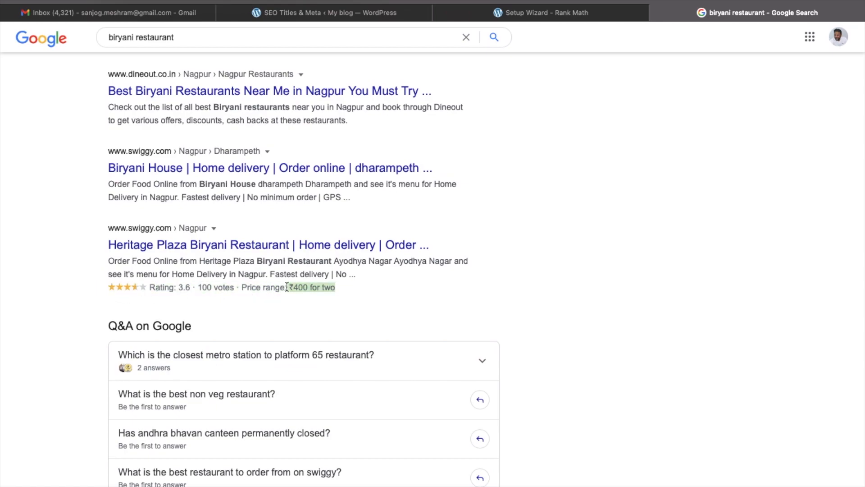
left_click(293, 287)
left_click_drag(338, 288, 244, 291)
left_click(239, 308)
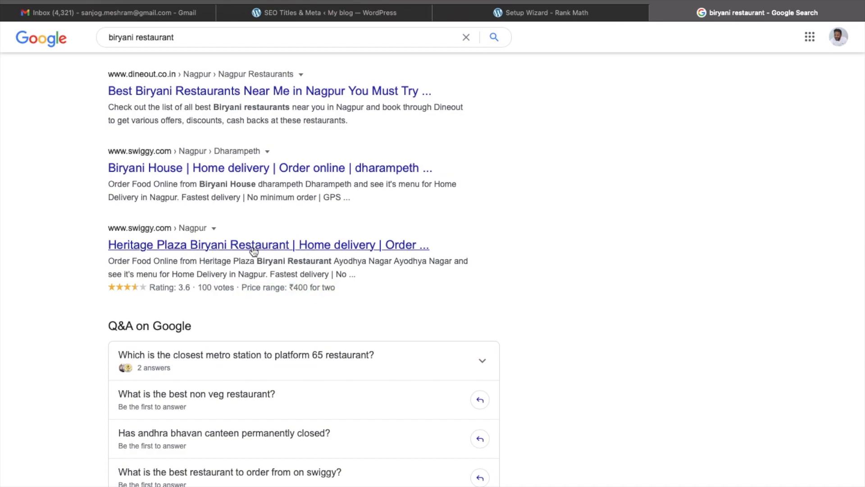
Step: Compare the plain biryani restaurant search results with those showing ratings, prices or expandable questions
scroll(253, 244, "up", 10)
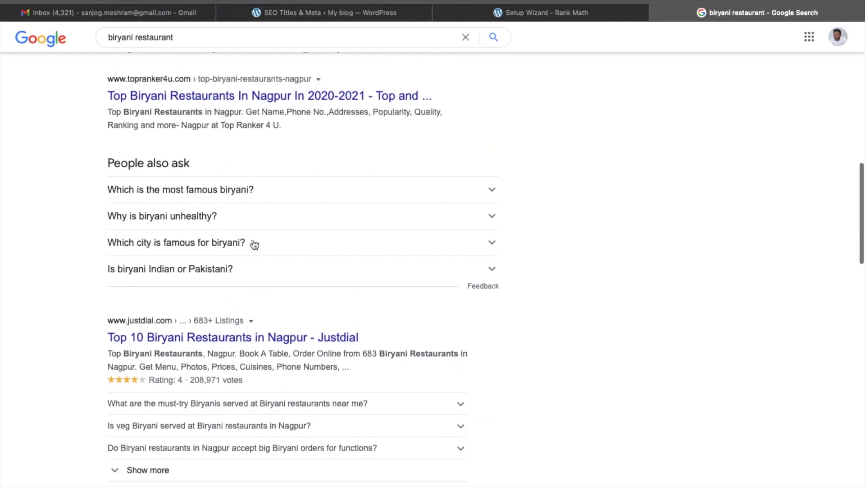
scroll(253, 243, "down", 10)
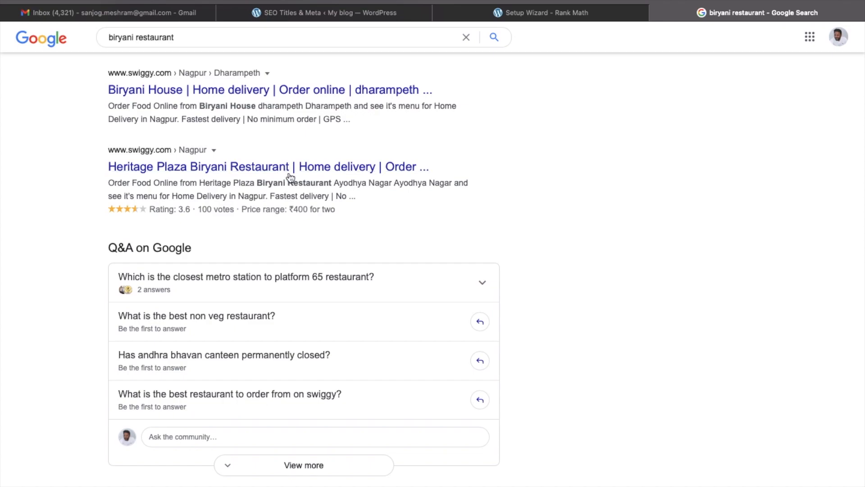
scroll(270, 173, "up", 3)
scroll(268, 177, "up", 11)
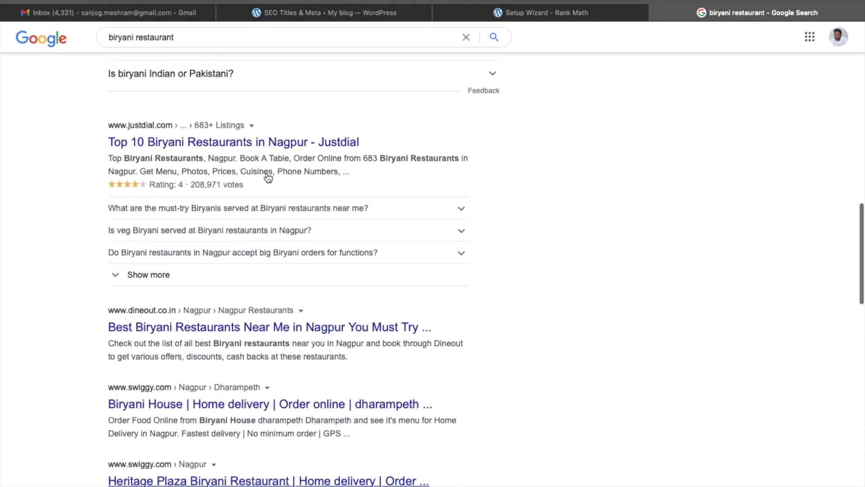
scroll(267, 176, "up", 9)
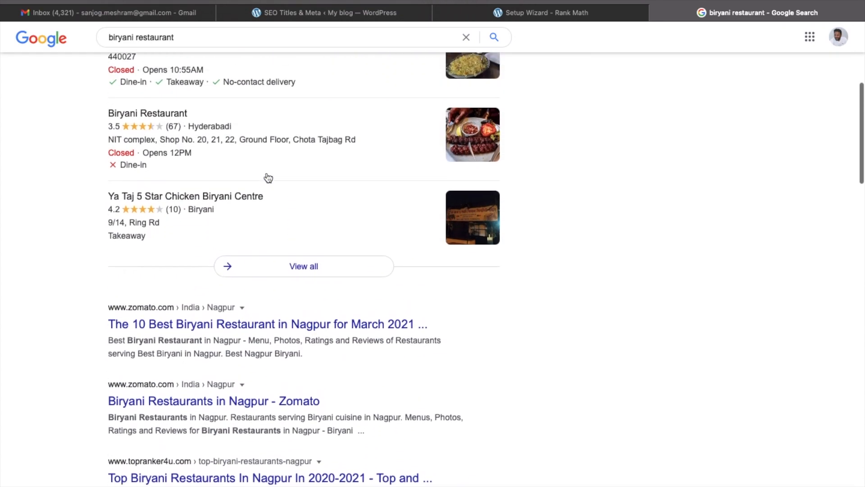
scroll(268, 177, "down", 18)
scroll(267, 177, "down", 6)
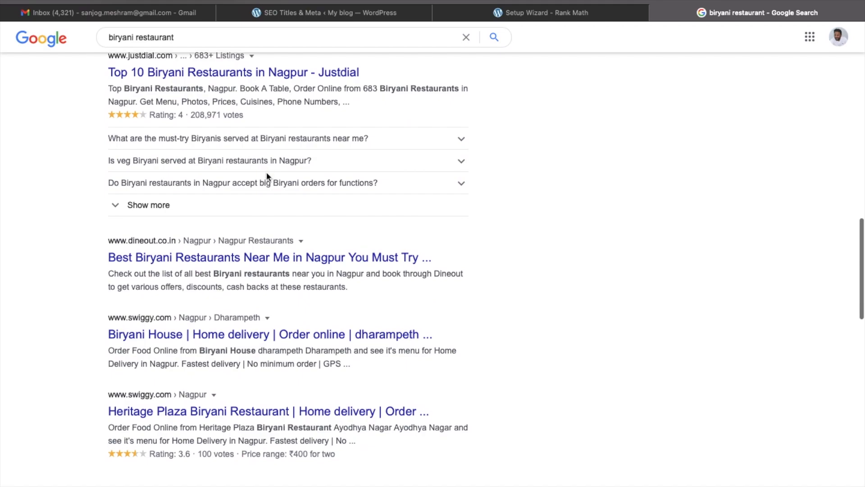
scroll(267, 177, "down", 5)
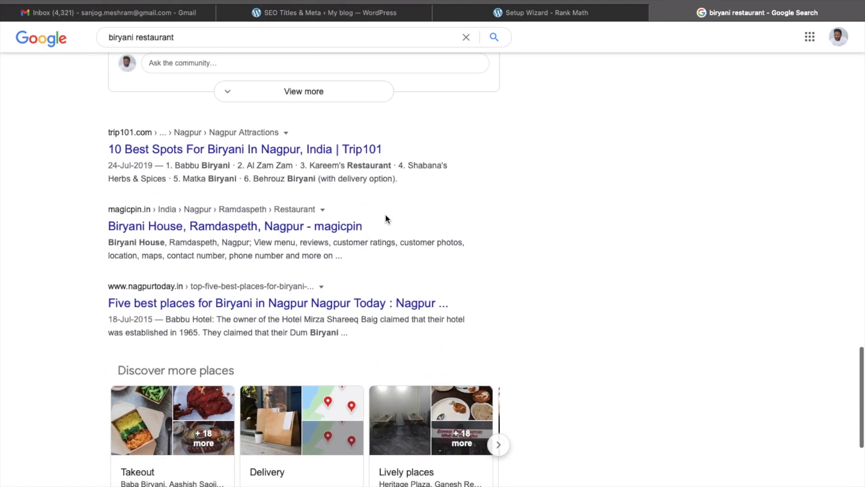
scroll(385, 217, "down", 5)
scroll(386, 215, "up", 10)
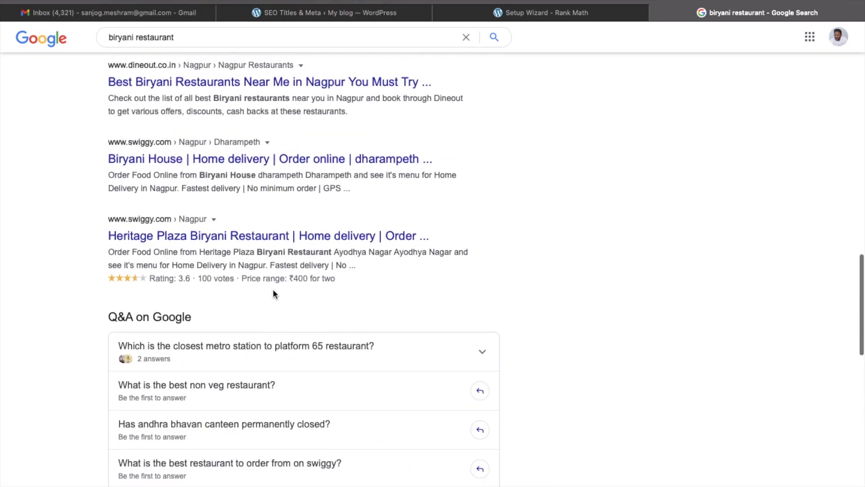
scroll(266, 282, "down", 7)
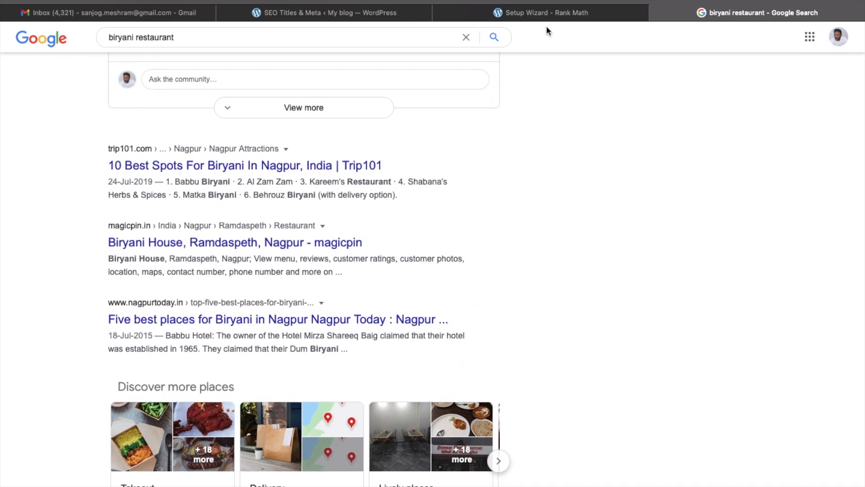
Step: Return to the Rank Math setup wizard and review the schema types available for posts
left_click(554, 15)
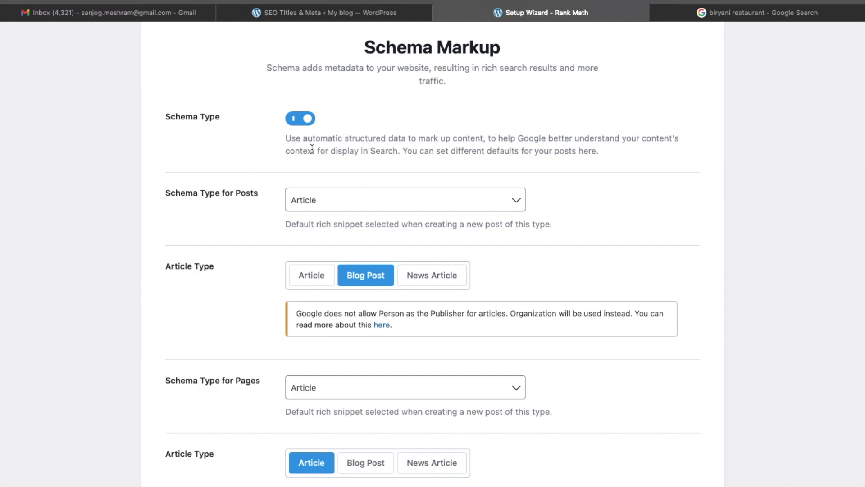
scroll(267, 252, "down", 3)
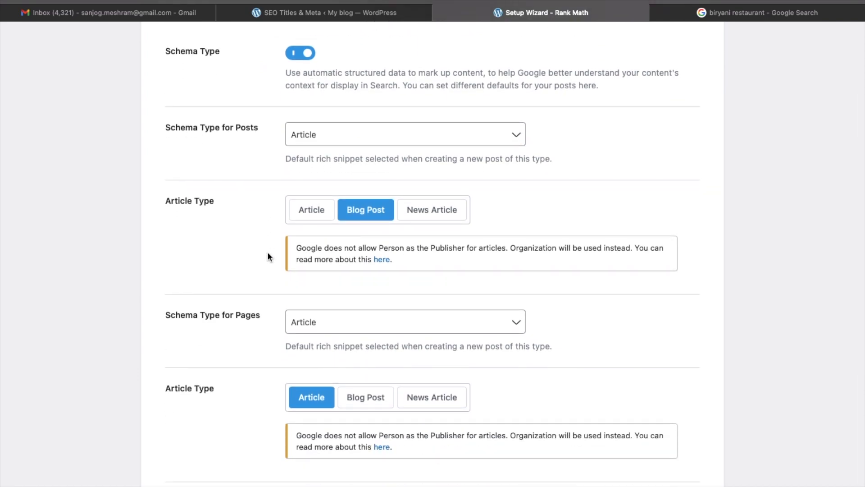
scroll(268, 257, "up", 2)
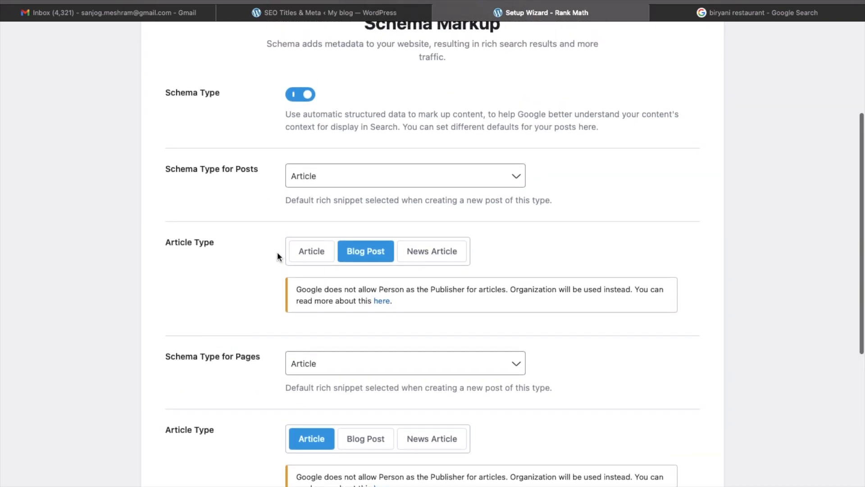
left_click(350, 181)
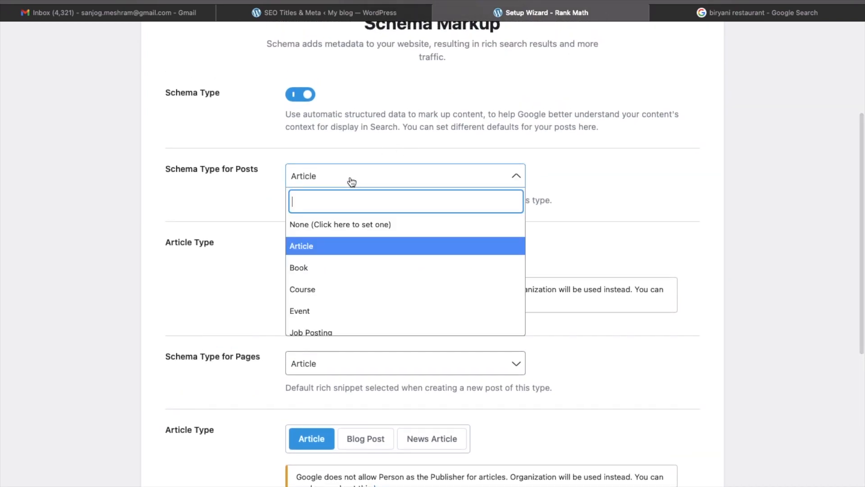
scroll(310, 299, "down", 5)
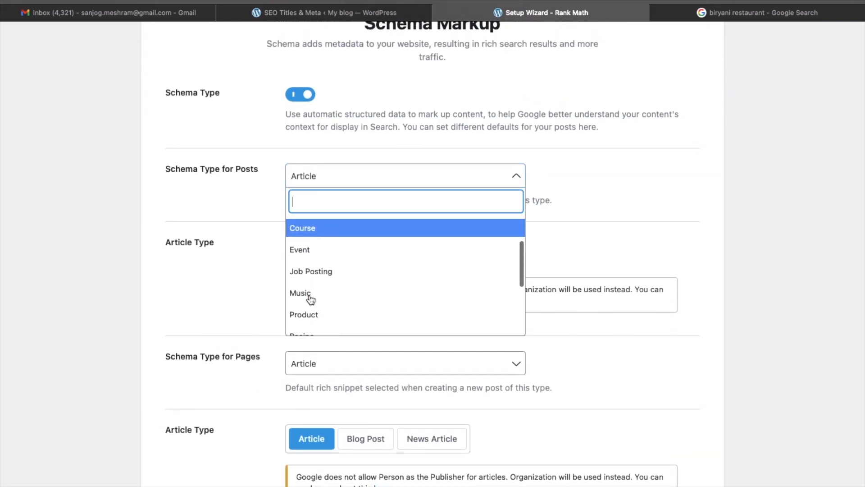
scroll(316, 281, "down", 2)
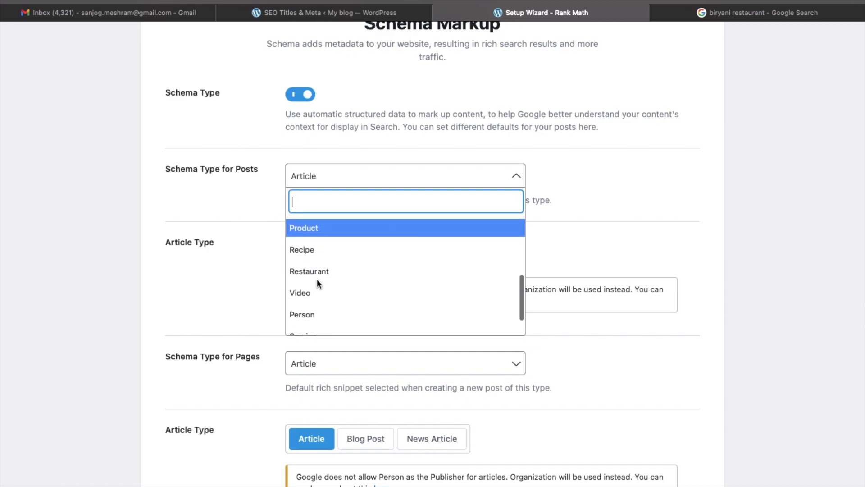
left_click(317, 178)
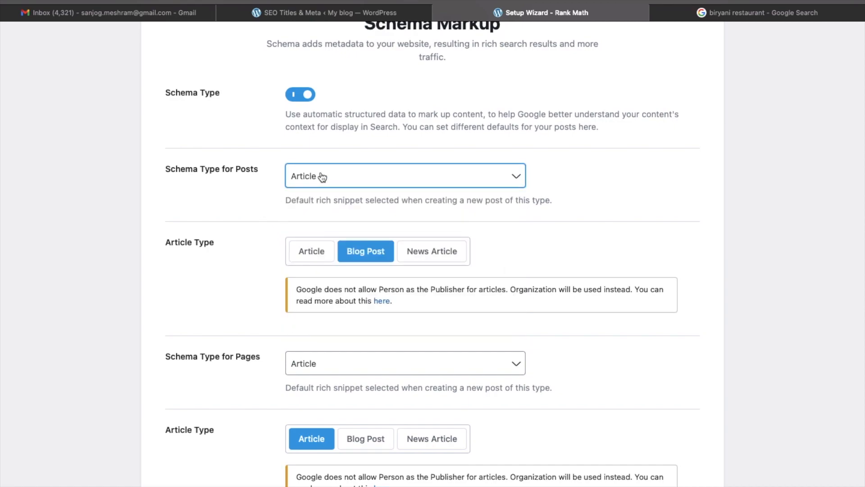
Step: Switch the article type for posts to Article and back to Blog Post
scroll(261, 293, "down", 2)
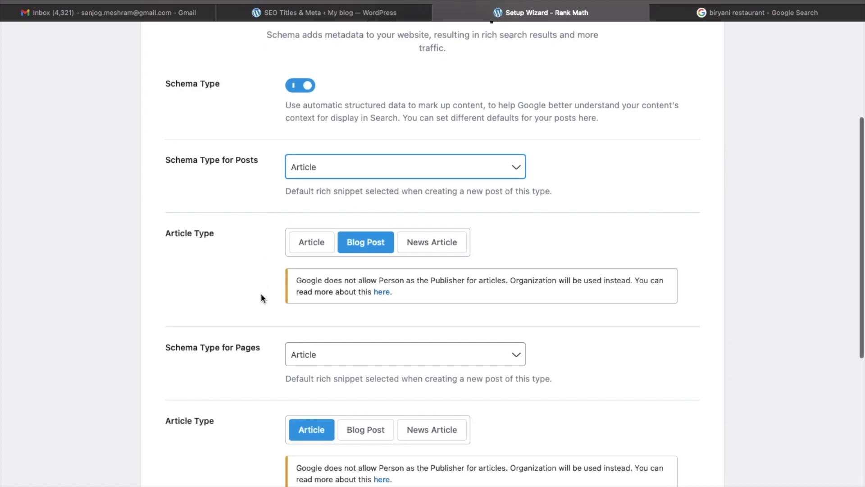
left_click(316, 221)
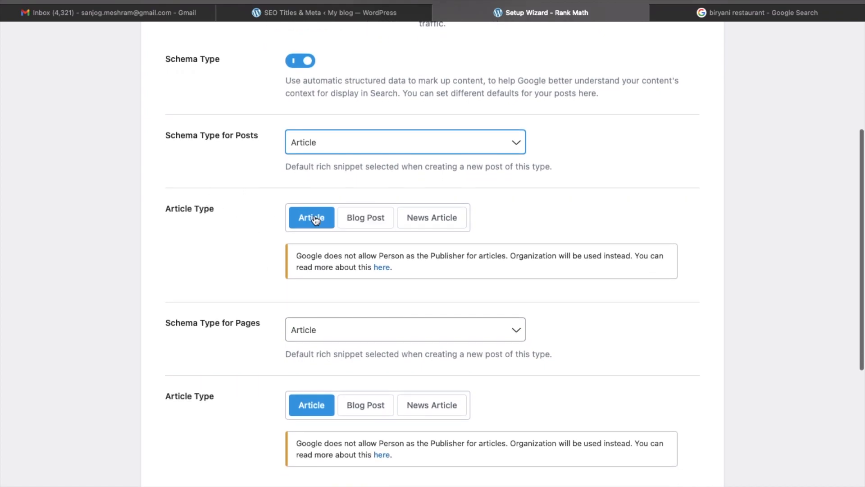
left_click(365, 225)
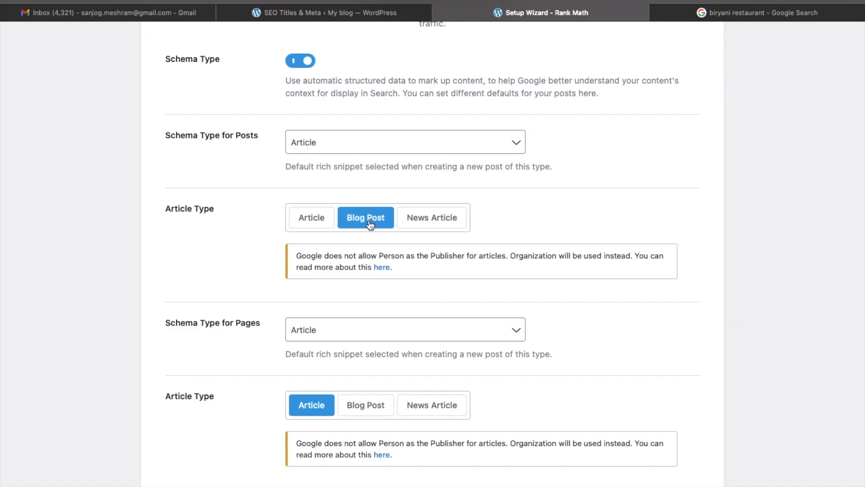
Step: Choose Article as the schema type for pages and set its article type to Blog Post
scroll(368, 224, "down", 3)
scroll(368, 221, "down", 2)
scroll(369, 220, "up", 3)
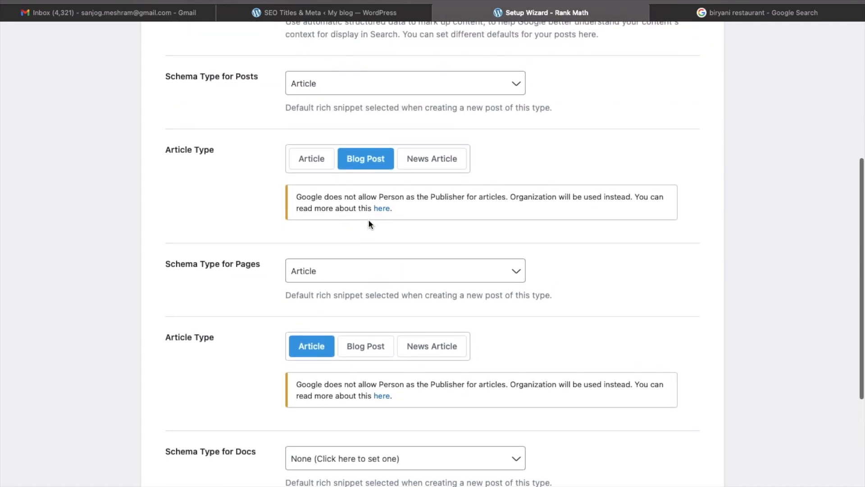
scroll(232, 175, "up", 2)
scroll(232, 177, "down", 4)
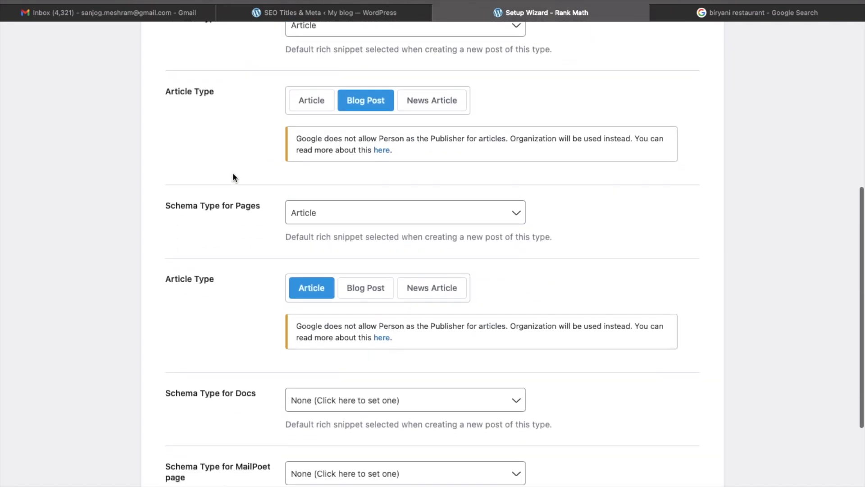
scroll(233, 177, "up", 5)
scroll(233, 177, "down", 4)
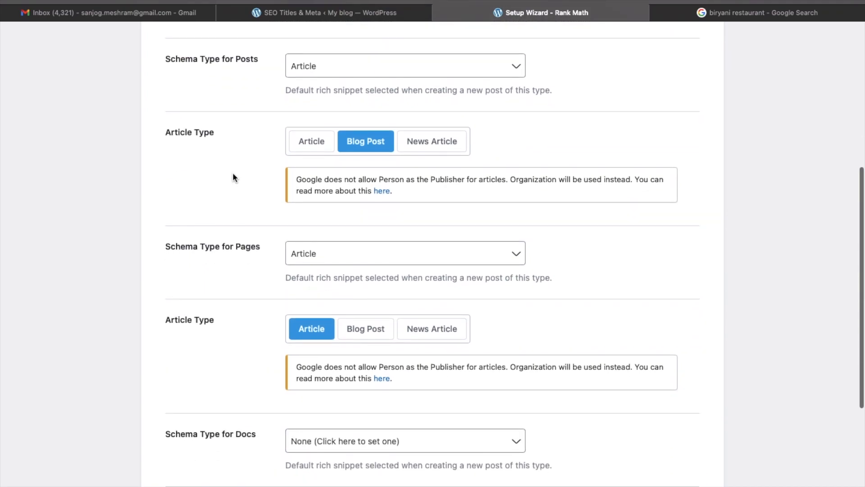
scroll(214, 263, "up", 2)
scroll(217, 265, "down", 3)
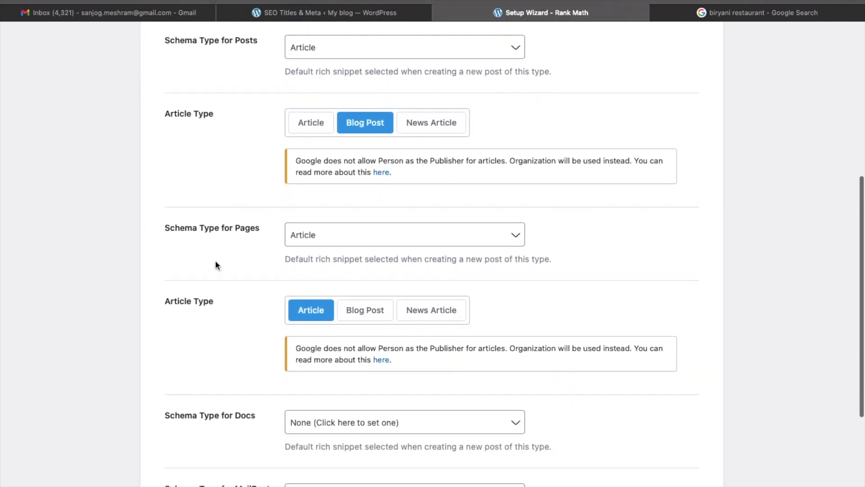
left_click(358, 225)
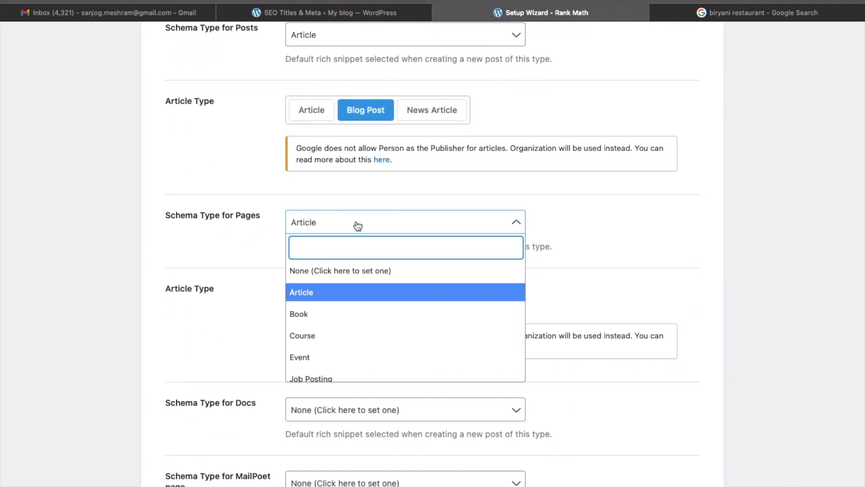
left_click(305, 294)
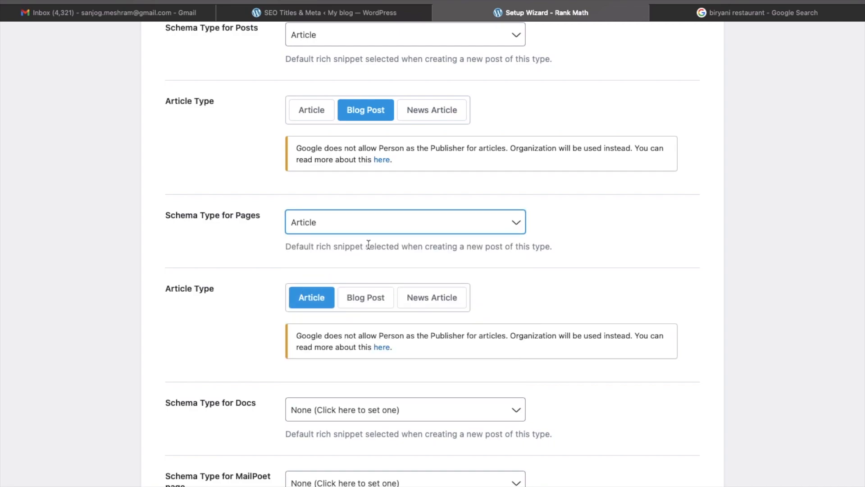
left_click(365, 298)
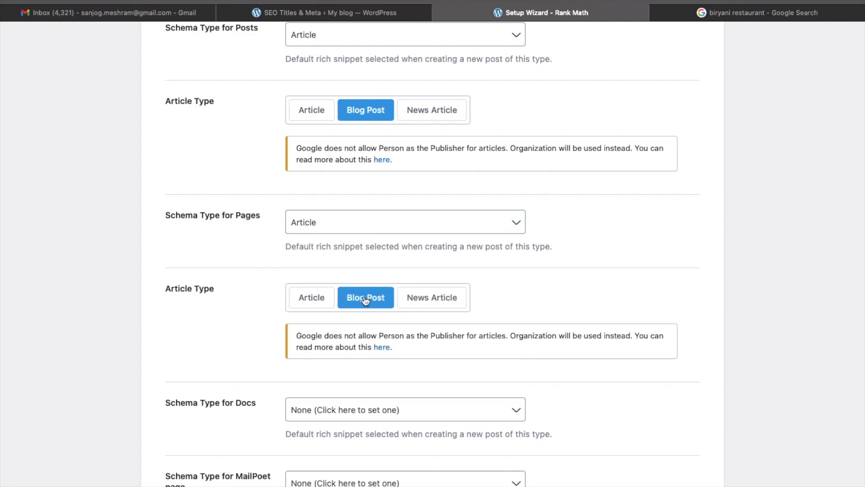
Step: Check the remaining schema defaults, keeping None for Docs and the MailPoet page, and save the schema markup settings
scroll(366, 299, "down", 2)
scroll(365, 300, "up", 5)
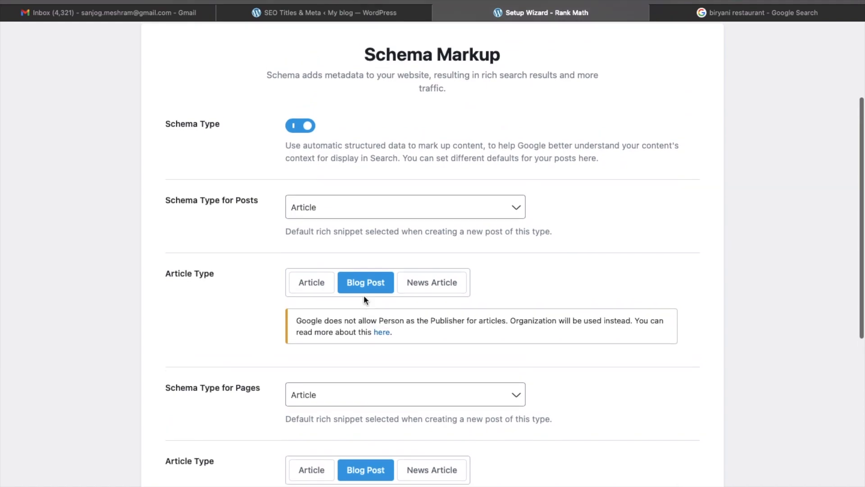
scroll(323, 272, "down", 7)
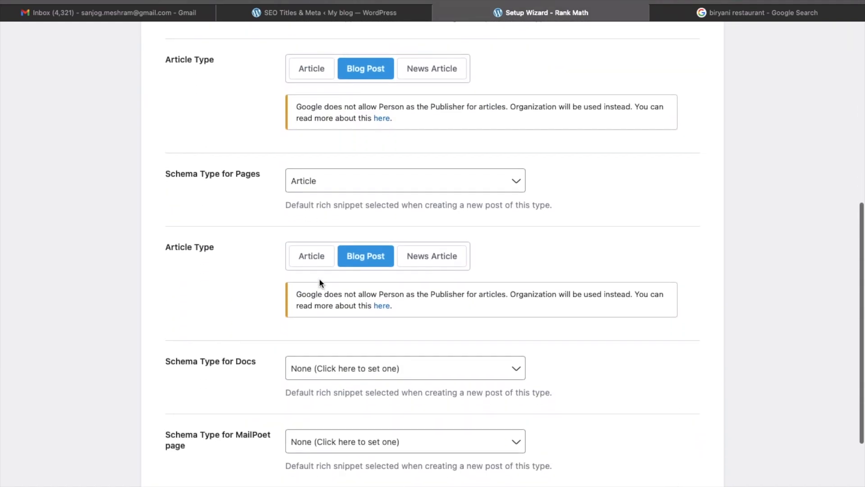
scroll(320, 283, "down", 2)
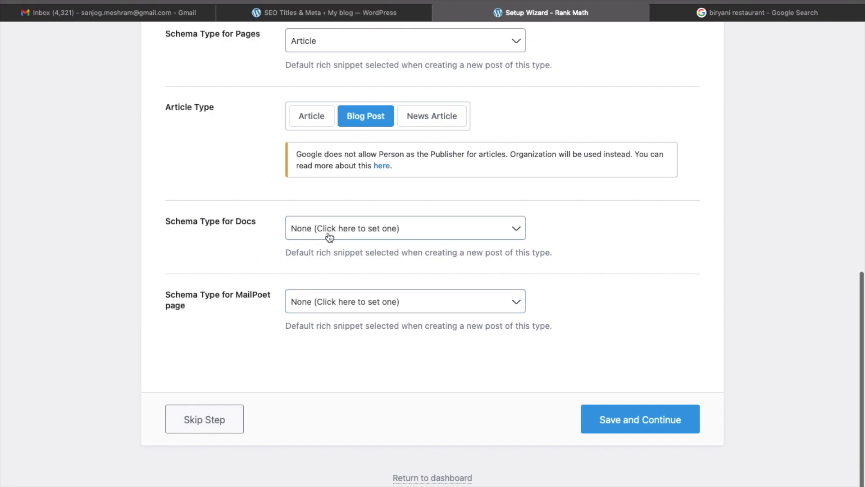
scroll(415, 143, "up", 1)
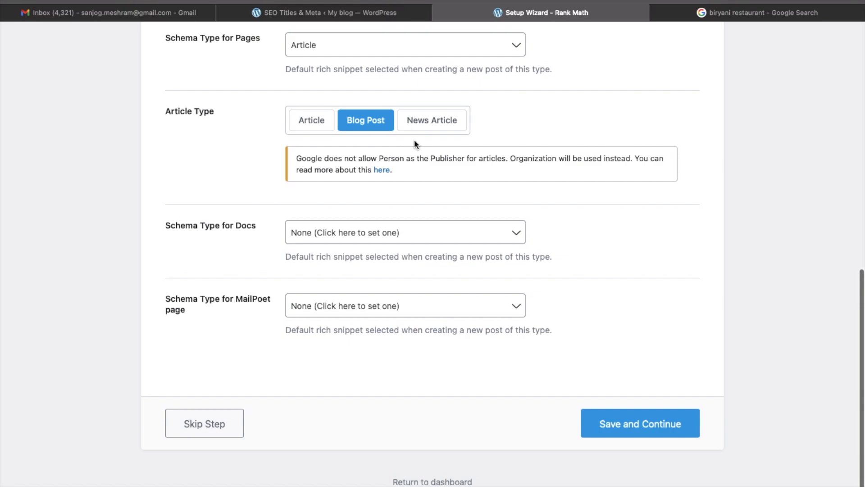
left_click(639, 417)
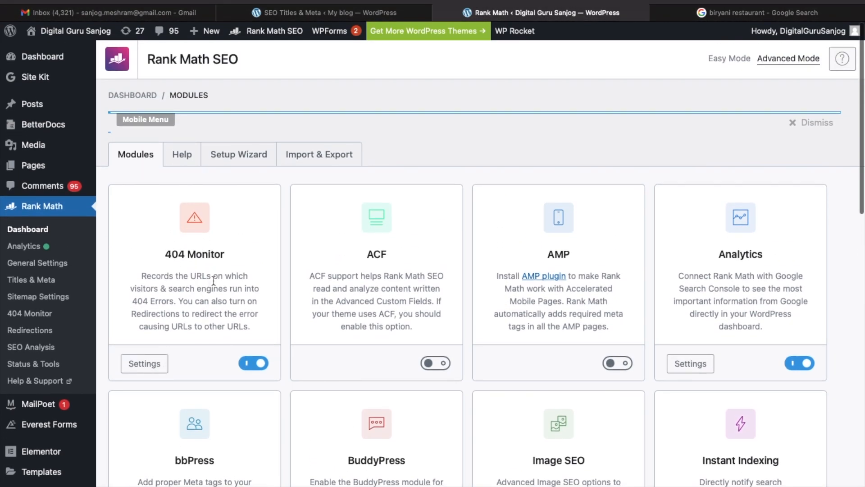
Step: Review the available Rank Math modules from 404 Monitor through WooCommerce, checking their descriptions and on/off states
scroll(201, 311, "down", 2)
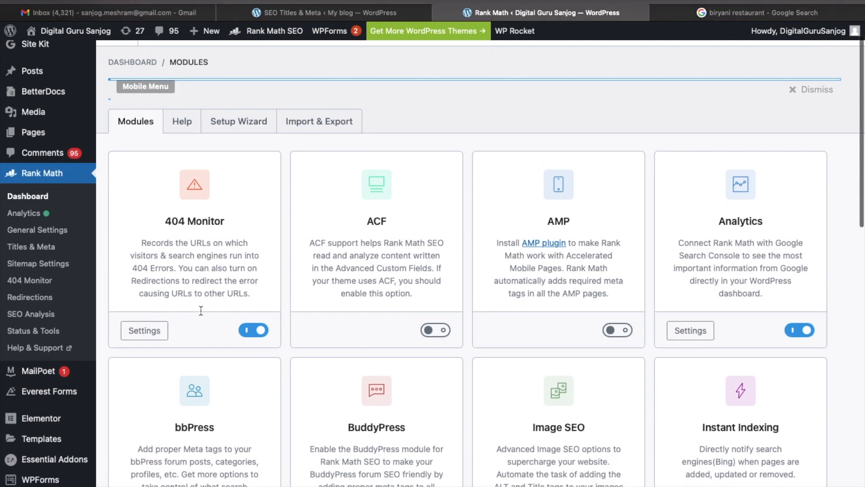
scroll(200, 309, "down", 4)
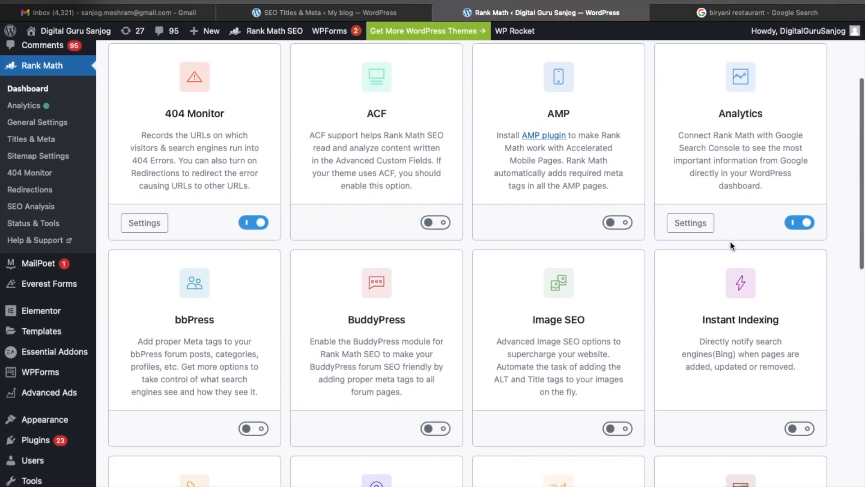
scroll(687, 249, "down", 7)
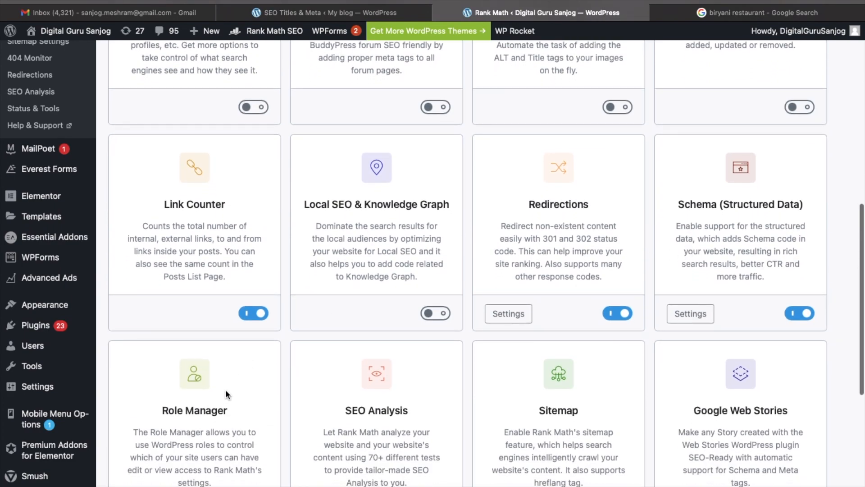
scroll(223, 399, "down", 3)
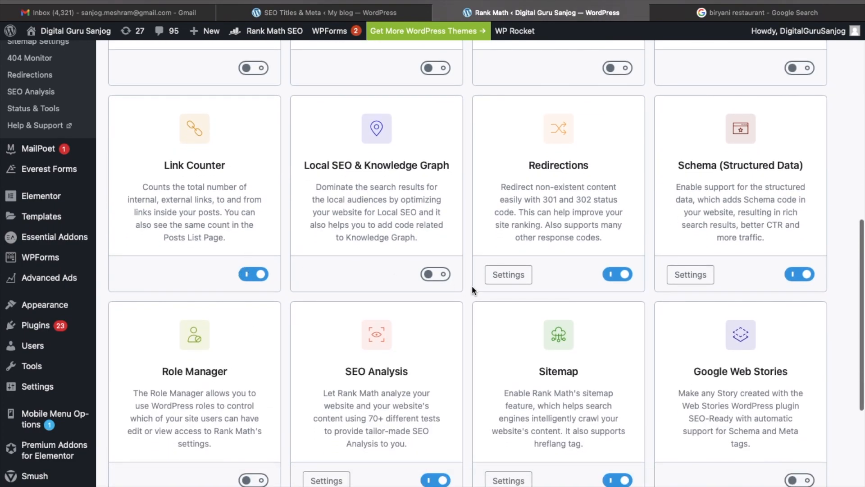
scroll(599, 291, "down", 5)
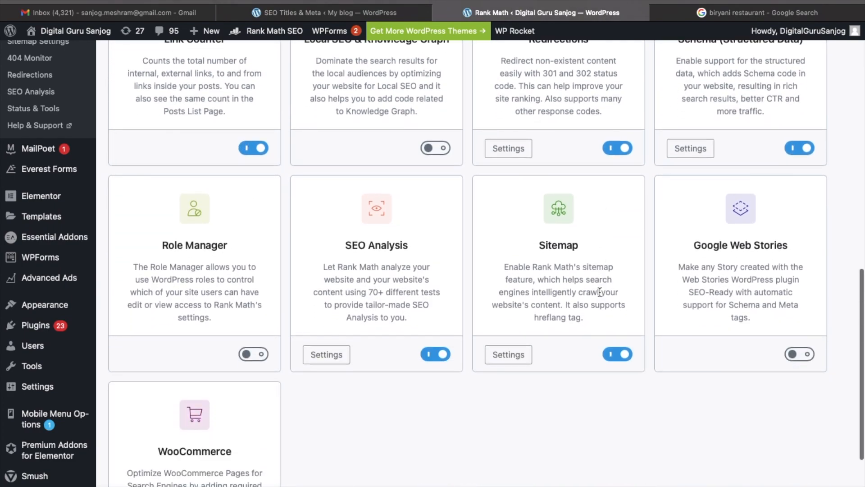
scroll(599, 290, "up", 4)
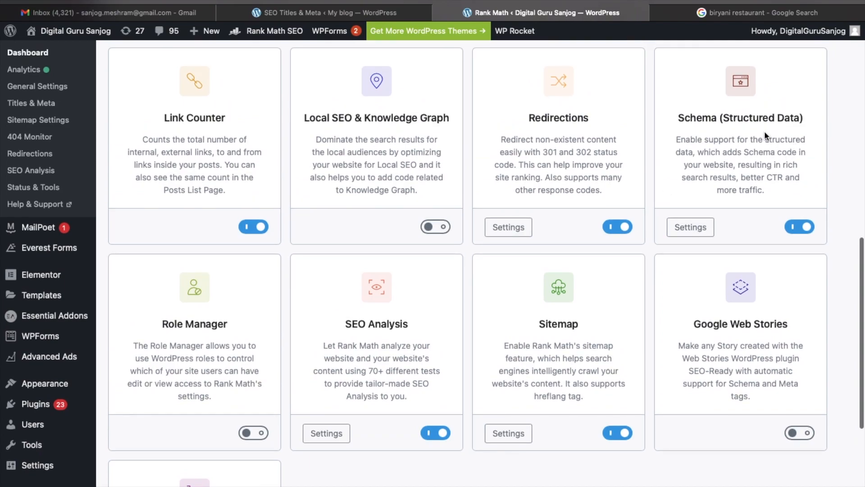
scroll(723, 212, "down", 3)
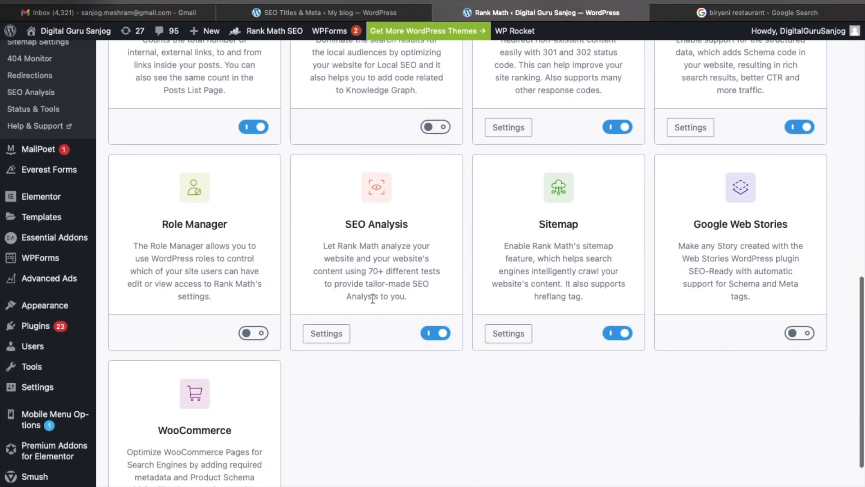
scroll(369, 307, "down", 3)
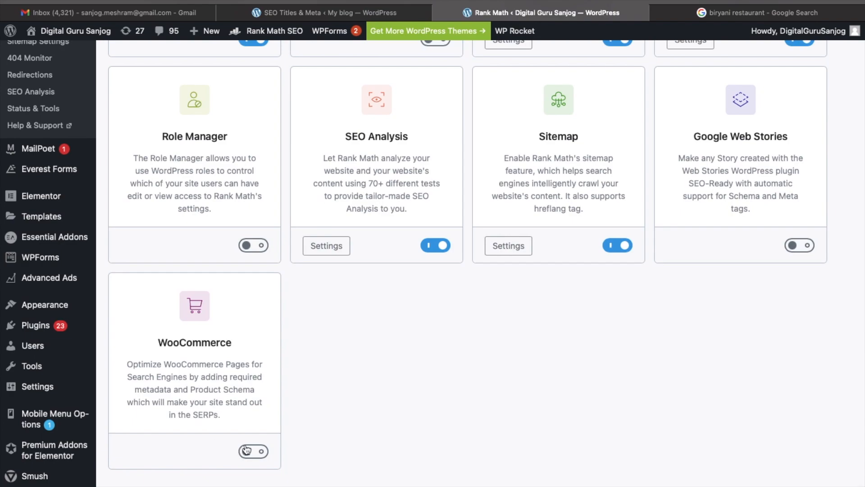
scroll(264, 421, "up", 10)
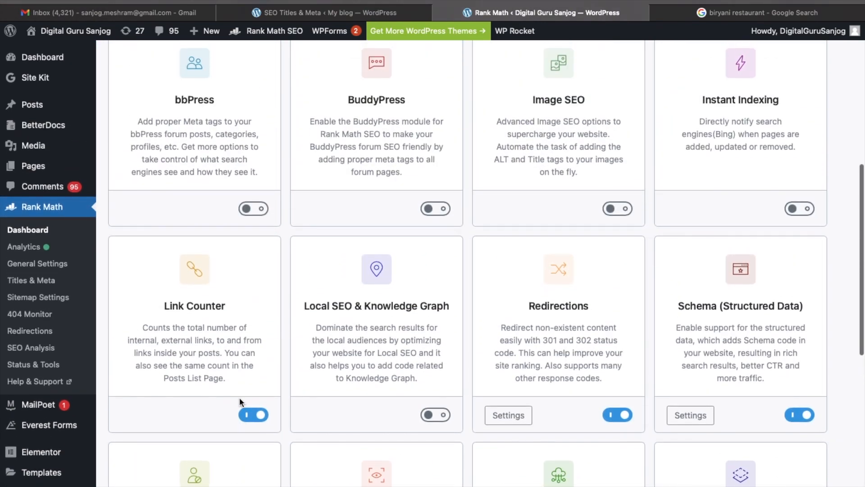
scroll(239, 403, "up", 5)
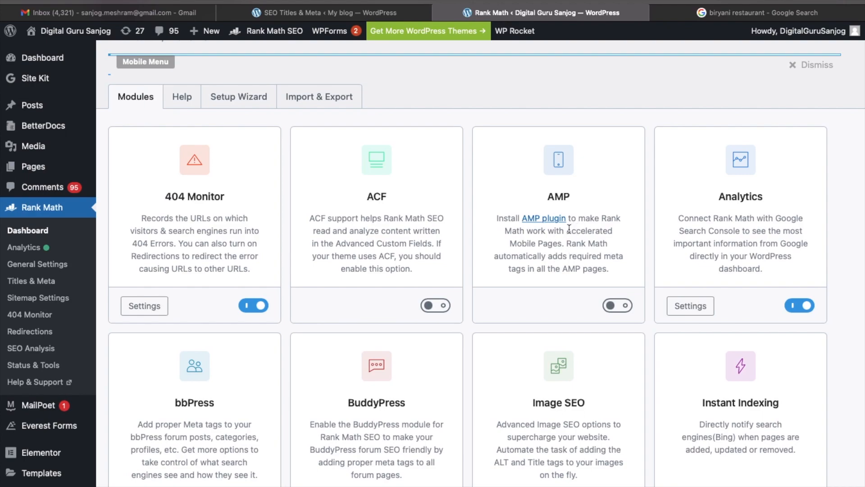
Step: Enable the AMP module in Rank Math
left_click_drag(564, 244, 566, 231)
left_click(610, 307)
scroll(576, 273, "up", 3)
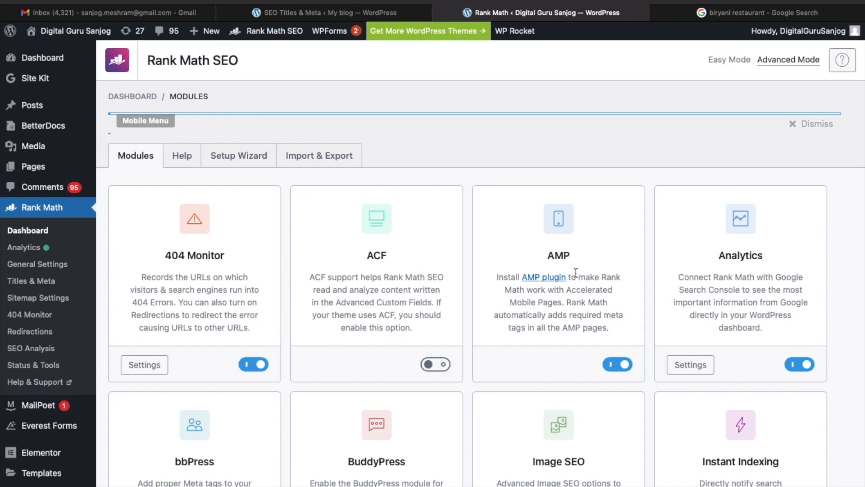
scroll(576, 272, "down", 3)
scroll(315, 247, "up", 1)
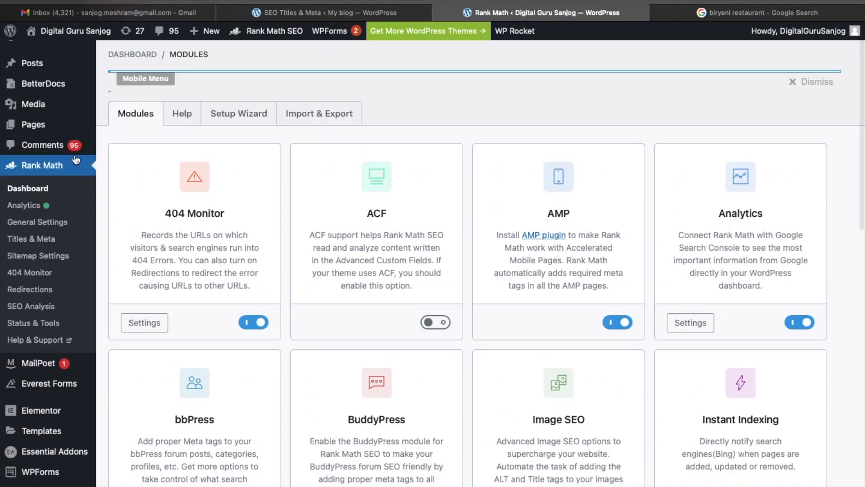
Step: Open Rank Math's Analytics page and look over the optimization, search and keyword overview
left_click(30, 206)
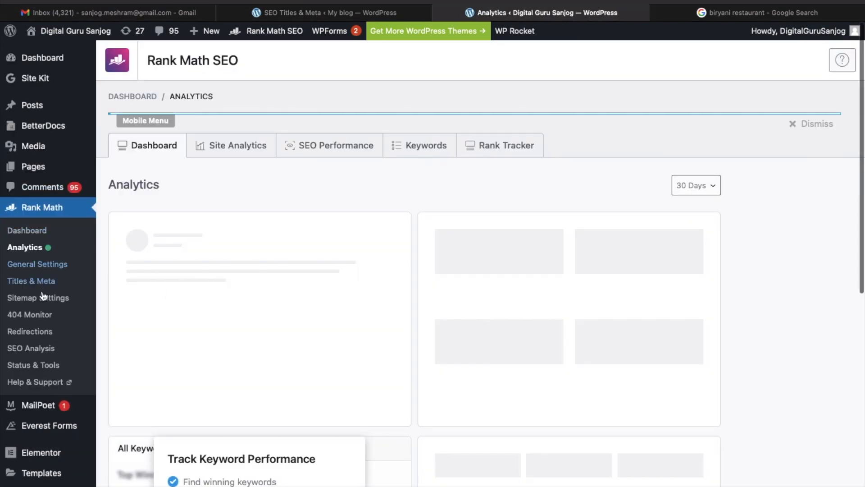
scroll(141, 349, "down", 3)
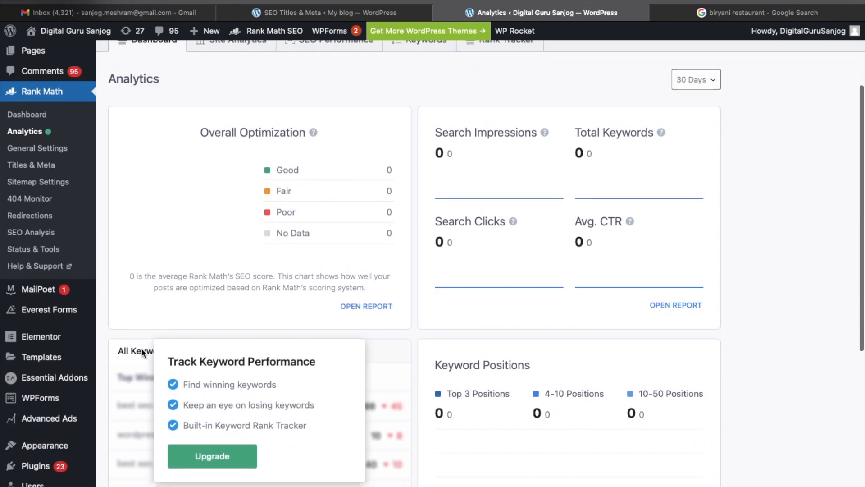
scroll(142, 347, "up", 1)
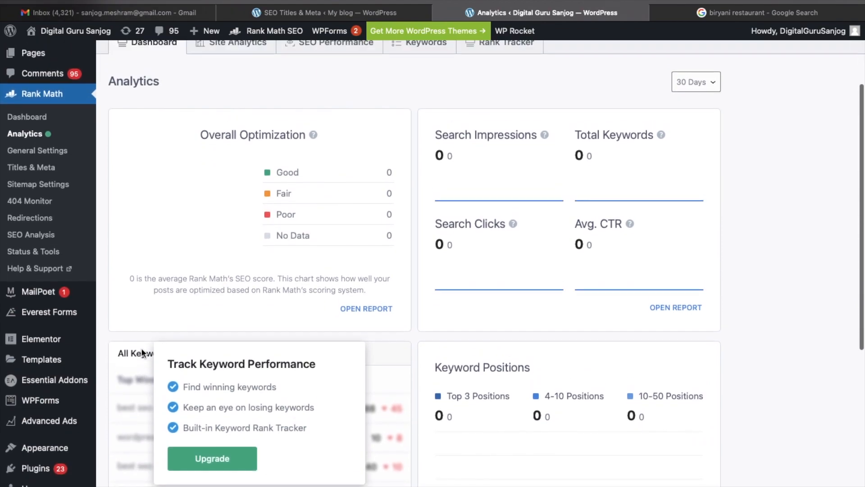
Step: Open Rank Math's General Settings and enable Strip Category Base in the link settings
left_click(52, 153)
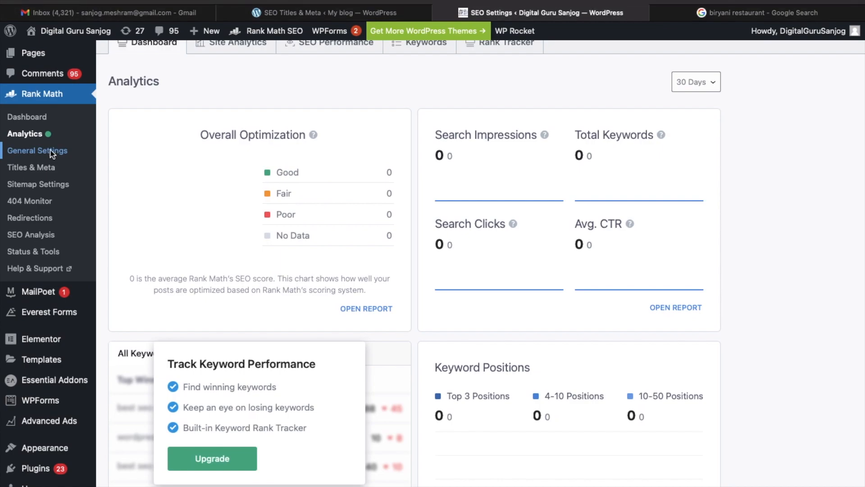
scroll(294, 340, "down", 2)
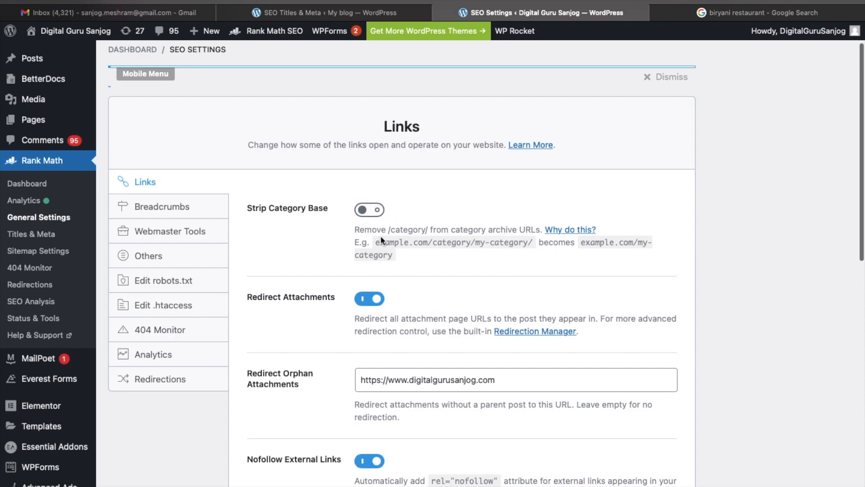
left_click(363, 211)
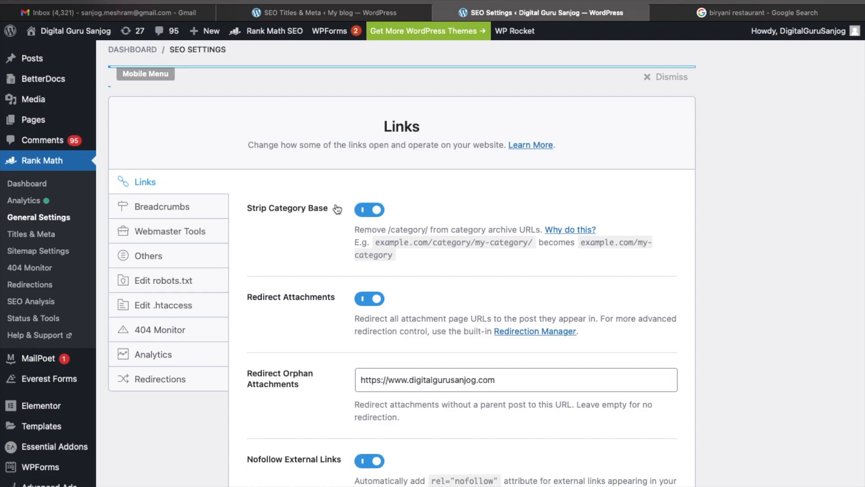
left_click(361, 211)
left_click(359, 211)
Step: Check the attachment redirect and external link options, and enable Nofollow Image File Links
scroll(382, 242, "down", 3)
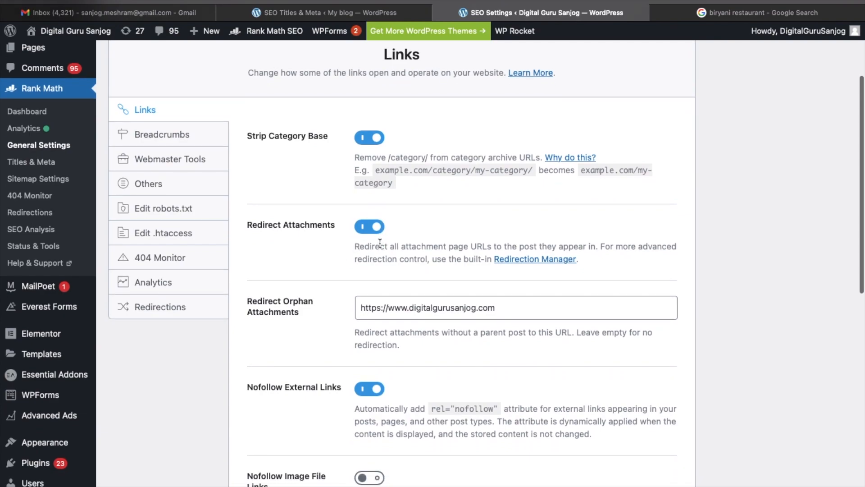
scroll(310, 266, "down", 3)
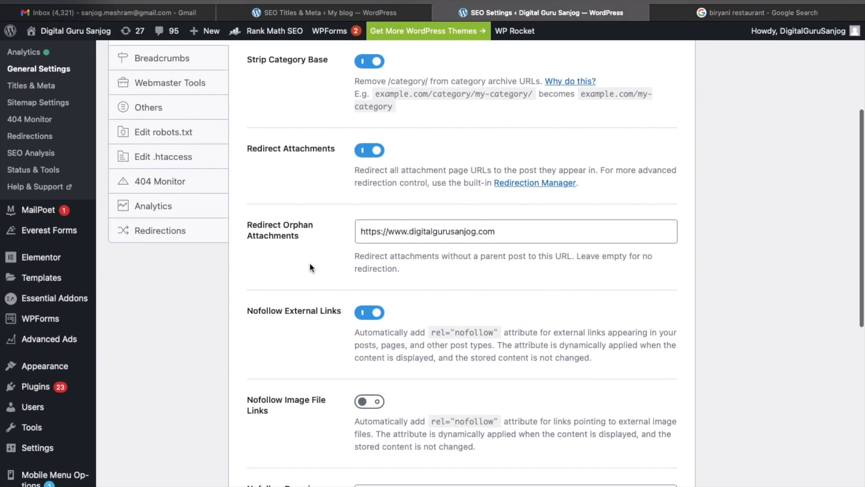
scroll(307, 245, "down", 3)
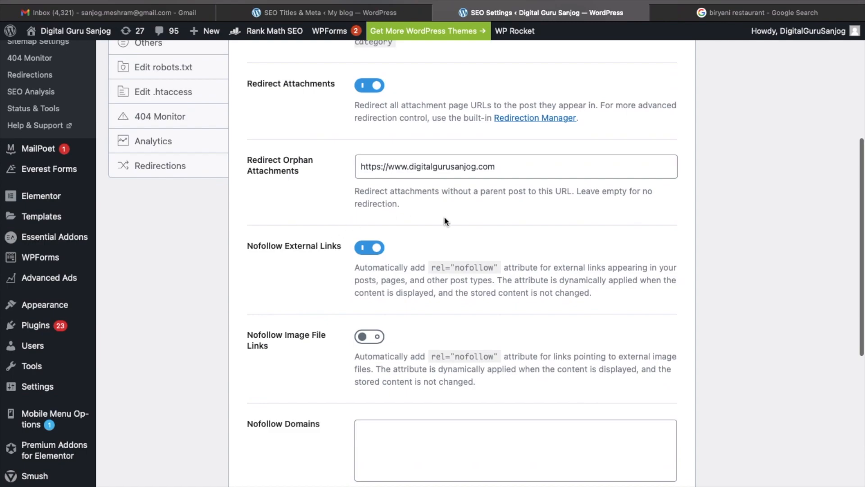
scroll(448, 248, "down", 2)
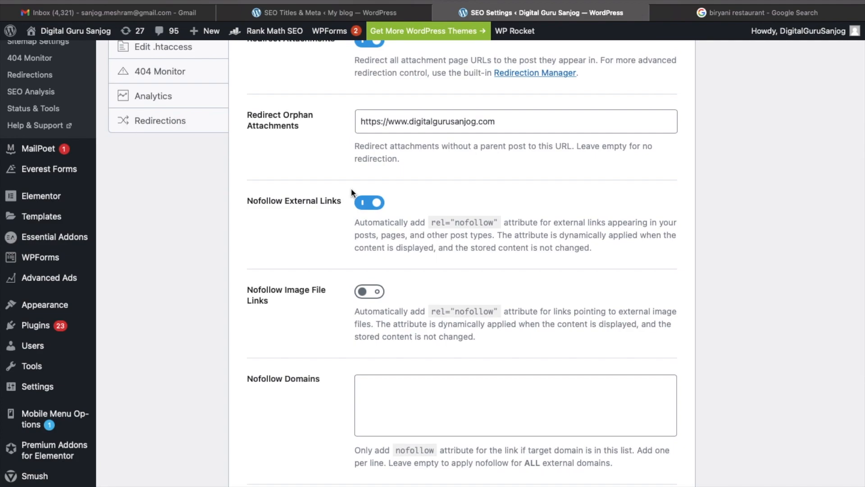
scroll(350, 188, "up", 1)
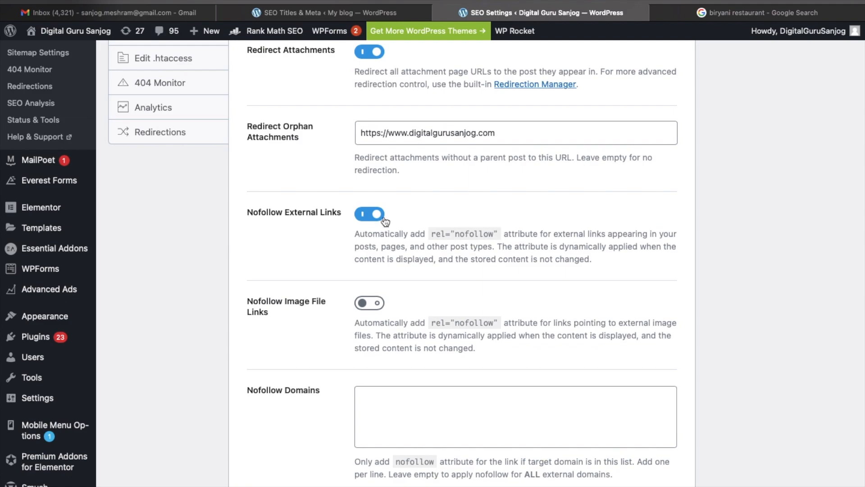
scroll(283, 343, "down", 2)
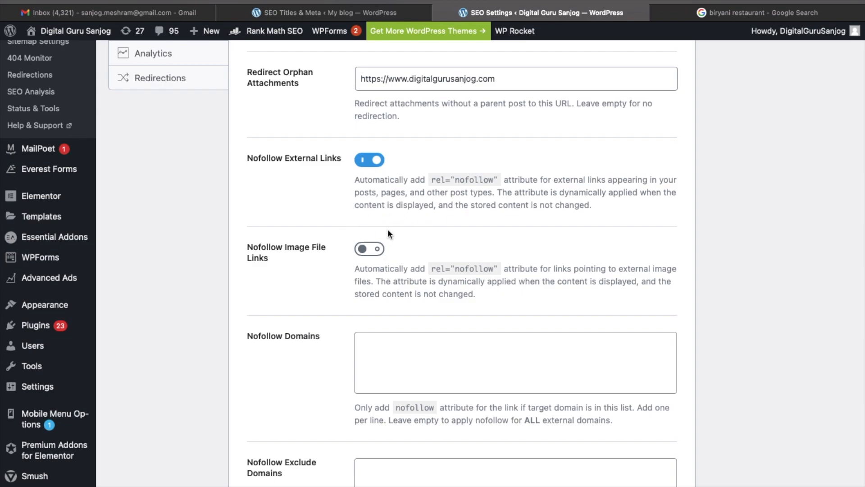
left_click(363, 248)
scroll(339, 282, "down", 3)
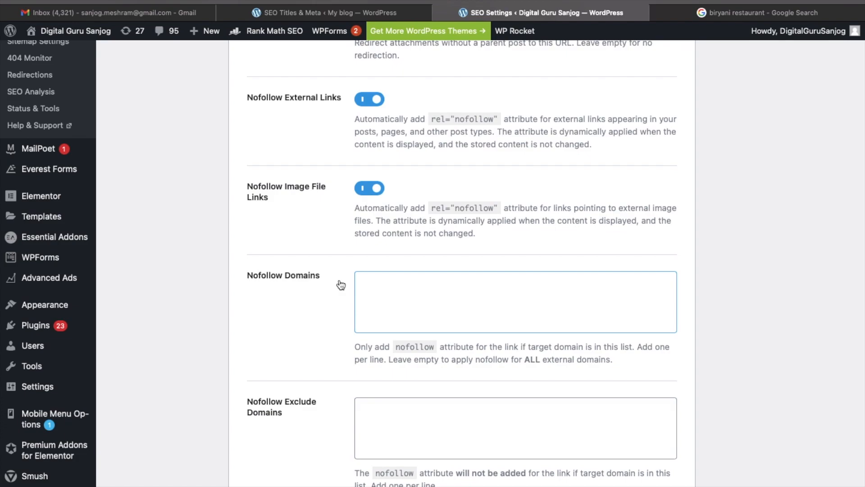
scroll(341, 284, "down", 4)
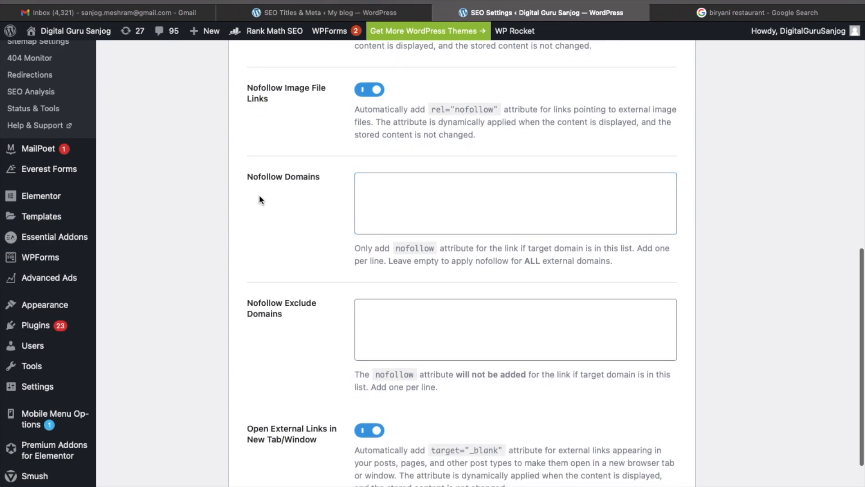
left_click(378, 187)
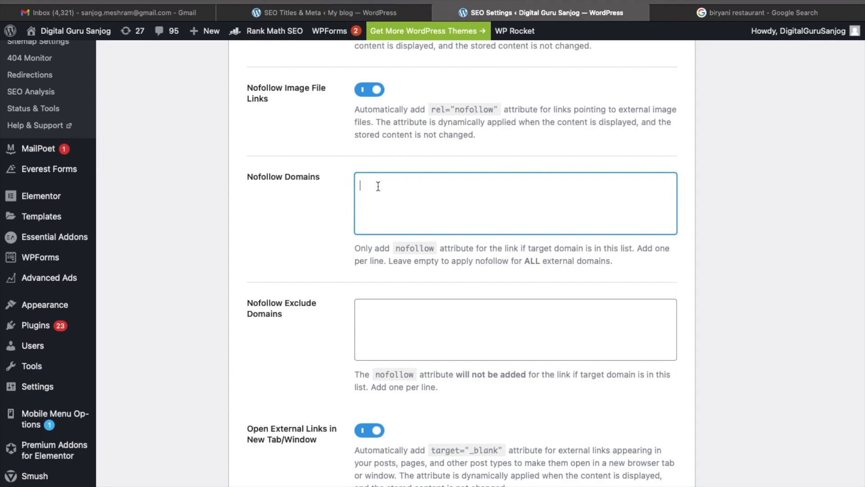
scroll(378, 186, "down", 1)
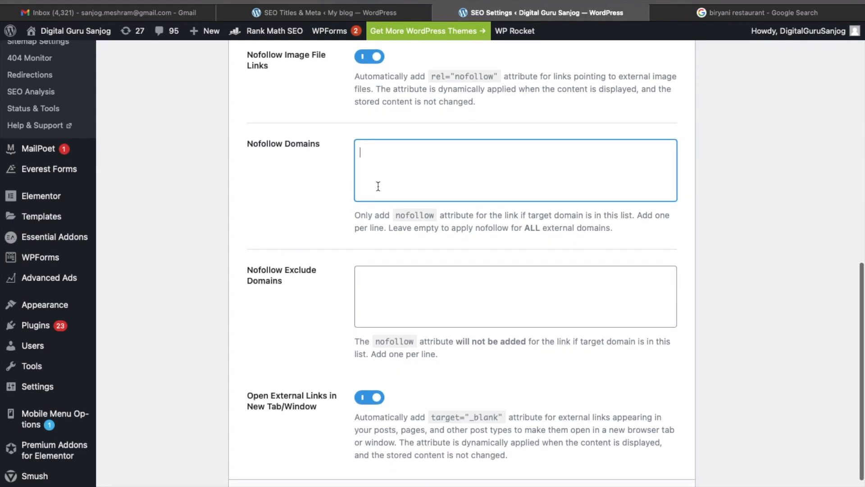
scroll(378, 186, "down", 2)
left_click(384, 241)
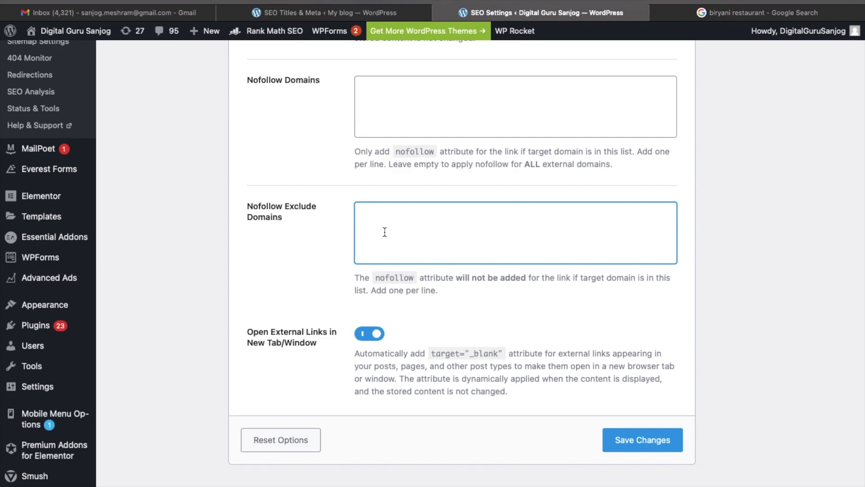
type("www.cardiotofitness.com")
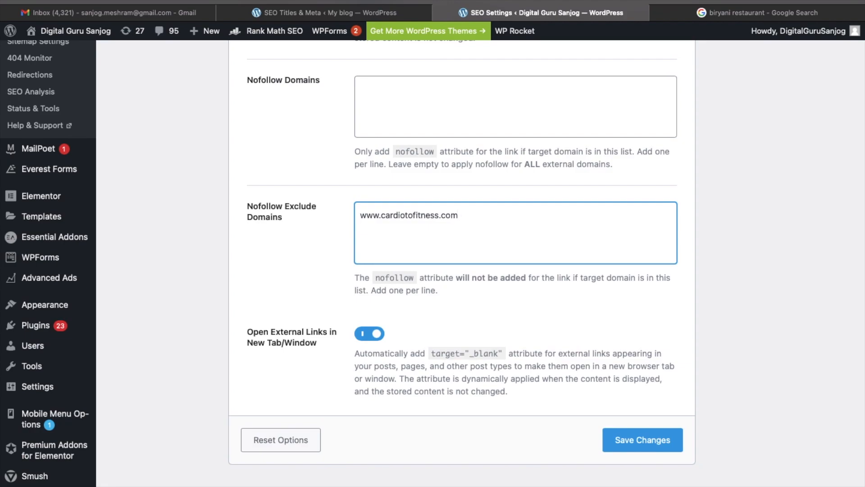
left_click(636, 443)
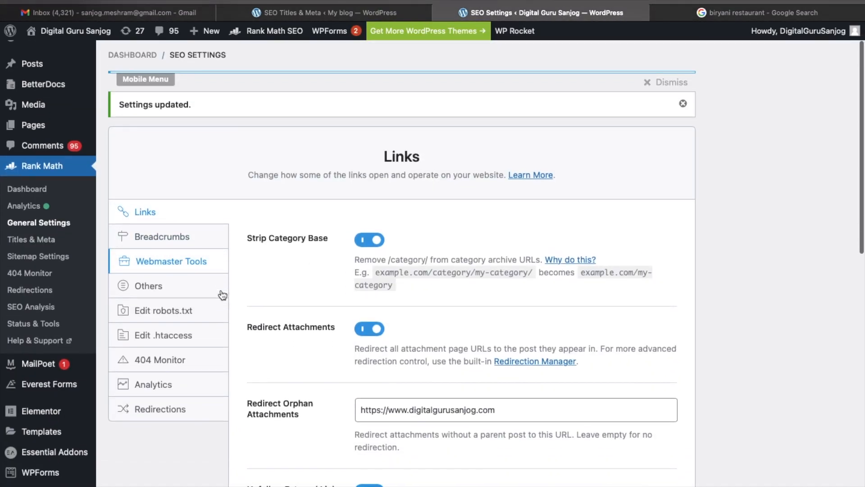
Step: Look over the Breadcrumbs settings and the Webmaster Tools verification fields
left_click(167, 242)
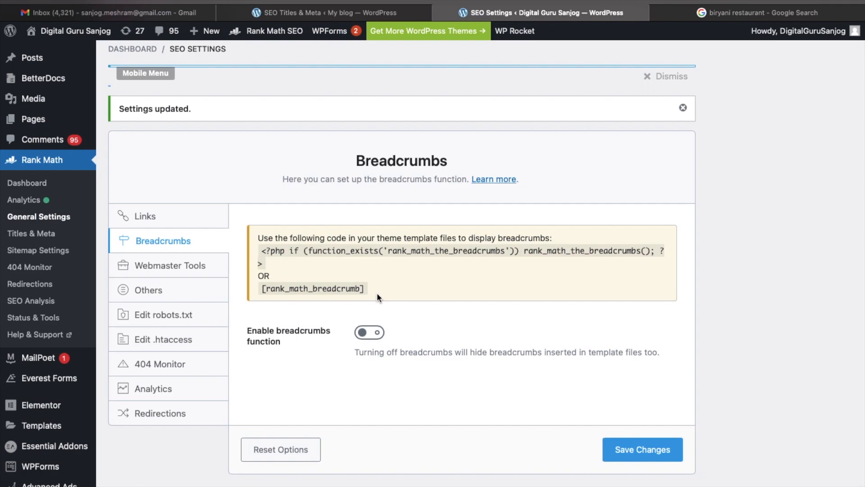
scroll(485, 301, "down", 2)
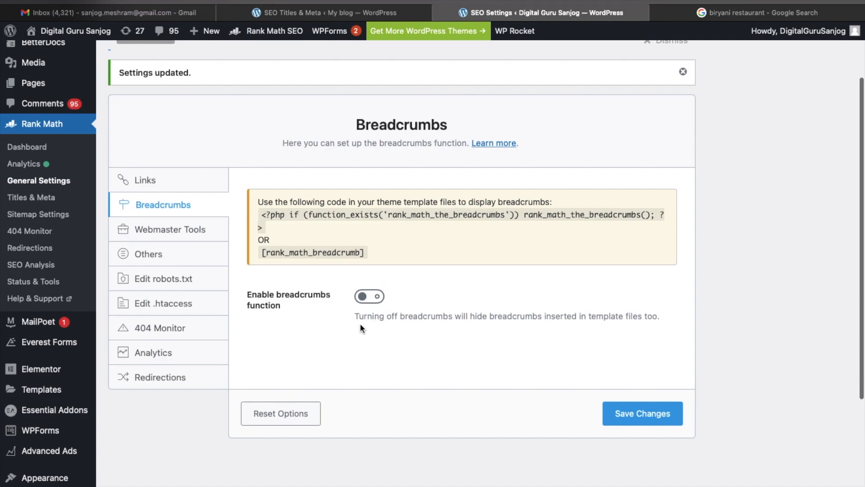
left_click(178, 234)
scroll(261, 262, "down", 1)
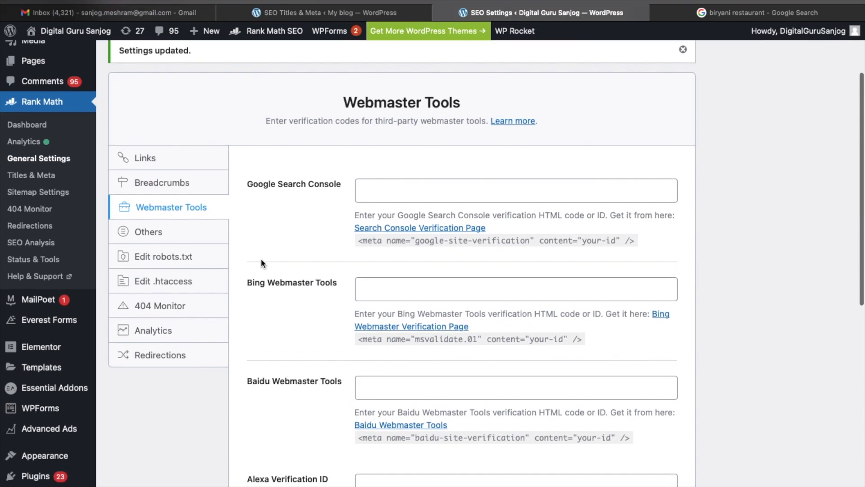
scroll(260, 263, "up", 1)
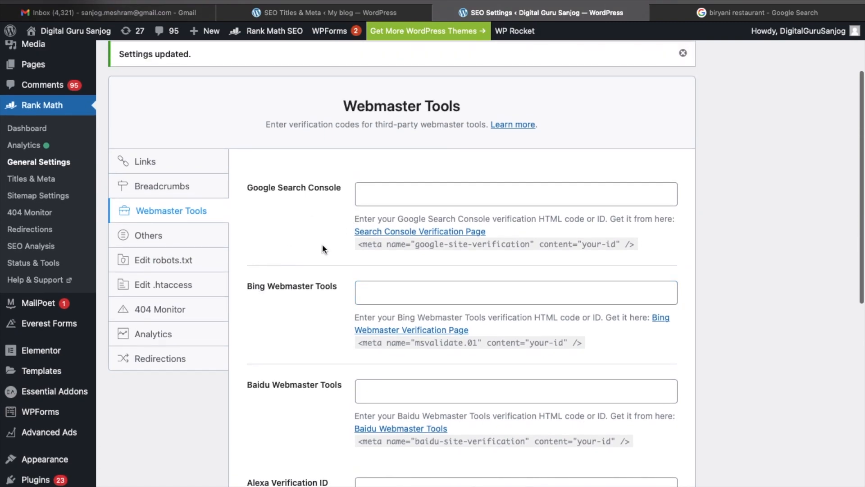
Step: Read through all the Webmaster Tools verification fields, from Google Search Console down to Norton Safe Web
scroll(323, 244, "down", 3)
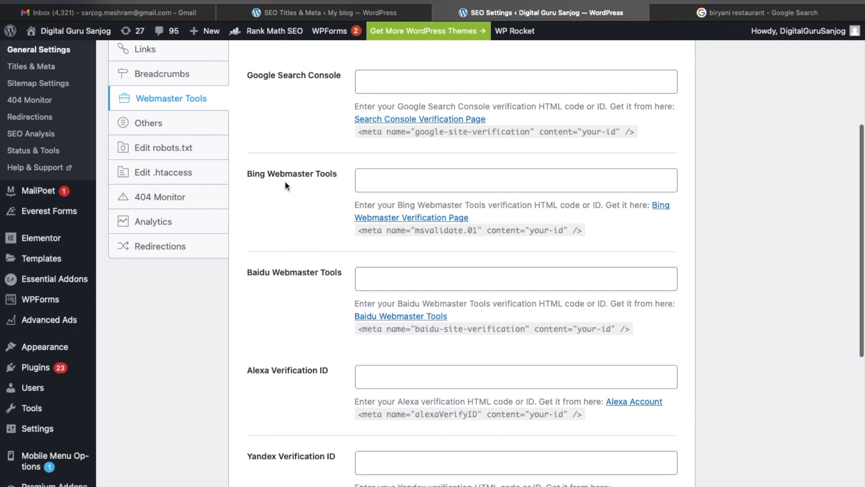
scroll(288, 218, "down", 2)
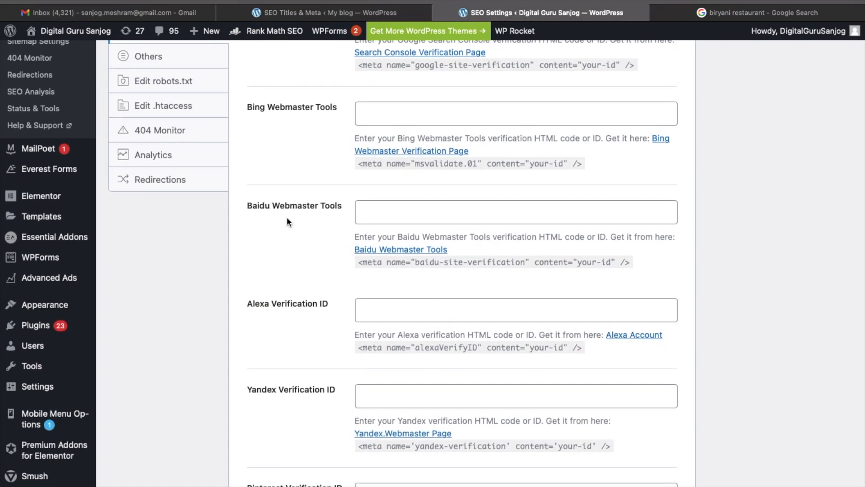
scroll(287, 217, "down", 8)
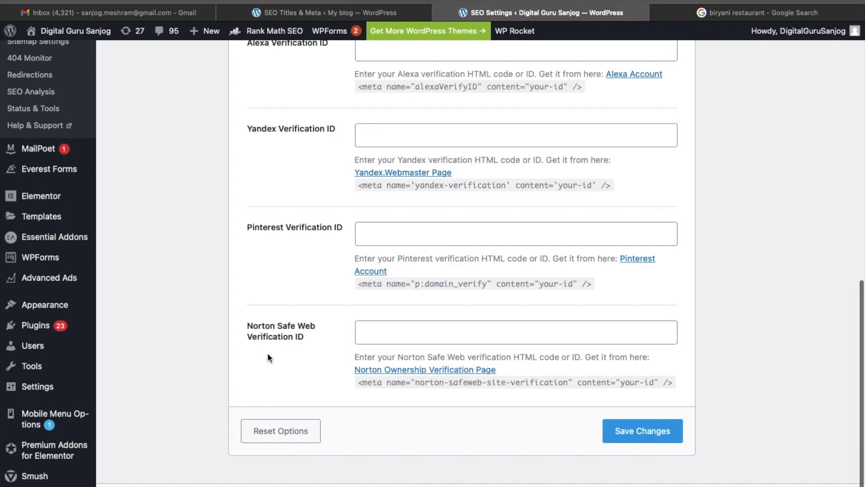
scroll(274, 351, "up", 9)
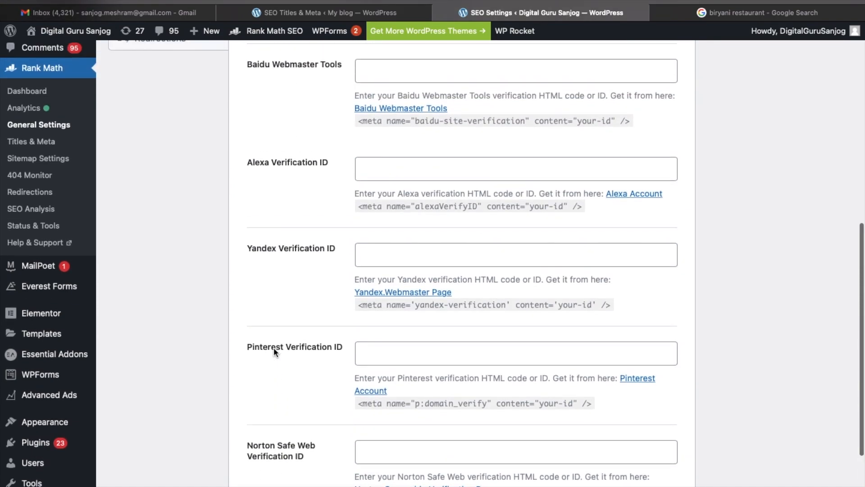
scroll(274, 347, "up", 2)
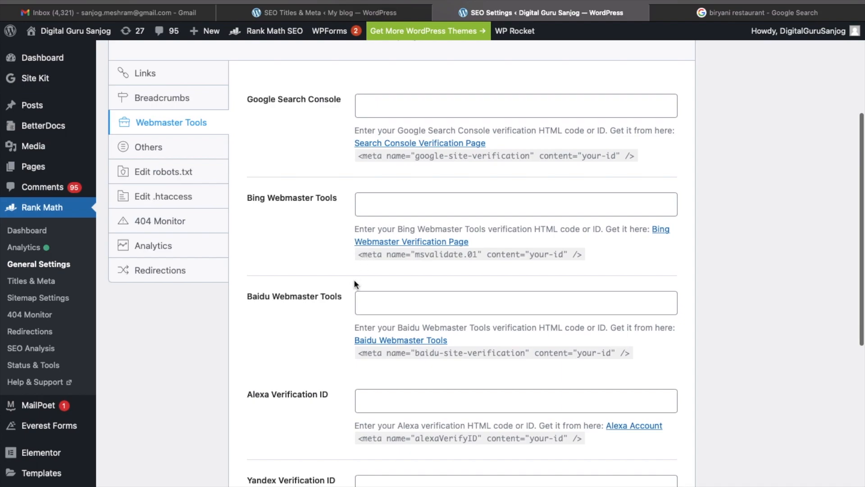
scroll(354, 283, "up", 3)
scroll(354, 283, "up", 1)
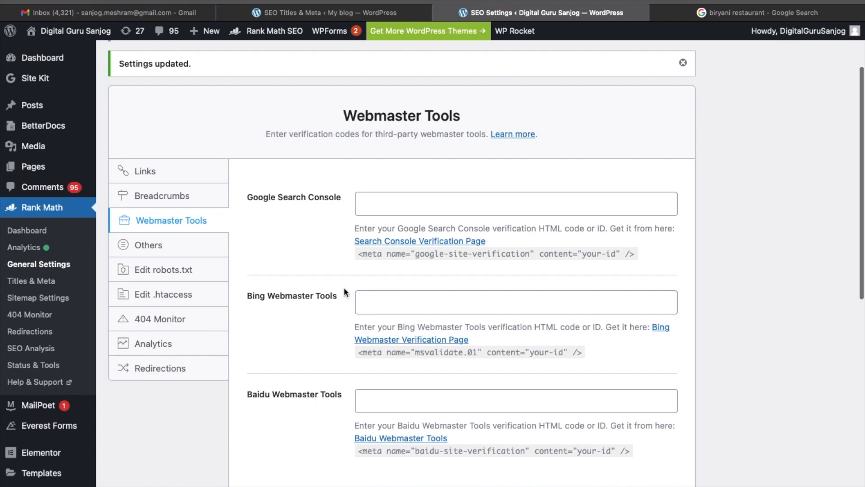
scroll(344, 288, "down", 2)
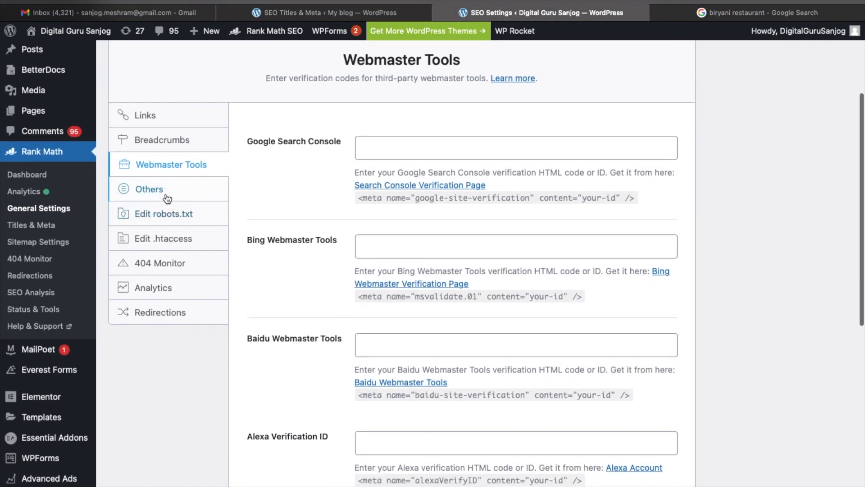
Step: Review the Others settings, including the Show SEO Score to Visitors options and the RSS content fields, leaving the score badge disabled
left_click(161, 191)
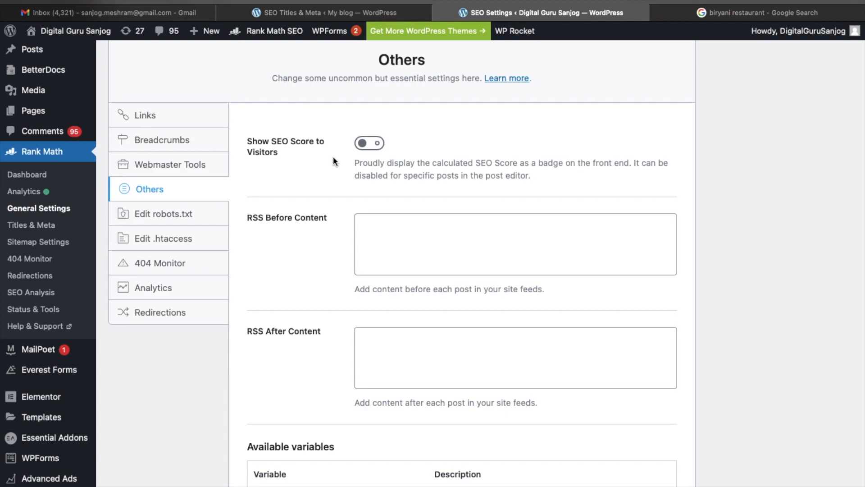
left_click(369, 143)
scroll(319, 242, "down", 2)
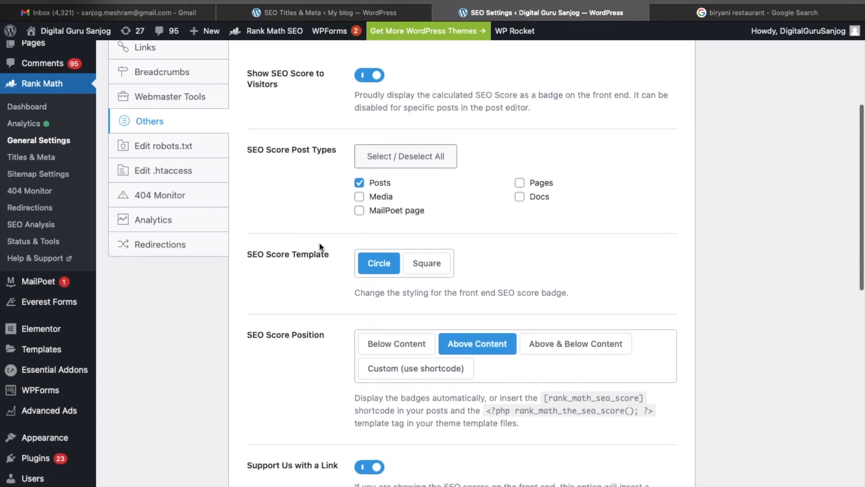
left_click(370, 104)
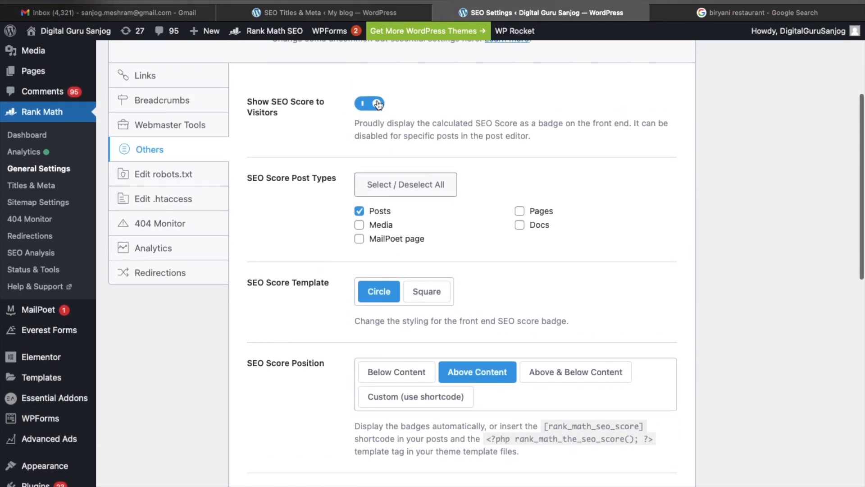
scroll(332, 302, "down", 5)
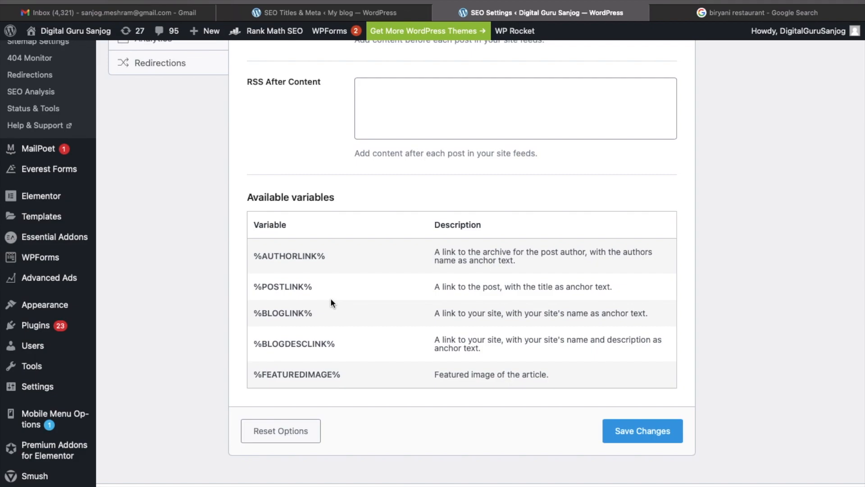
scroll(331, 298, "up", 7)
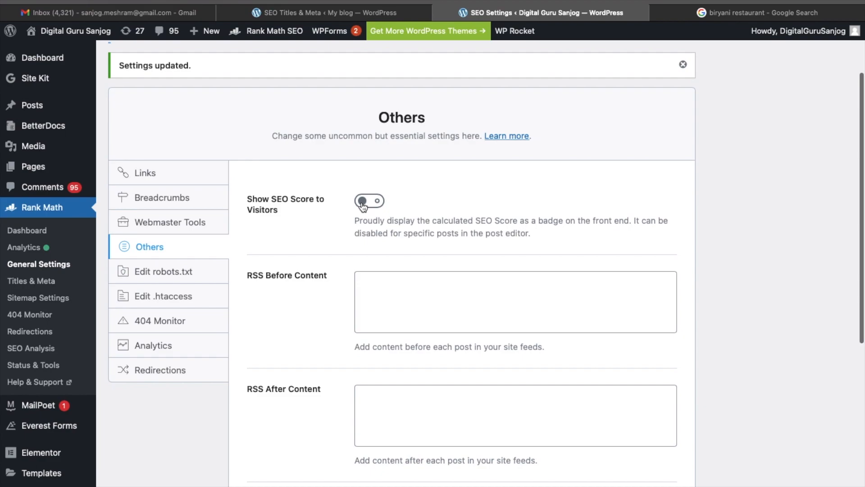
left_click(373, 202)
left_click(374, 202)
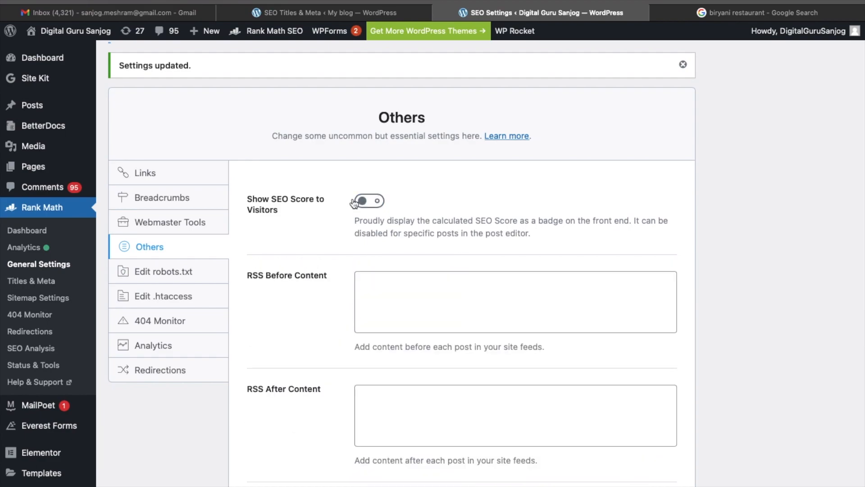
scroll(304, 310, "down", 5)
scroll(306, 312, "down", 2)
scroll(271, 279, "up", 6)
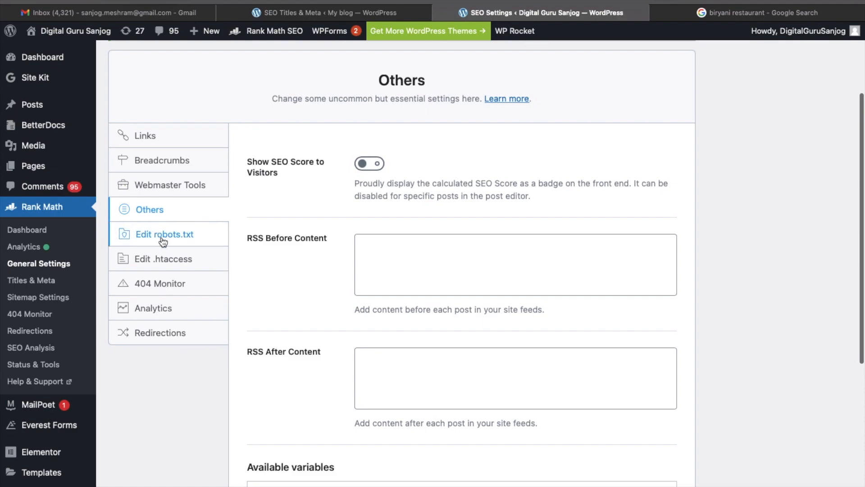
Step: Open the robots.txt editor and examine its User-agent, Disallow and Allow rules
left_click(163, 235)
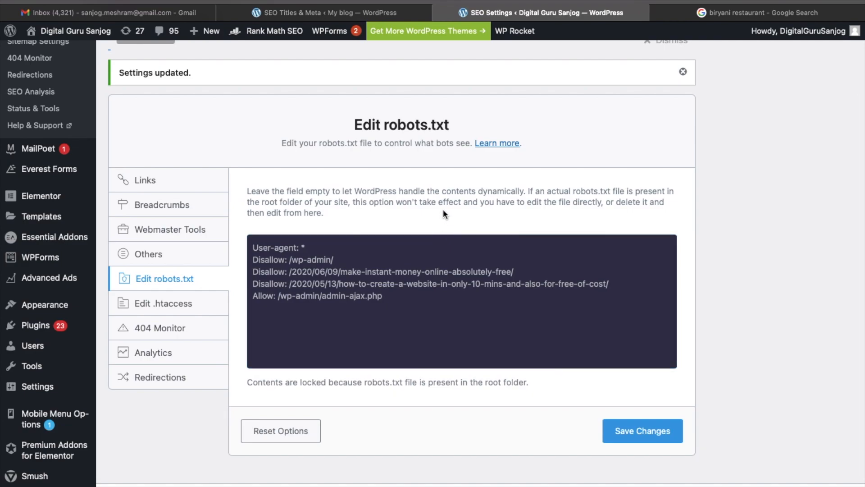
left_click_drag(397, 305, 245, 235)
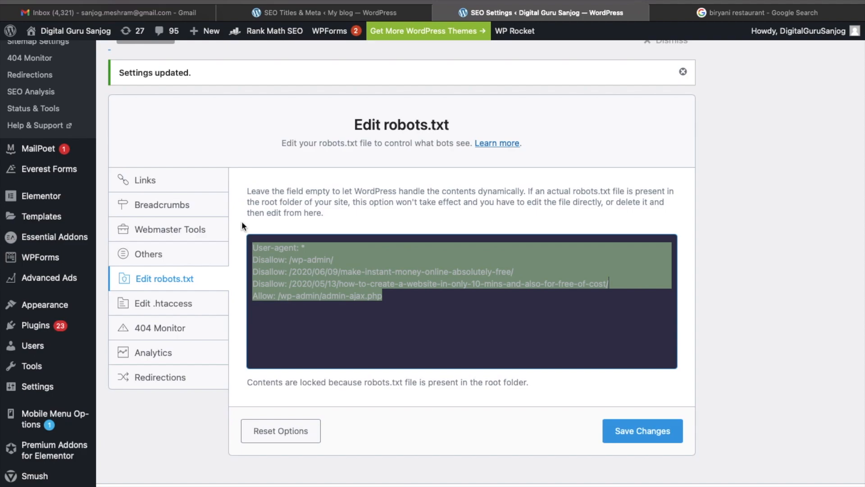
left_click(236, 193)
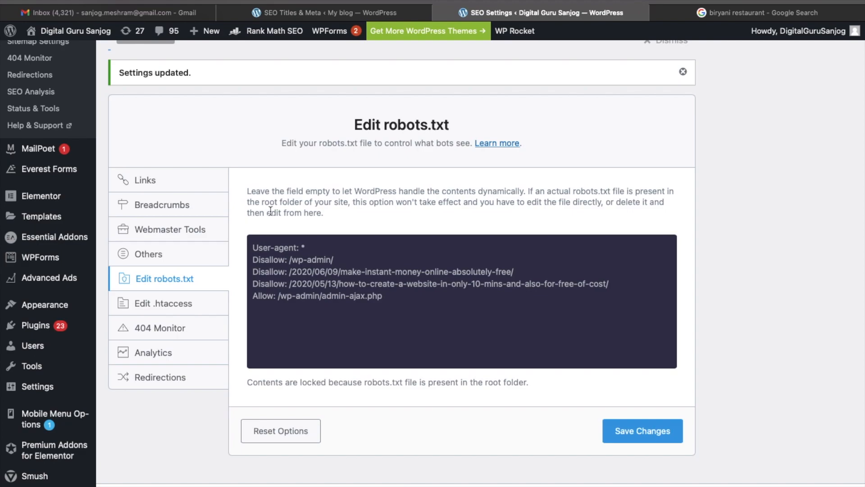
left_click_drag(388, 301, 250, 246)
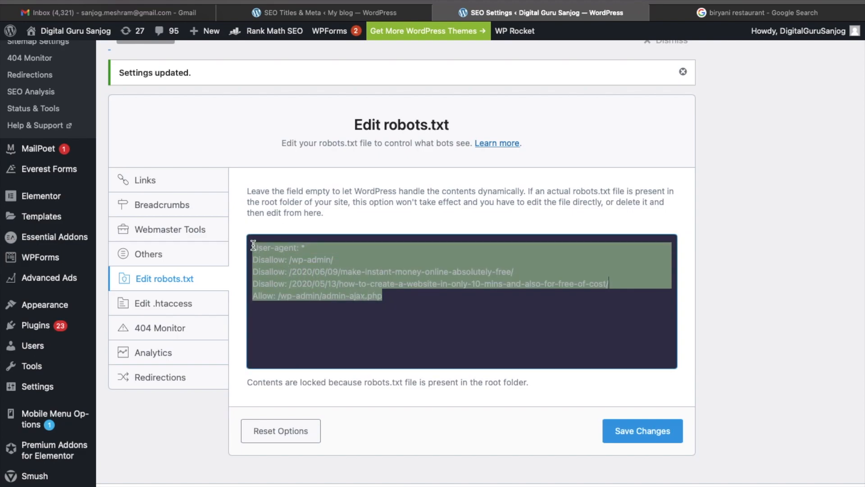
left_click(239, 220)
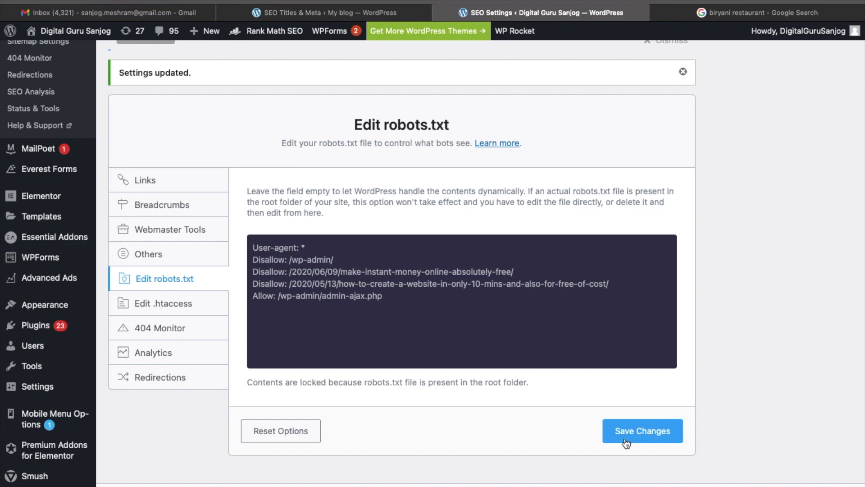
left_click(376, 324)
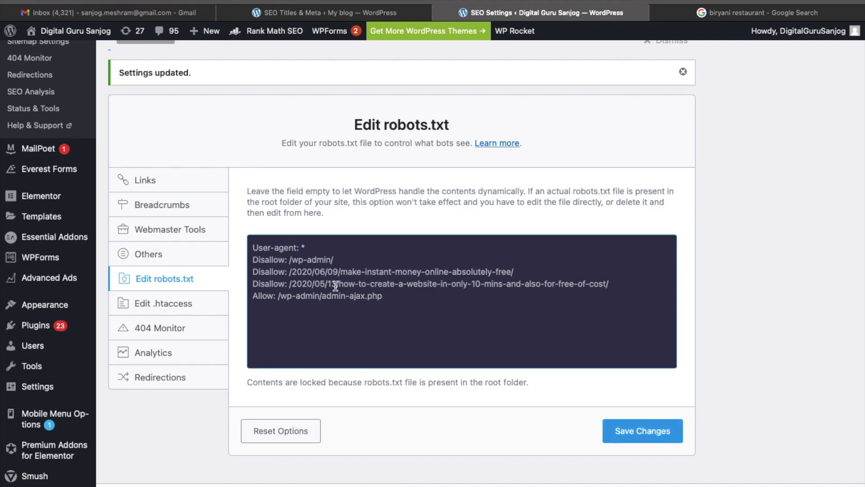
Step: Open the .htaccess editor and read through the file's contents to the end without editing it
left_click(172, 309)
scroll(261, 351, "down", 5)
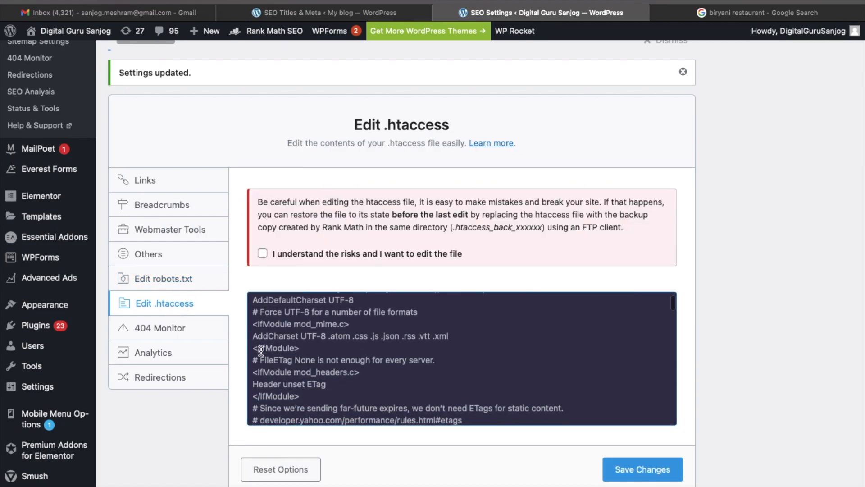
scroll(260, 351, "down", 1)
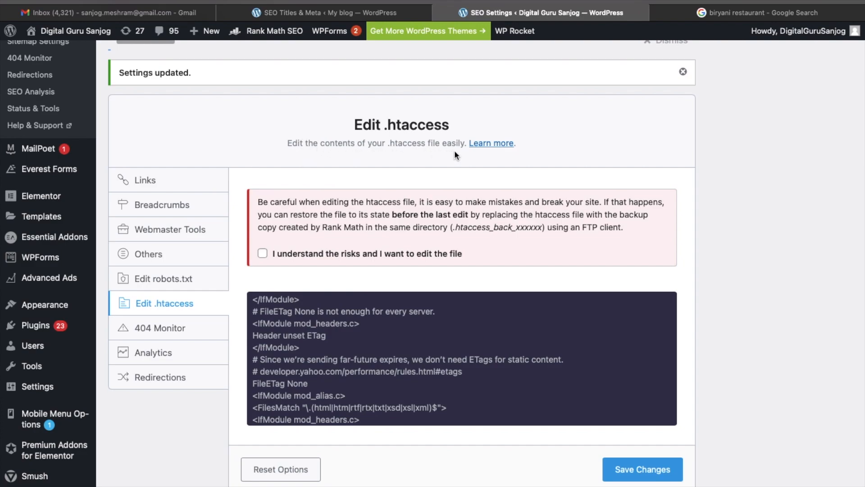
scroll(253, 304, "down", 3)
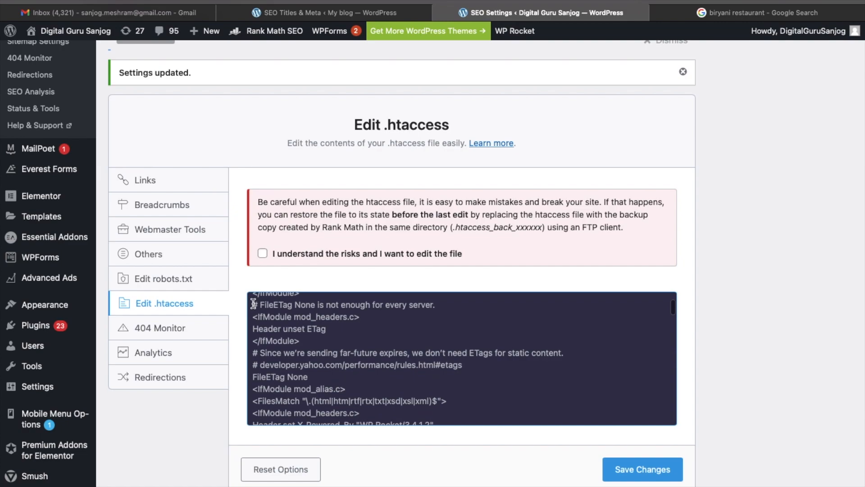
scroll(254, 304, "down", 15)
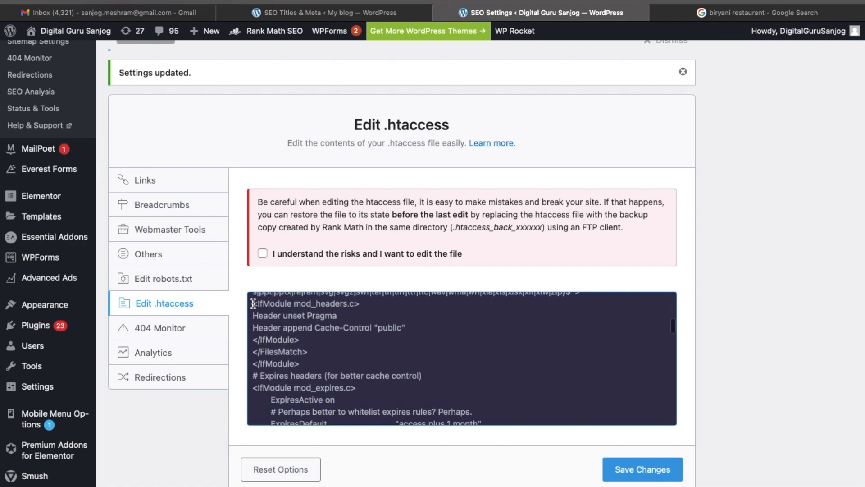
scroll(253, 304, "down", 20)
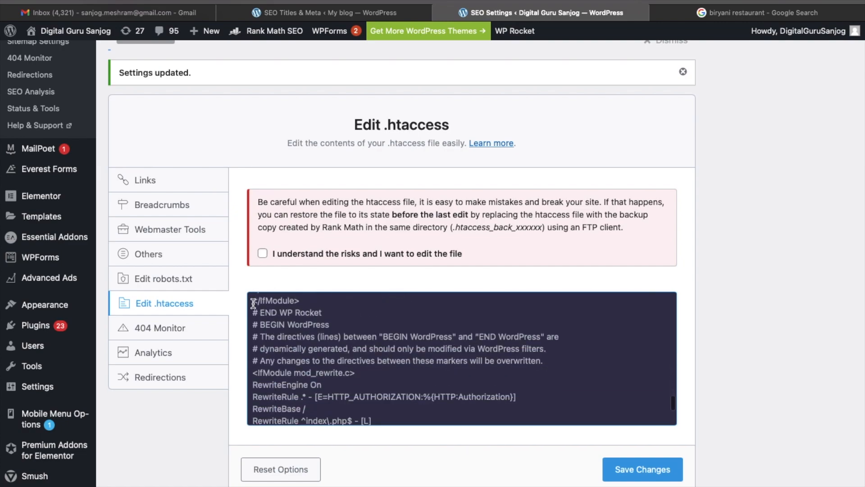
scroll(253, 303, "down", 2)
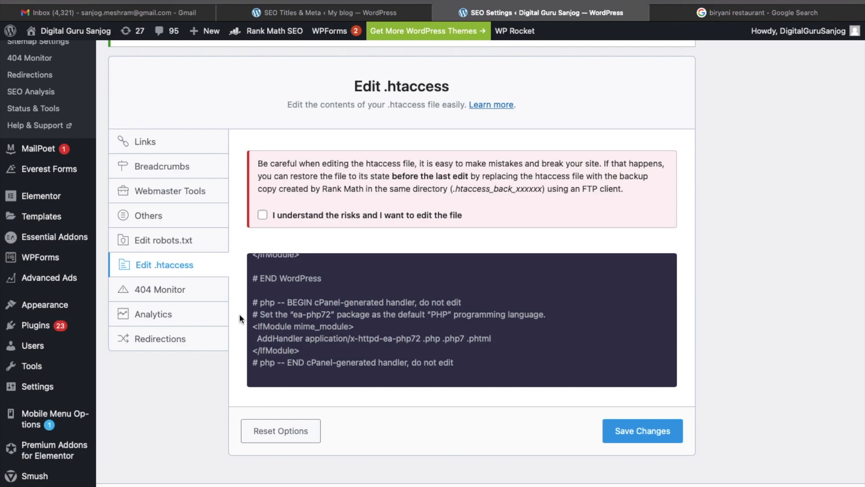
Step: Compare the Simple and Advanced modes of the 404 Monitor, keep Simple, and check its log limit, exclude paths and query parameter options
left_click(161, 290)
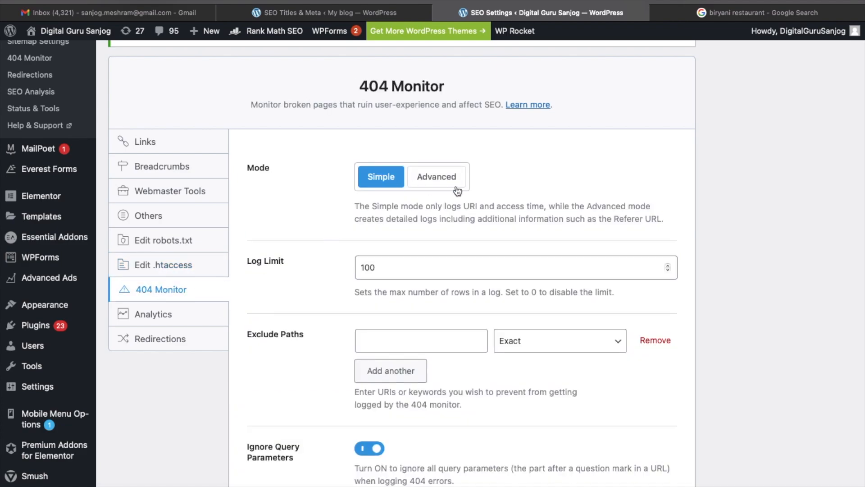
left_click(440, 178)
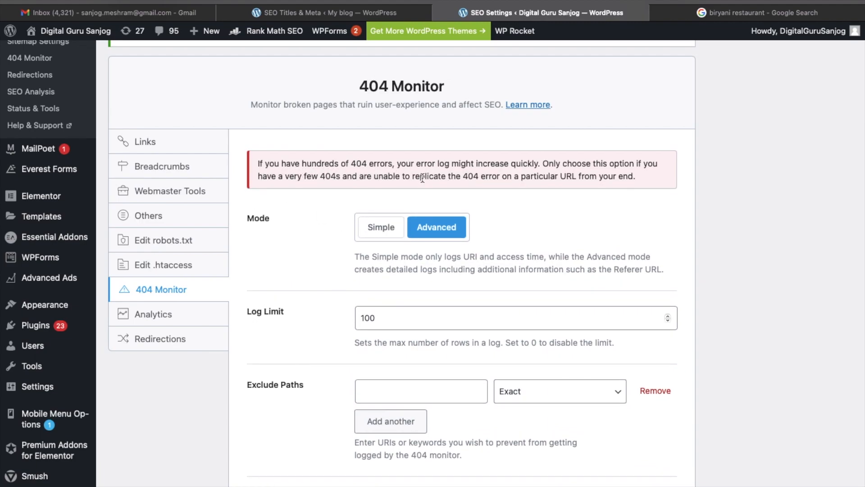
left_click(381, 228)
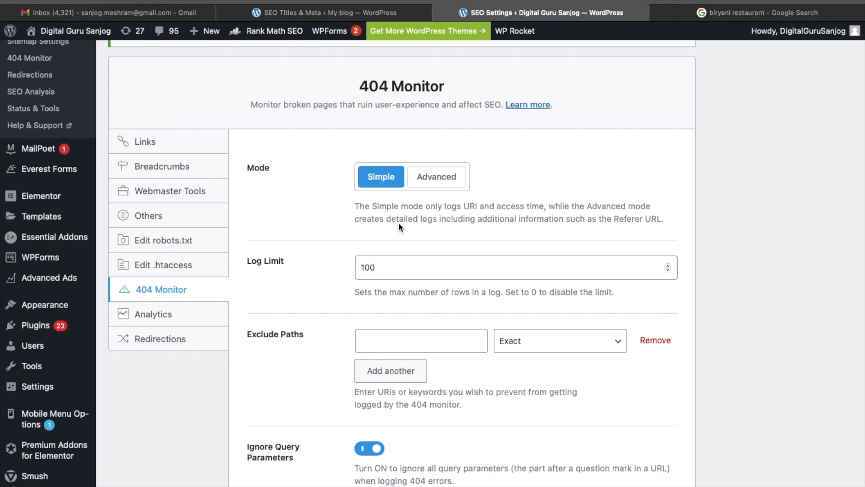
left_click(439, 176)
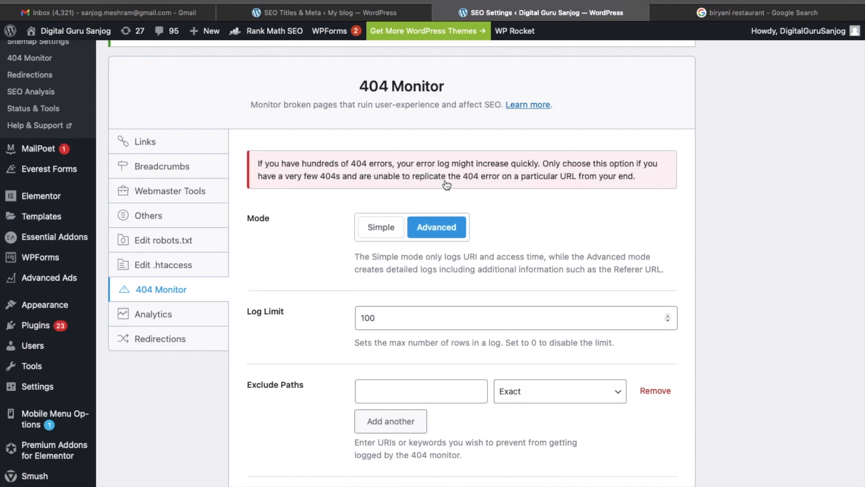
left_click(381, 227)
scroll(311, 318, "down", 3)
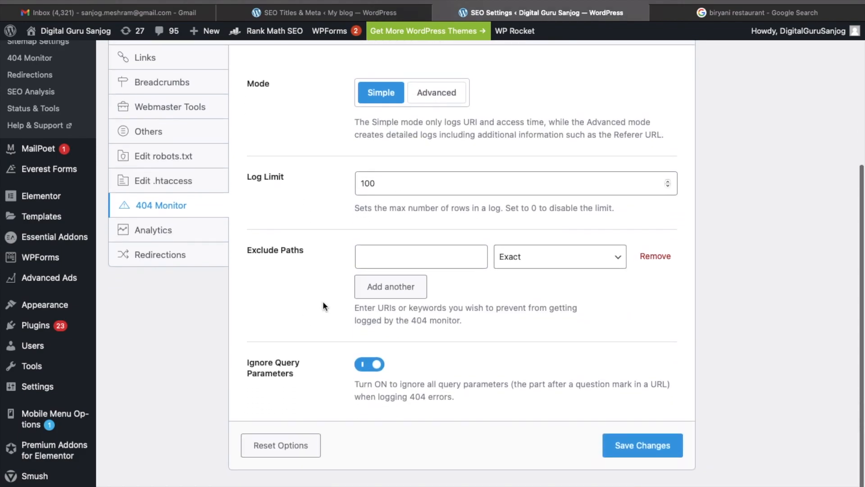
scroll(321, 309, "down", 1)
left_click(320, 310)
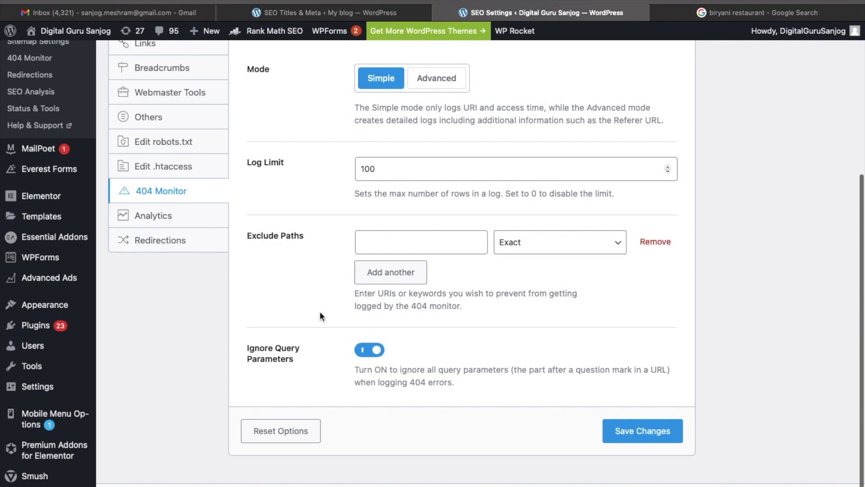
Step: Check the Analytics settings and enable Debug Redirections in the Redirections settings
left_click(154, 215)
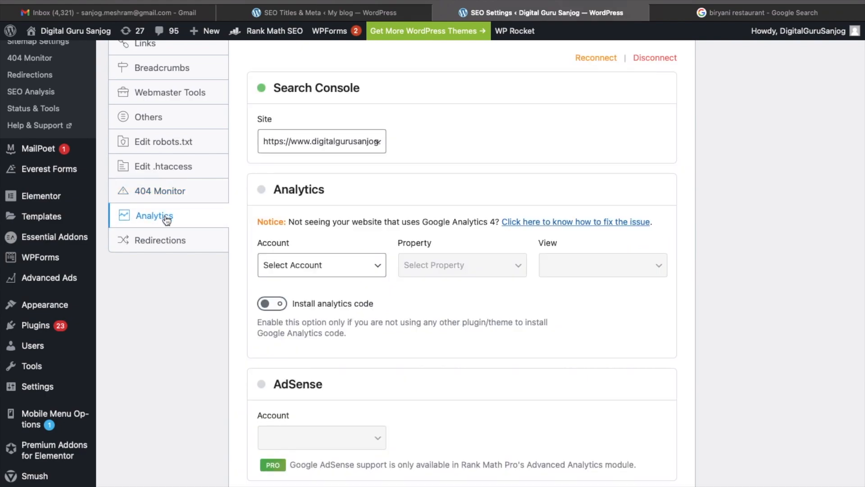
left_click(180, 239)
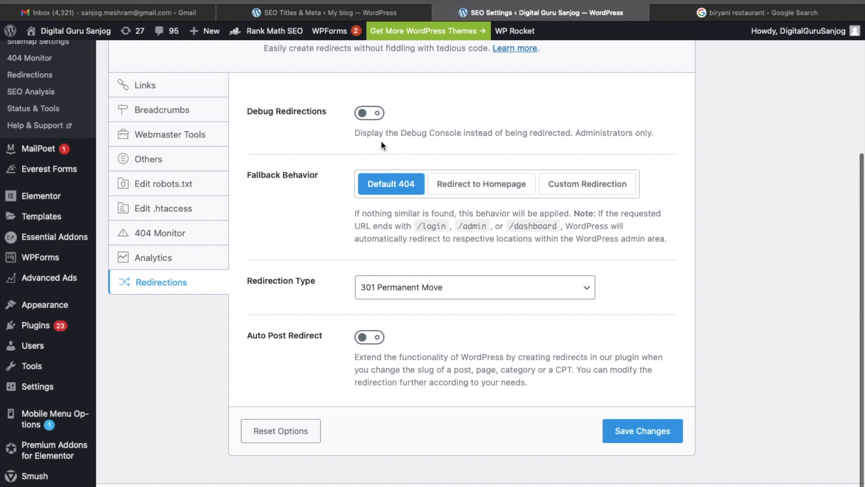
left_click(364, 116)
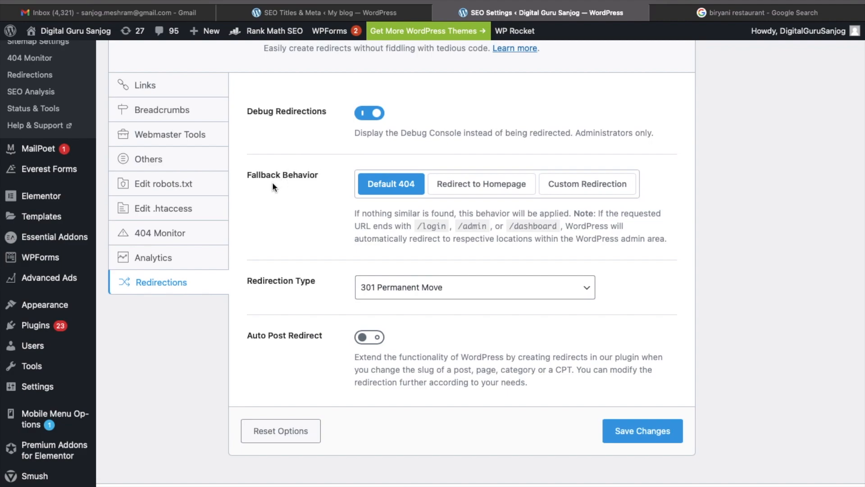
Step: Set the redirection Fallback Behavior to Redirect to Homepage and save the Redirections settings
left_click(476, 186)
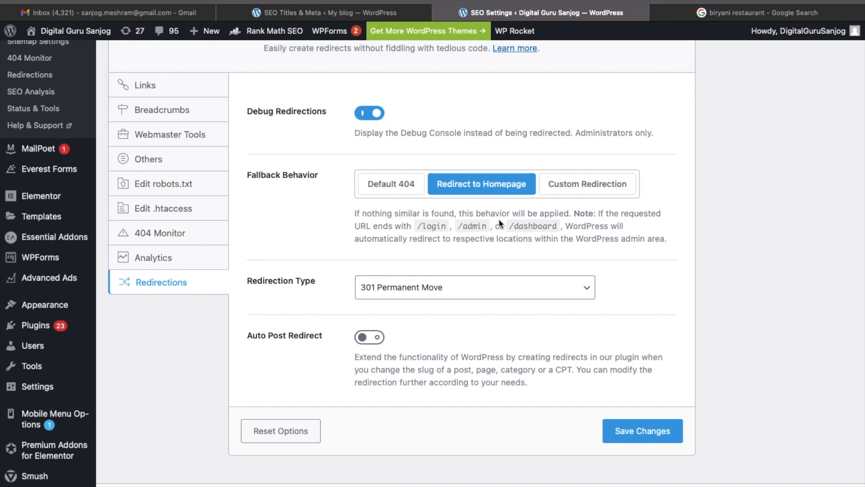
left_click(642, 431)
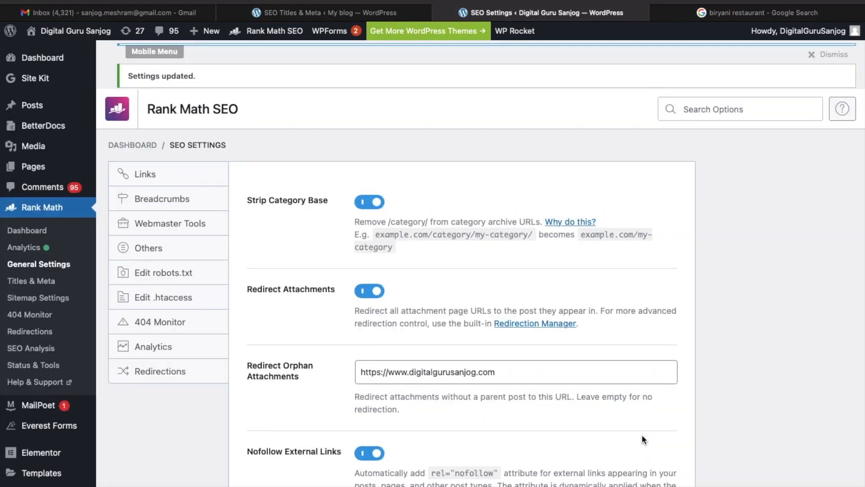
scroll(199, 392, "down", 2)
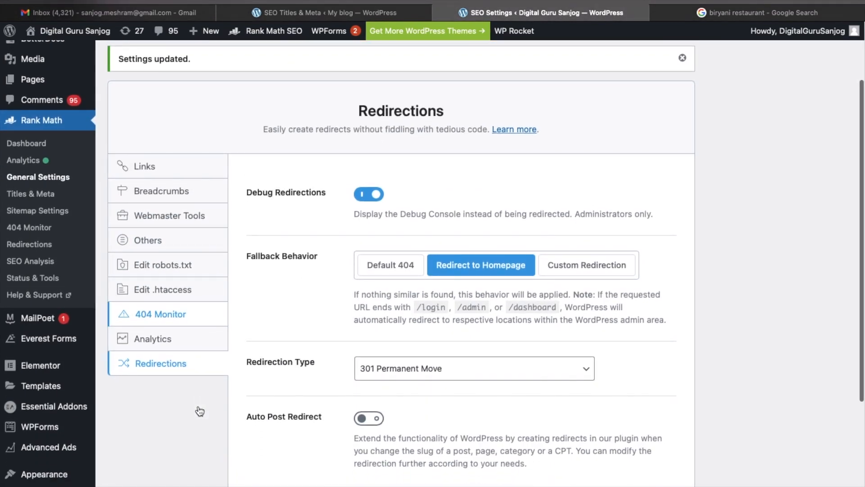
scroll(198, 410, "down", 3)
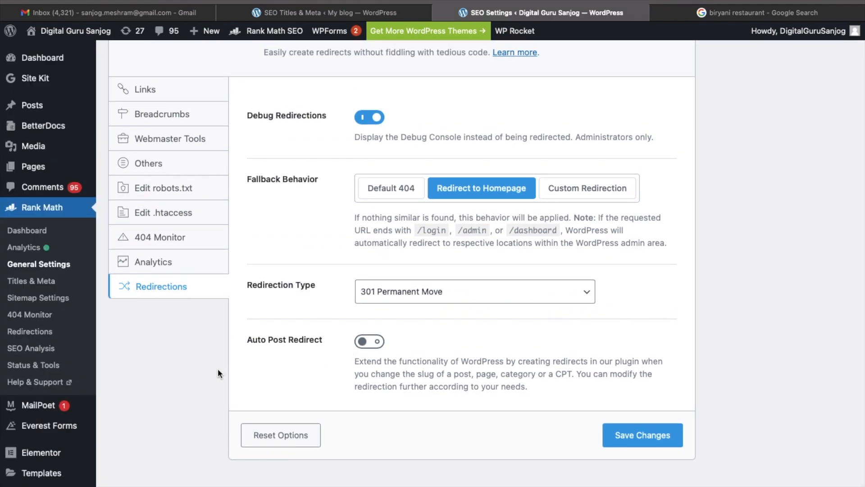
Step: Open the Global Meta section of the Titles & Meta settings
left_click(40, 283)
scroll(253, 397, "down", 2)
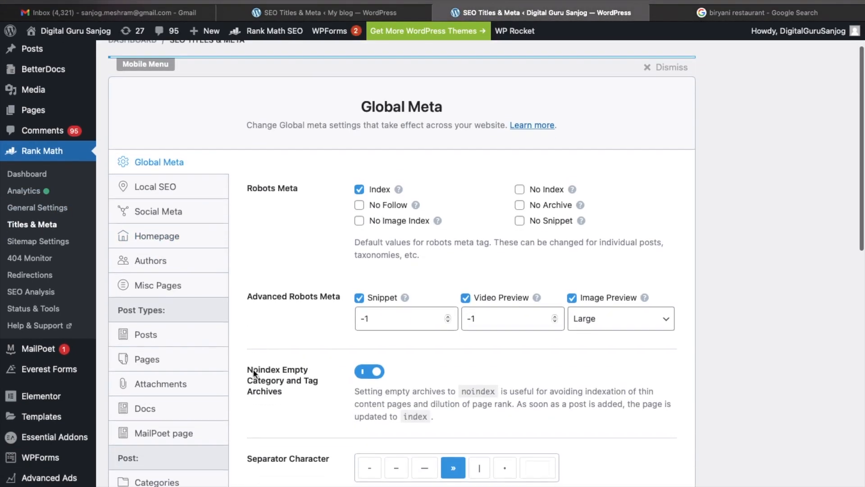
scroll(253, 372, "down", 2)
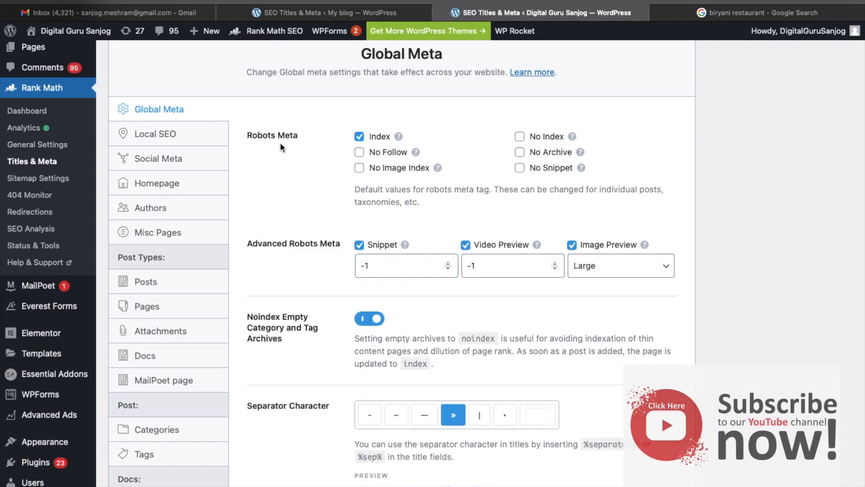
Step: Toggle the Index and No Follow options in Robots Meta and restore both to their original states
left_click(360, 136)
left_click(359, 137)
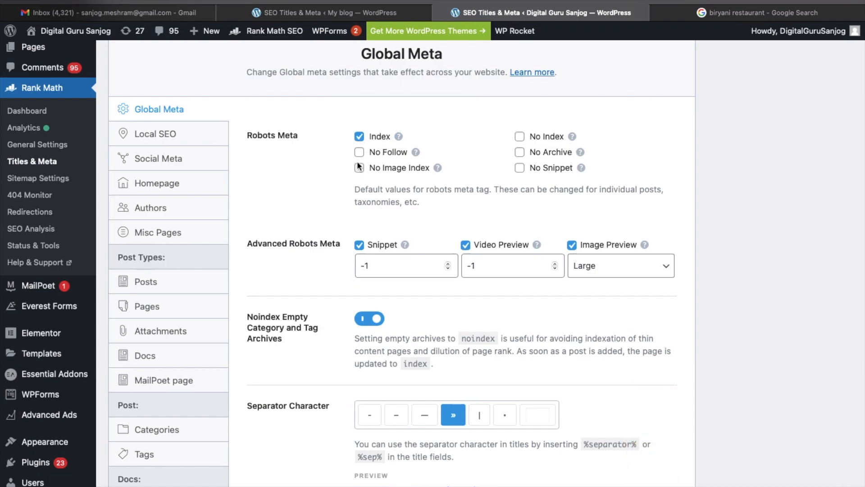
left_click(360, 153)
left_click(360, 153)
Step: Try the hyphen and en dash as title separator characters, and reselect the » separator
scroll(303, 259, "down", 5)
scroll(313, 264, "down", 3)
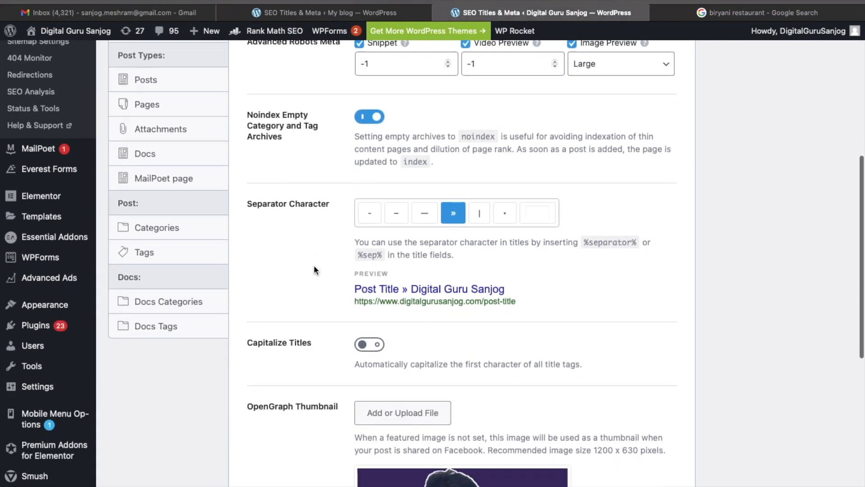
left_click(370, 204)
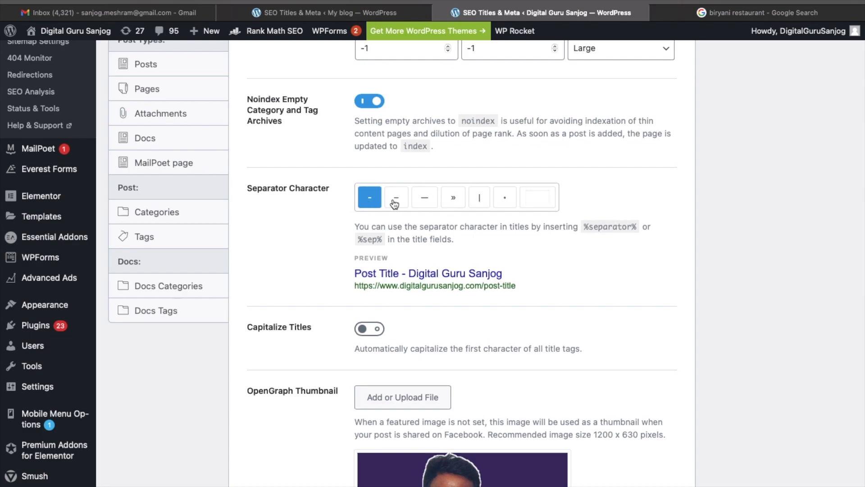
left_click(396, 203)
left_click(376, 201)
left_click(401, 198)
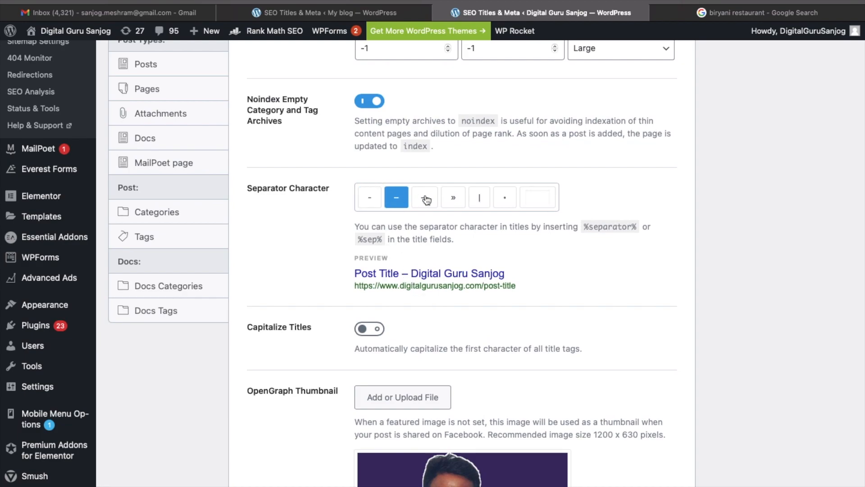
left_click(451, 201)
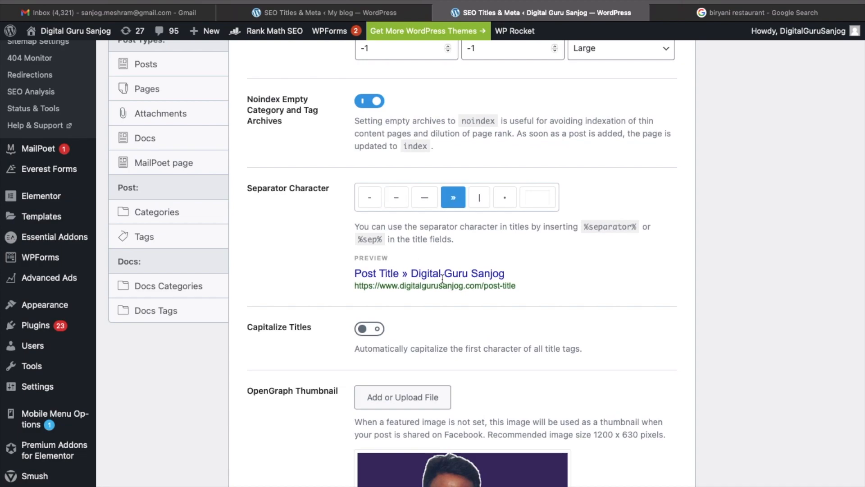
Step: Read the Capitalize Titles description and enable automatic capitalization of title tags
scroll(394, 337, "down", 5)
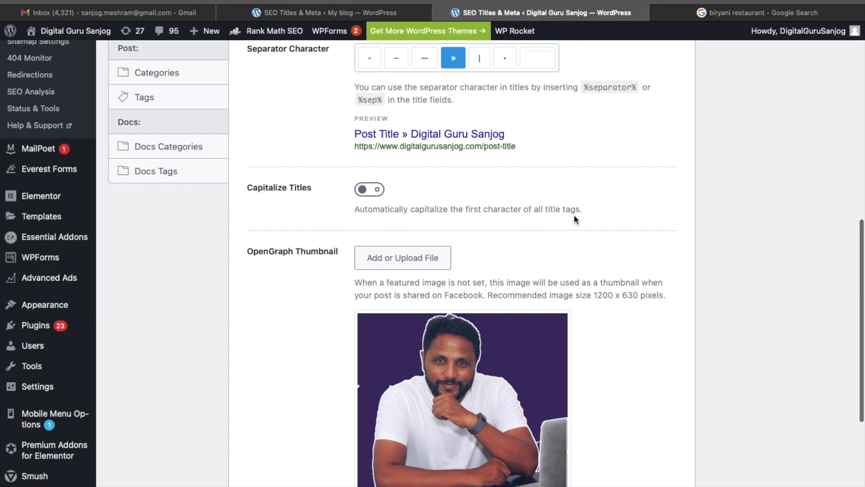
left_click_drag(584, 211, 352, 205)
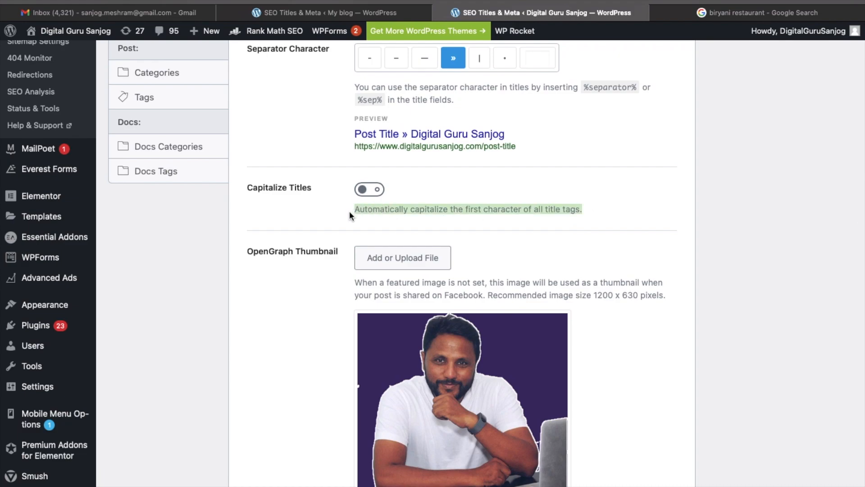
left_click(352, 210)
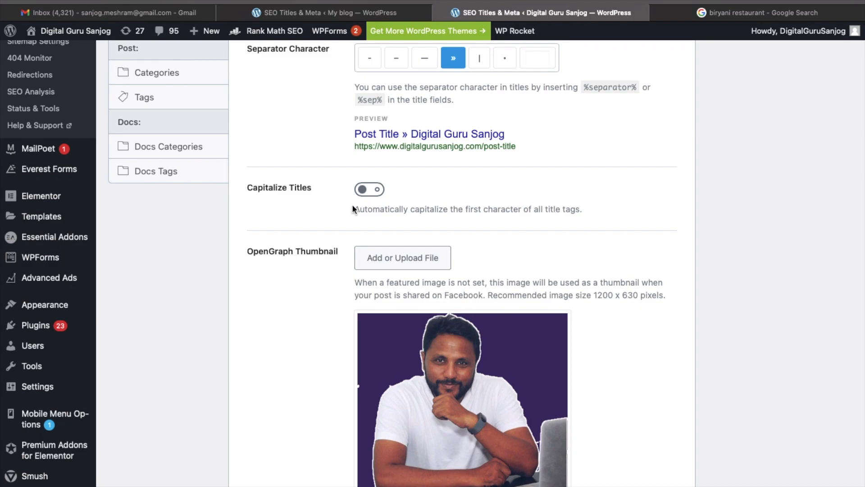
right_click(352, 204)
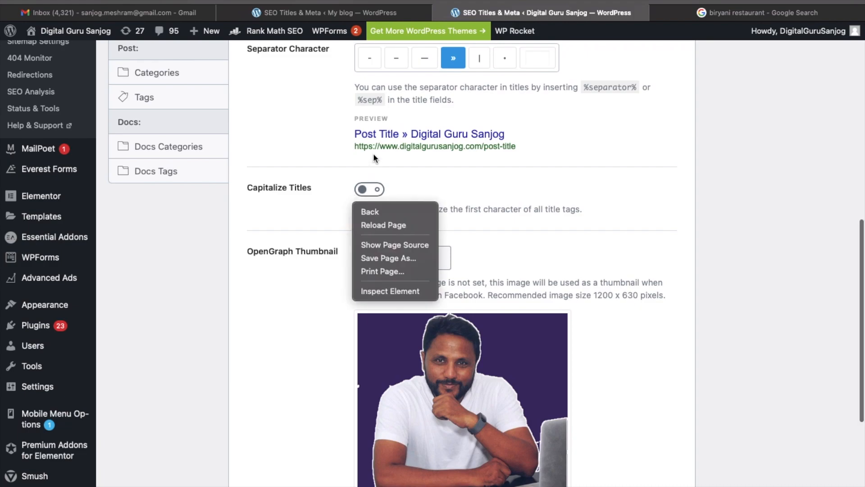
left_click(315, 138)
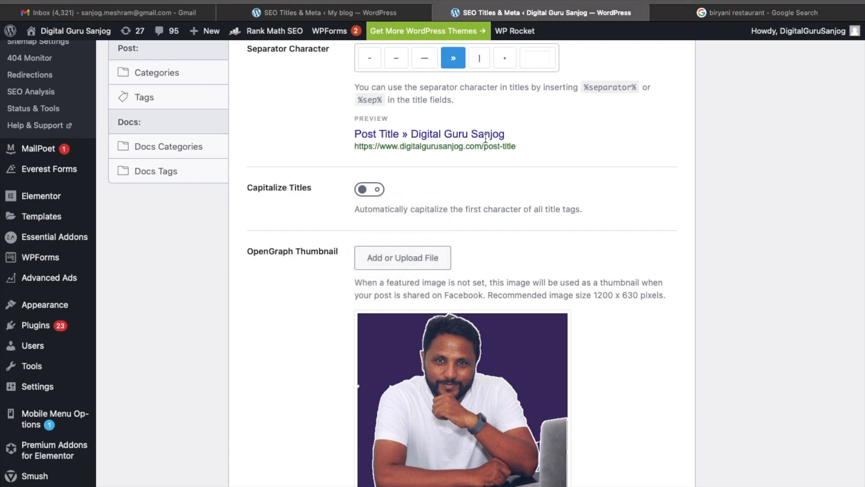
left_click(365, 191)
Step: Review the OpenGraph Thumbnail and Twitter Card Type options, and save the Global Meta settings
scroll(315, 223, "down", 4)
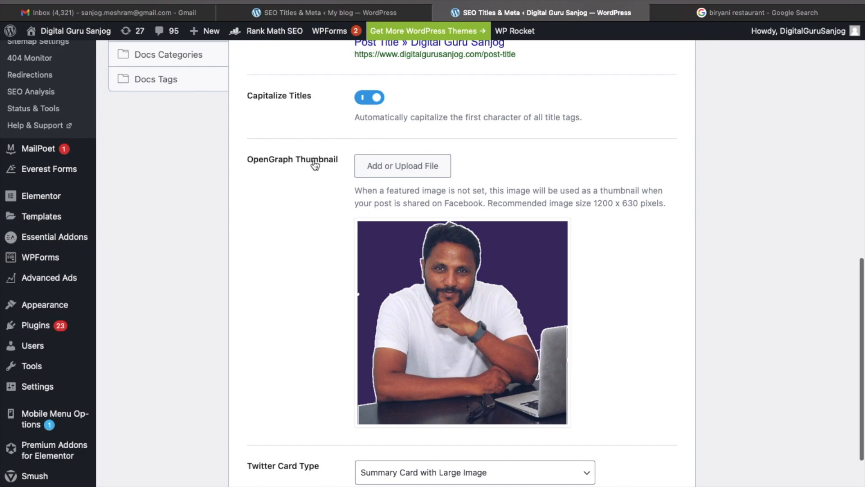
scroll(303, 211, "down", 3)
mouse_move(437, 263)
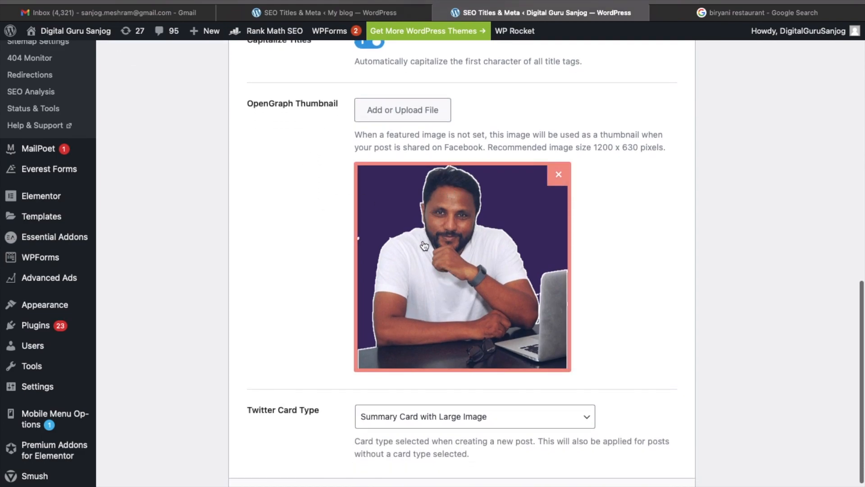
scroll(403, 290, "down", 2)
scroll(520, 257, "up", 8)
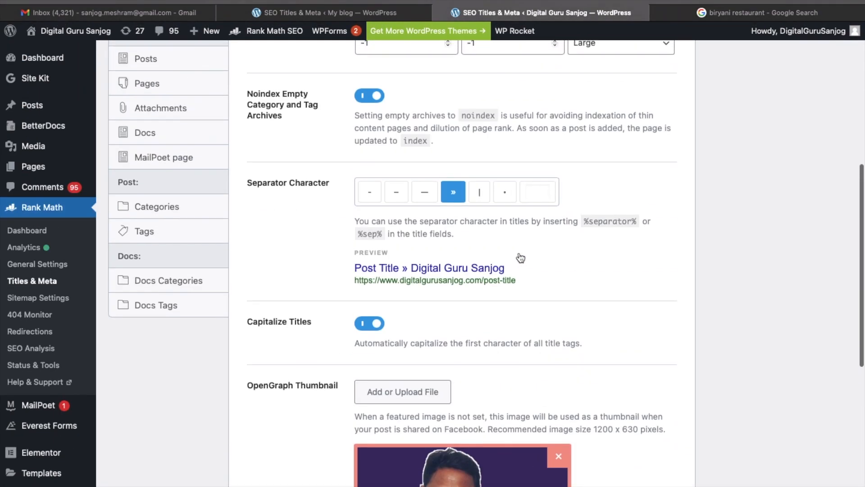
scroll(520, 258, "down", 4)
scroll(521, 258, "down", 4)
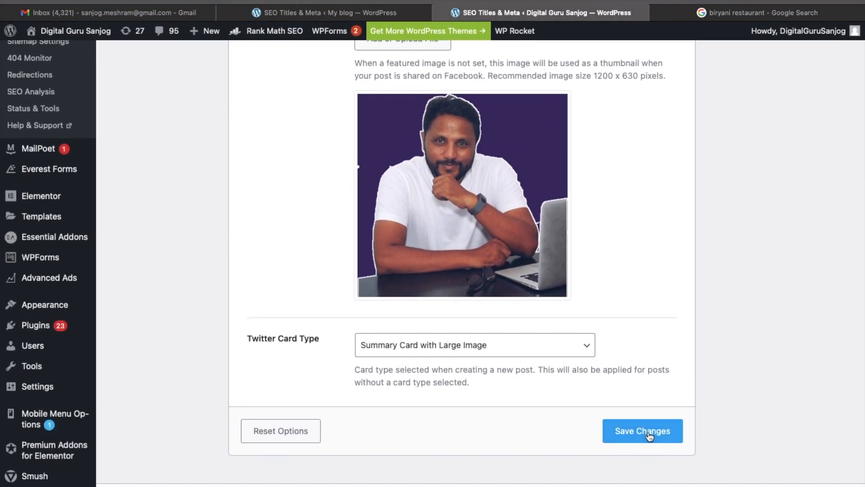
left_click(649, 434)
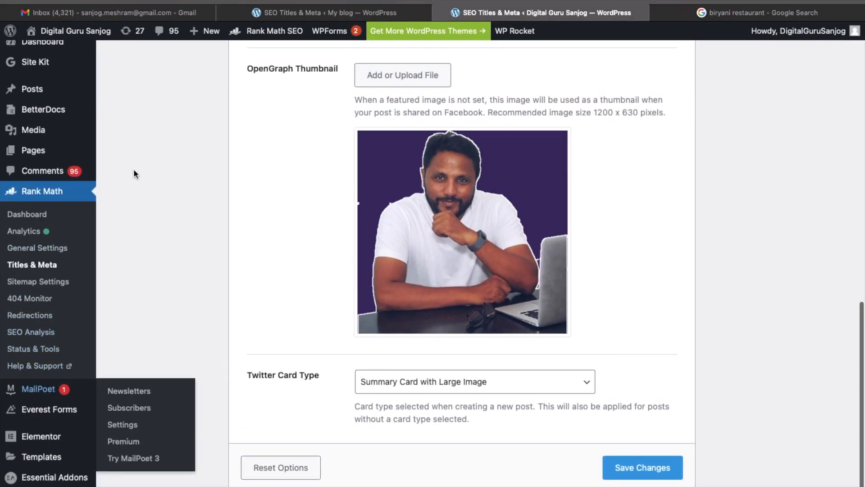
Step: Open Sitemap Settings, review the general options while keeping Links Per Sitemap at 200, and save them
left_click(42, 283)
scroll(271, 350, "down", 3)
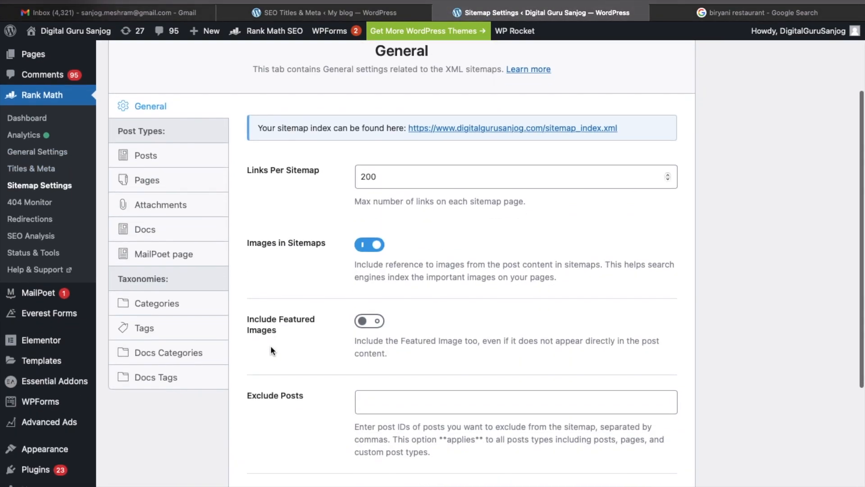
scroll(270, 180, "up", 1)
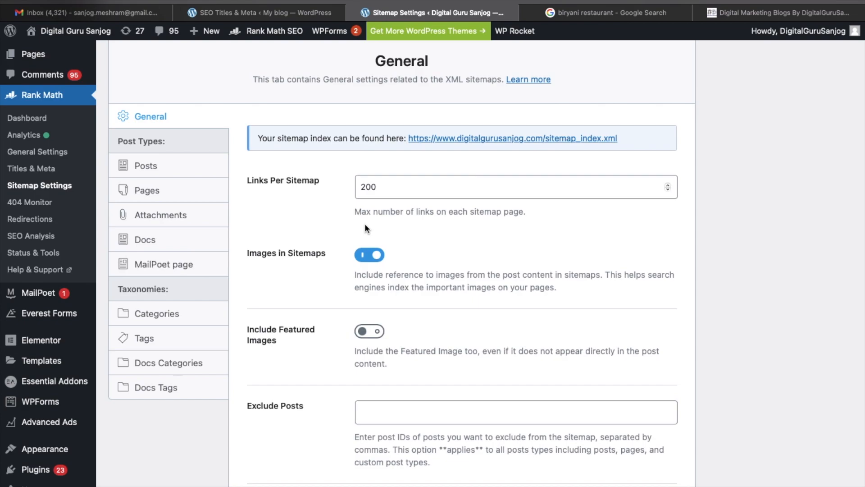
left_click(408, 184)
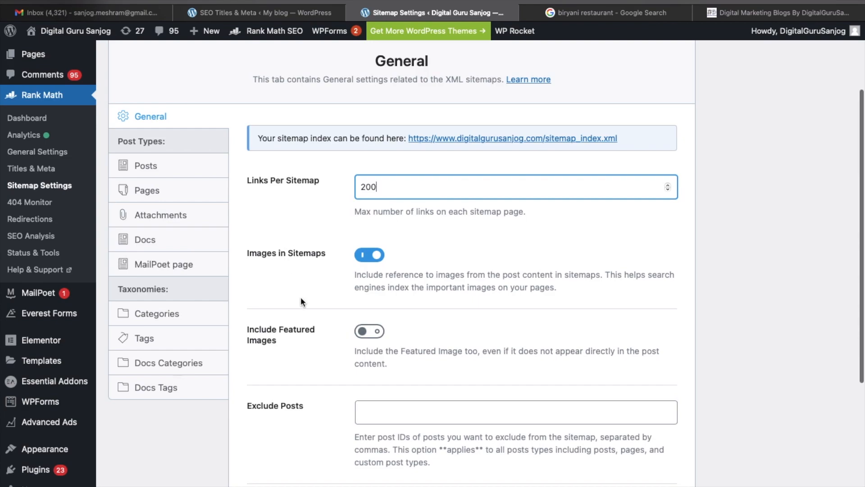
scroll(300, 297, "down", 3)
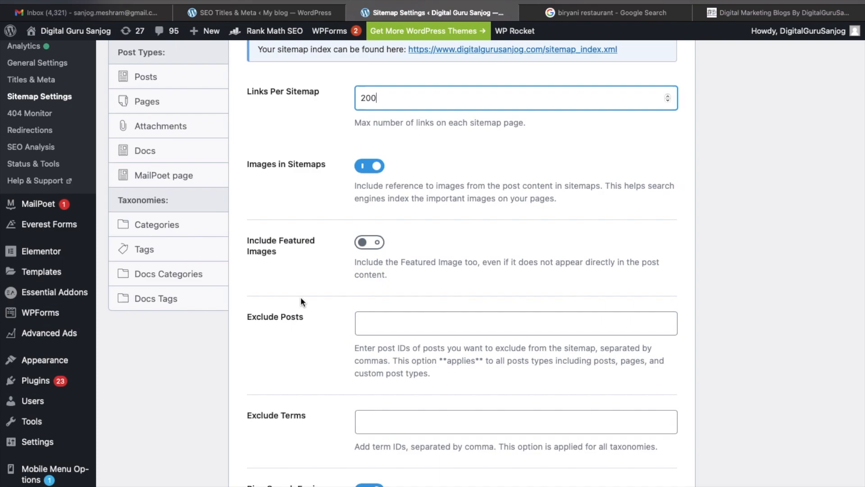
scroll(301, 296, "down", 3)
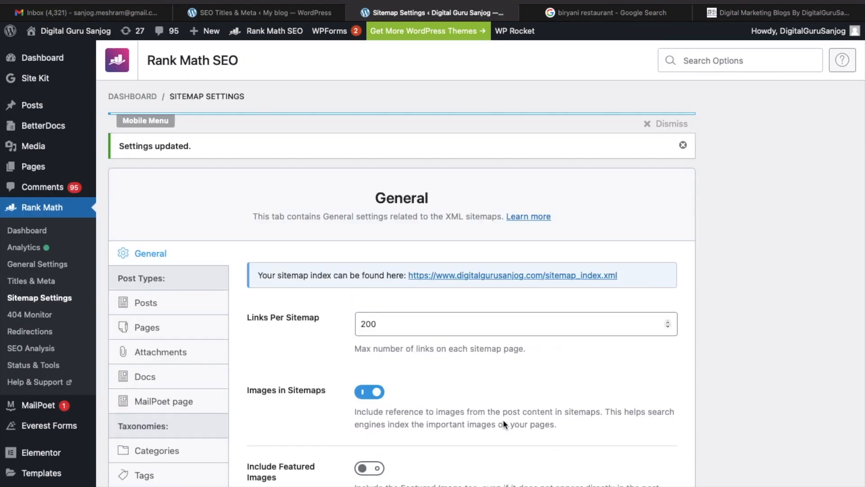
Step: Open the post "Blogger vs WordPress: Best blogging platform in 2021" for editing with its Rank Math panel shown
left_click(30, 314)
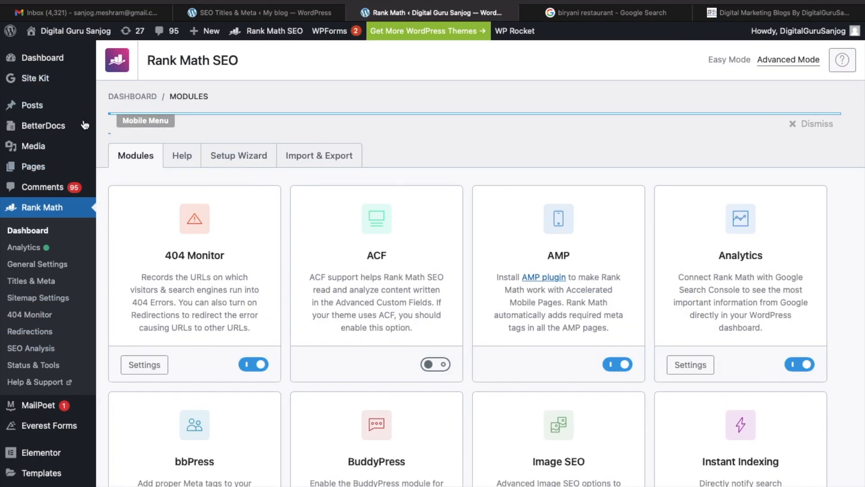
mouse_move(38, 108)
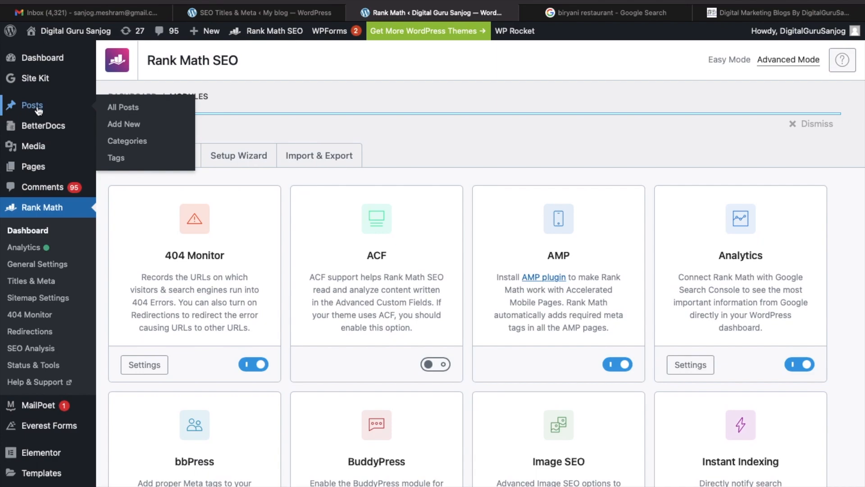
left_click(111, 111)
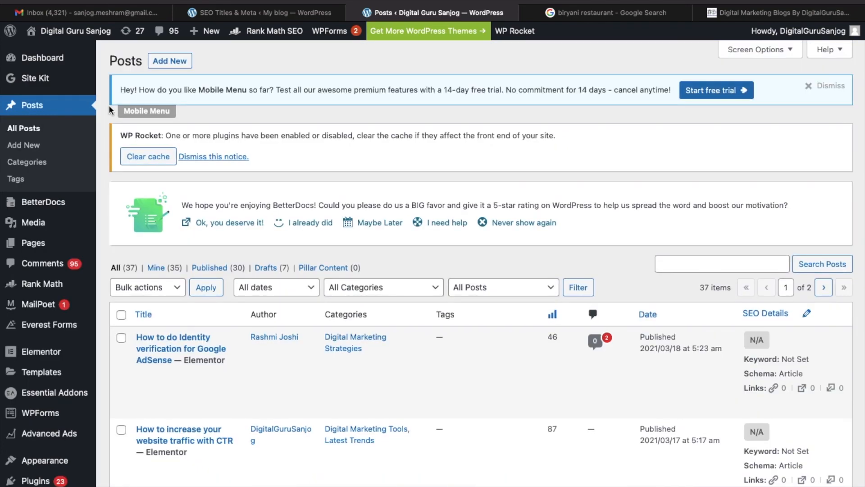
scroll(109, 105, "down", 5)
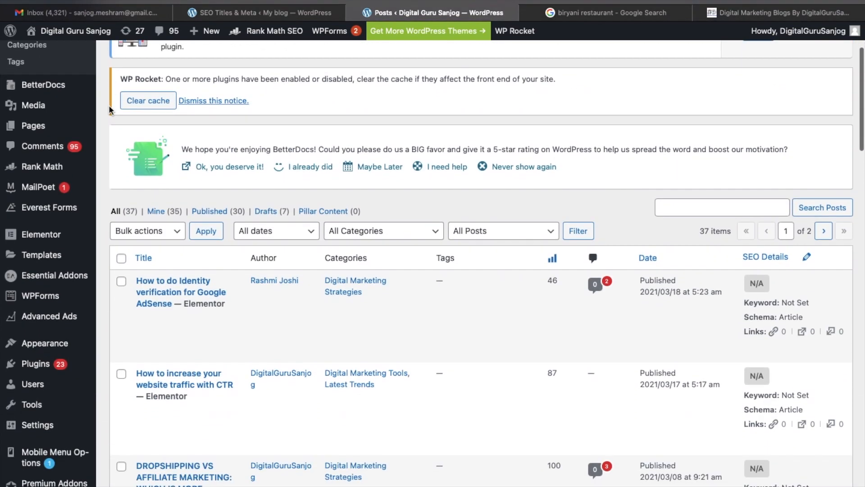
scroll(206, 254, "down", 15)
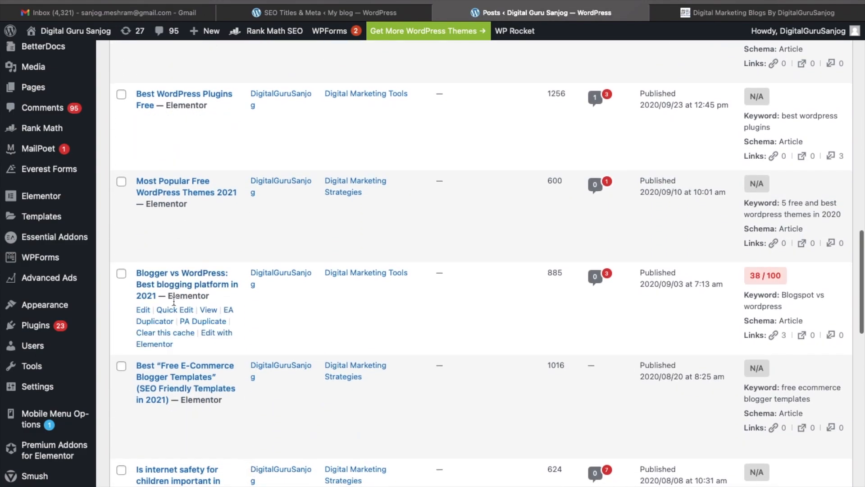
left_click(144, 310)
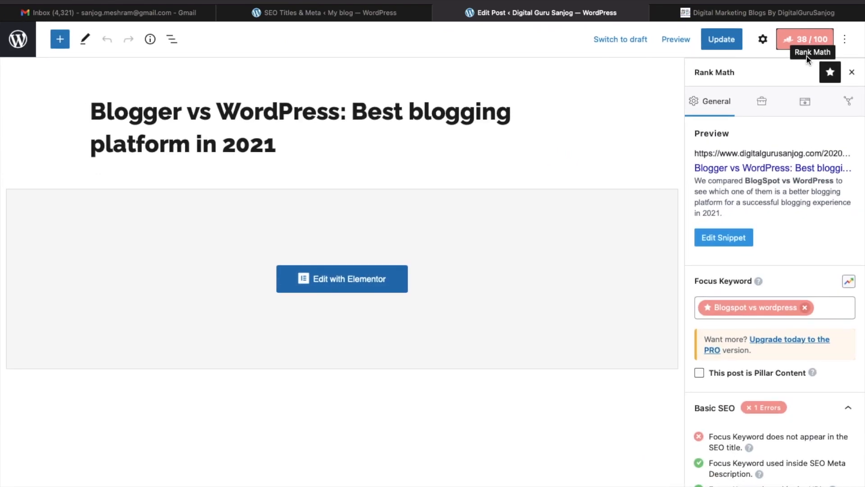
Step: Examine the post's focus keyword and its Basic SEO, Additional, Title Readability and Content Readability checks
scroll(772, 149, "down", 5)
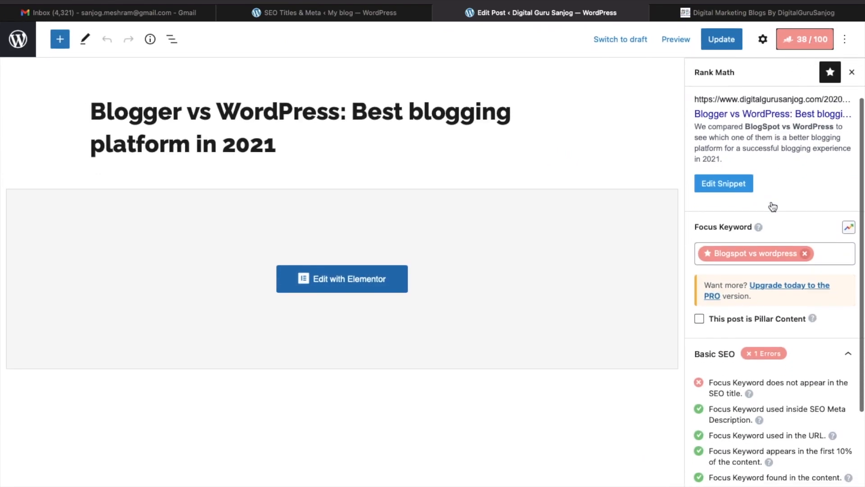
scroll(770, 203, "down", 1)
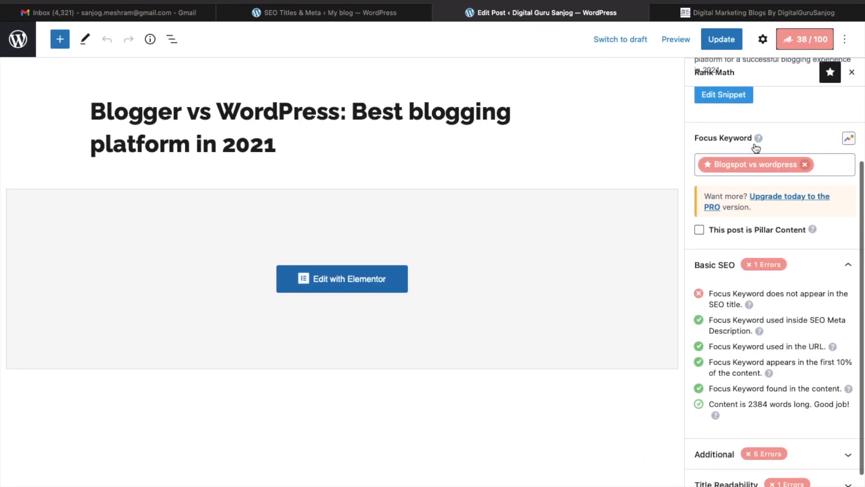
scroll(752, 189, "down", 2)
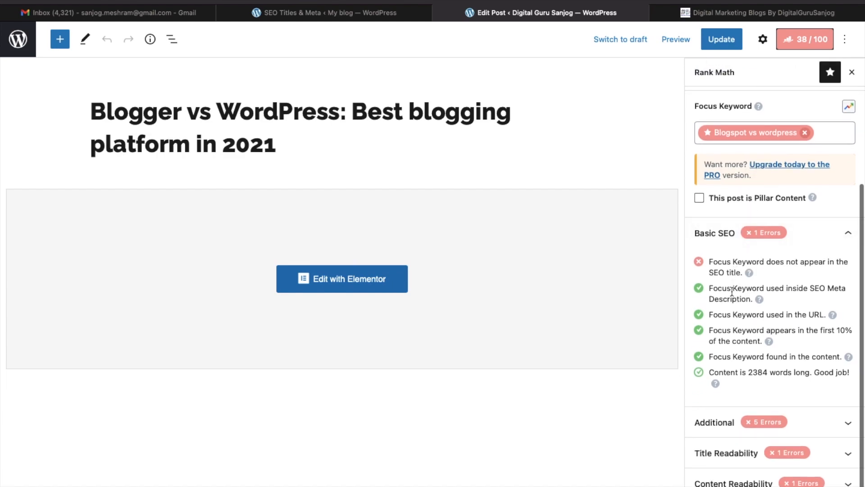
left_click(737, 430)
scroll(709, 424, "down", 3)
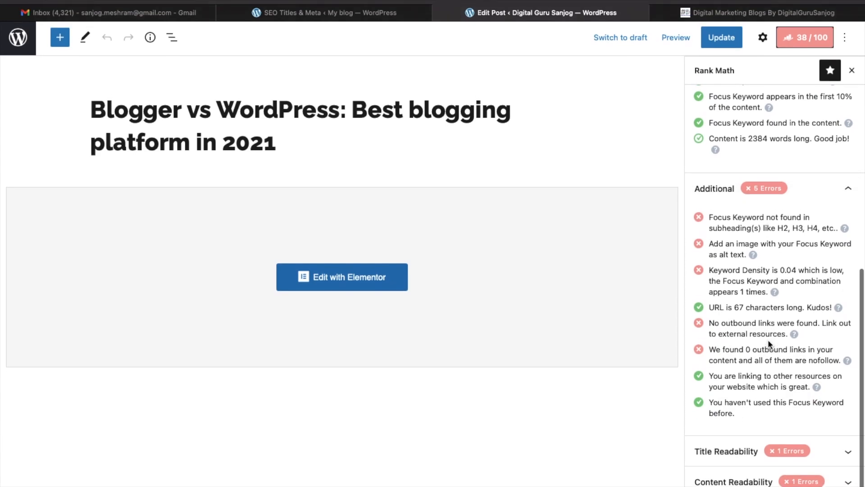
left_click(760, 465)
scroll(748, 456, "down", 1)
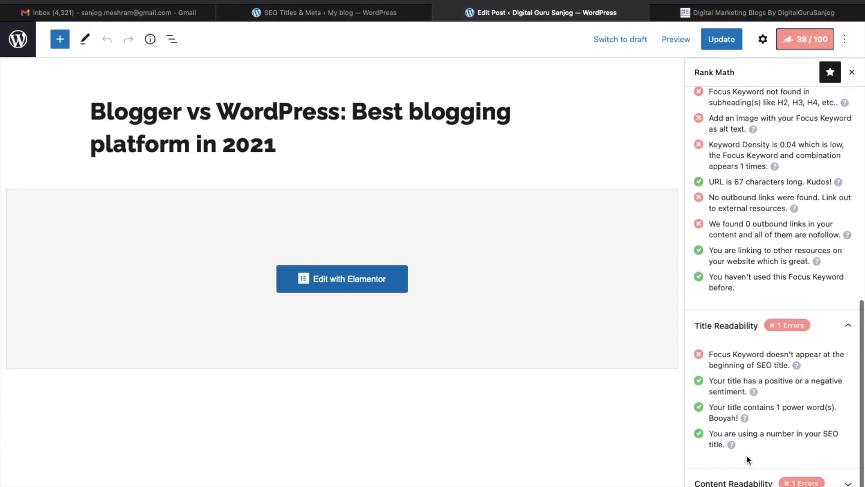
left_click(757, 482)
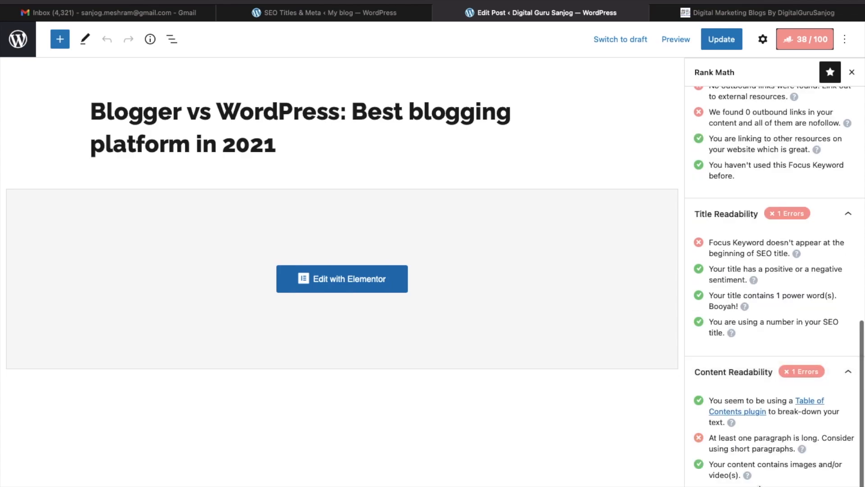
scroll(769, 342, "up", 1)
scroll(769, 342, "up", 10)
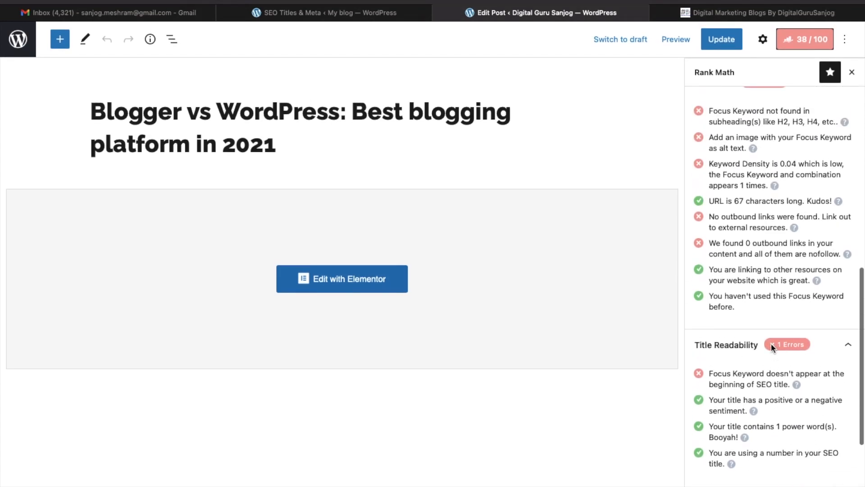